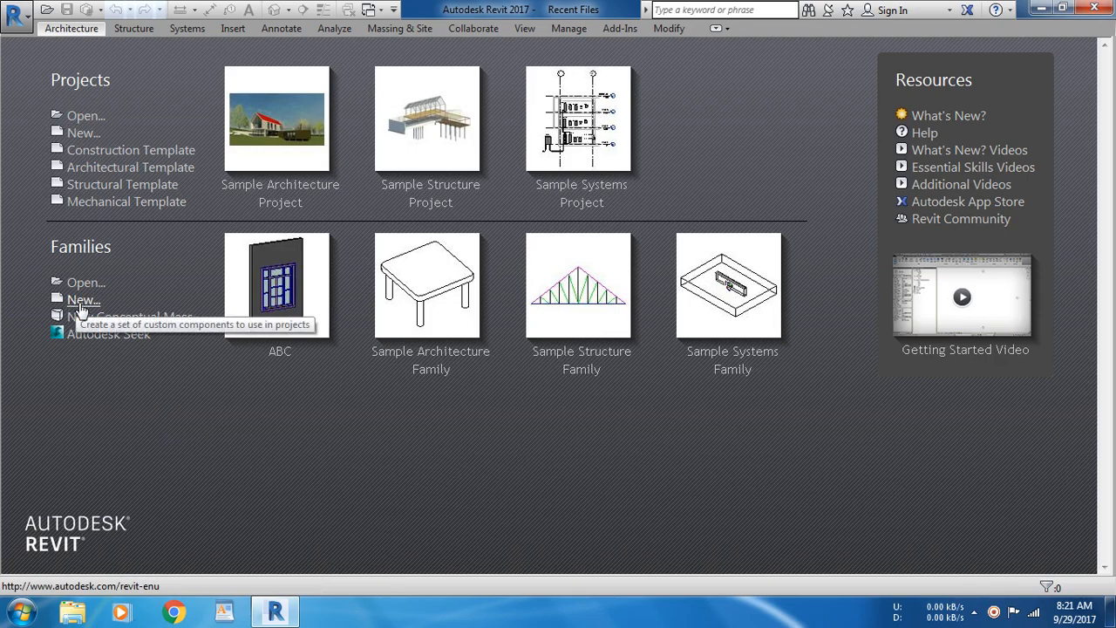
Create a new family from the Window template in the English_I family templates folder.
left_click(83, 301)
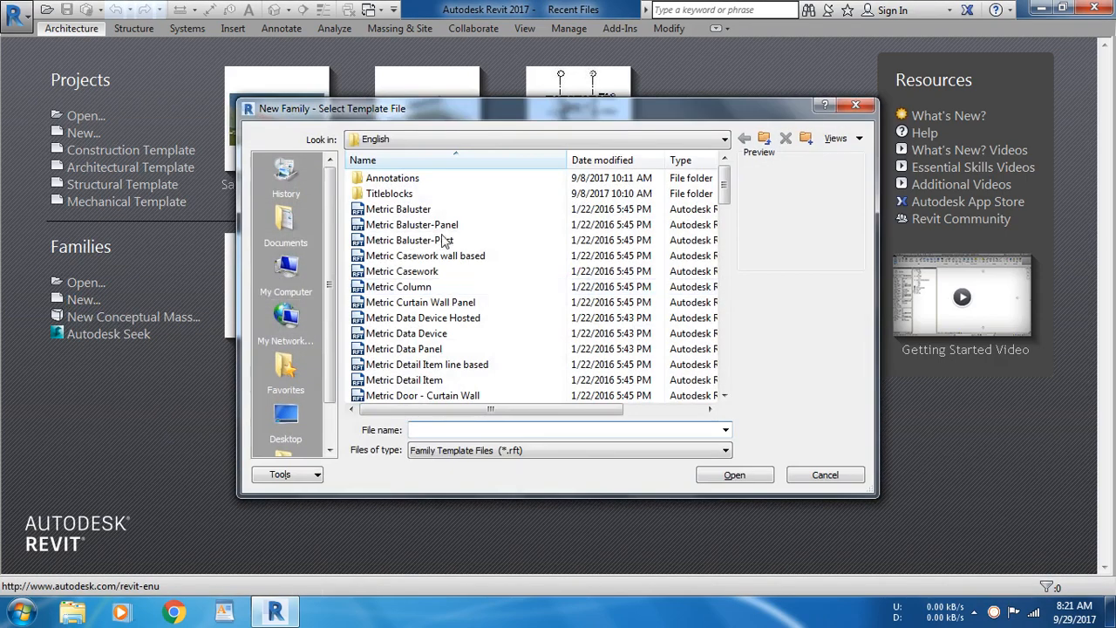
left_click(764, 140)
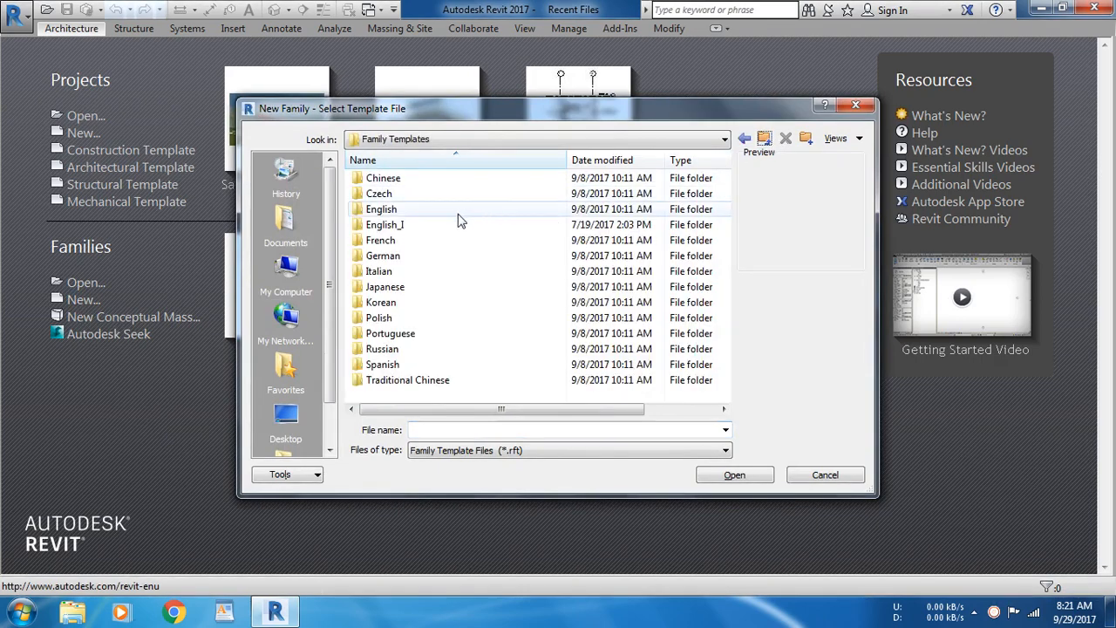
double_click(389, 225)
left_click(389, 226)
scroll(392, 236, "down", 15)
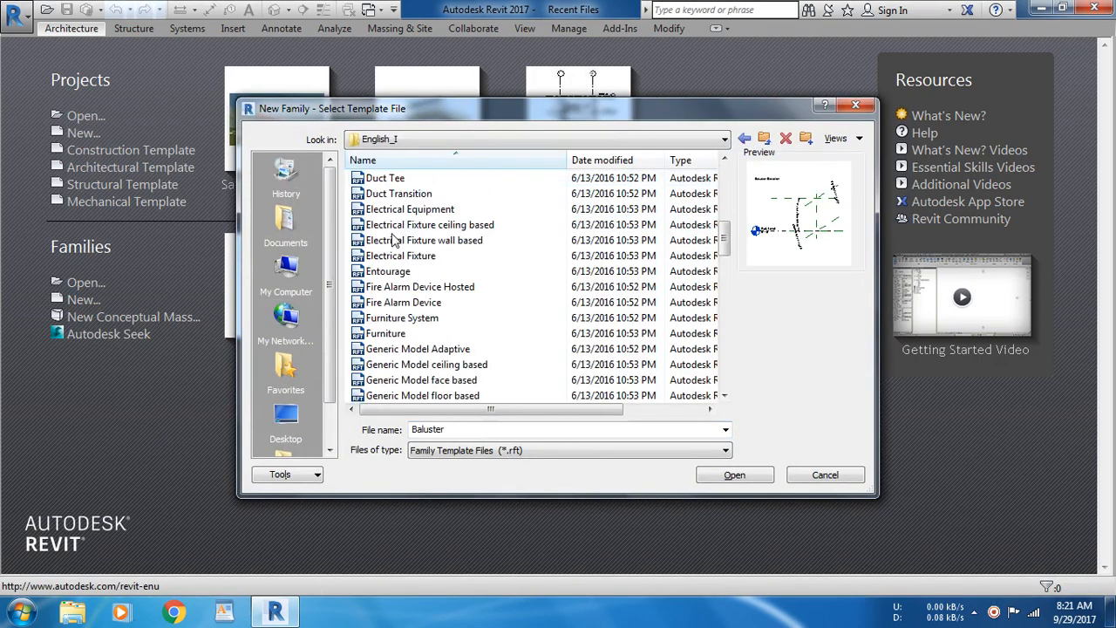
left_click(384, 381)
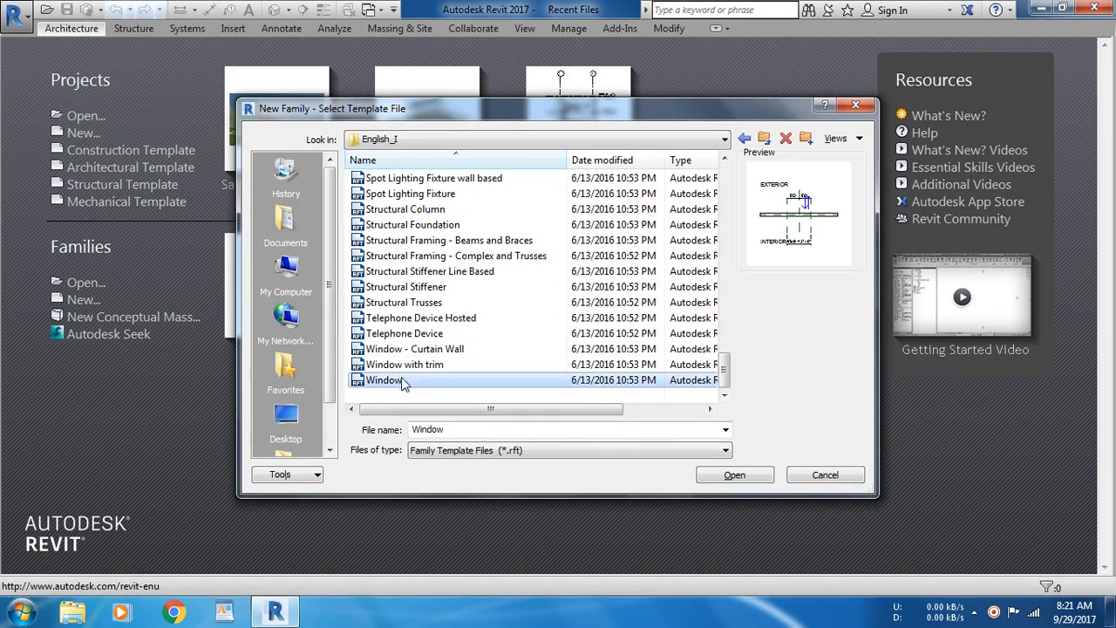
left_click(733, 476)
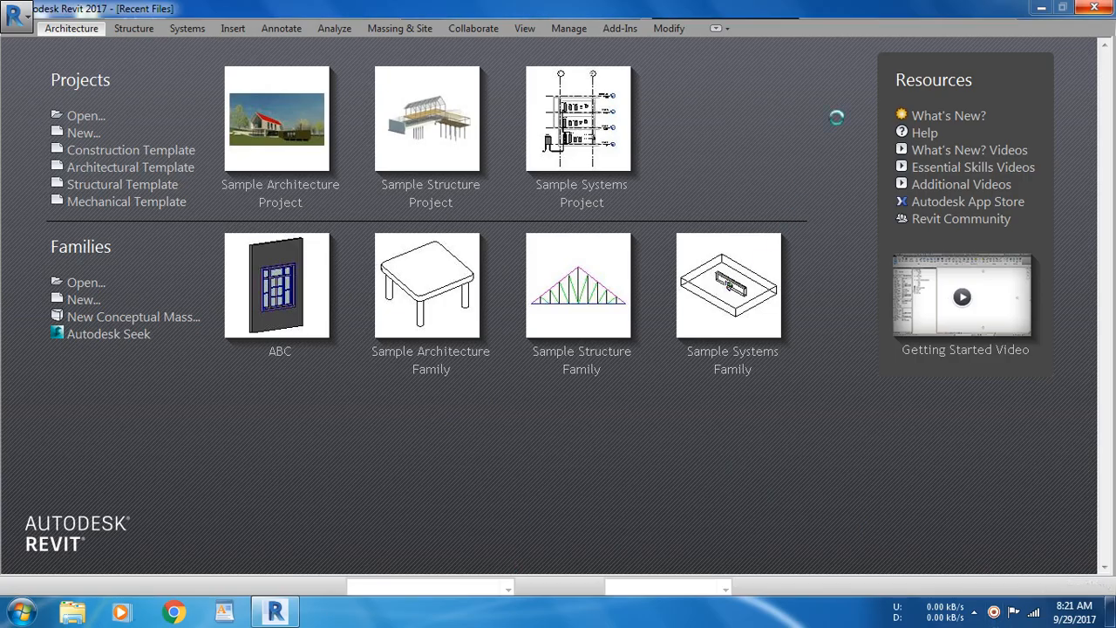
left_click(1049, 10)
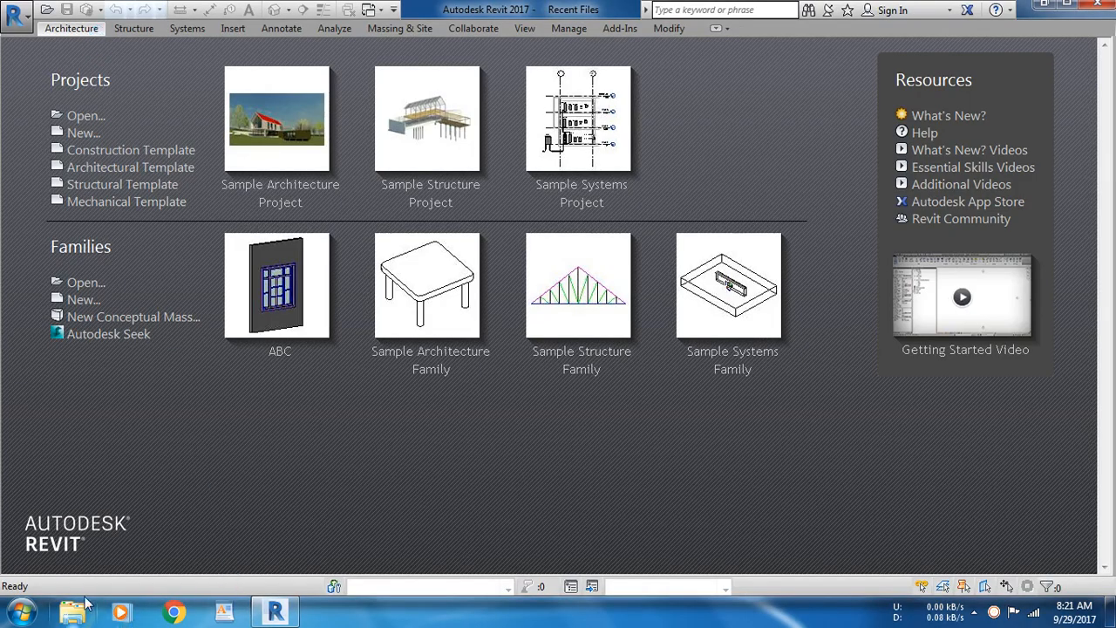
left_click(23, 612)
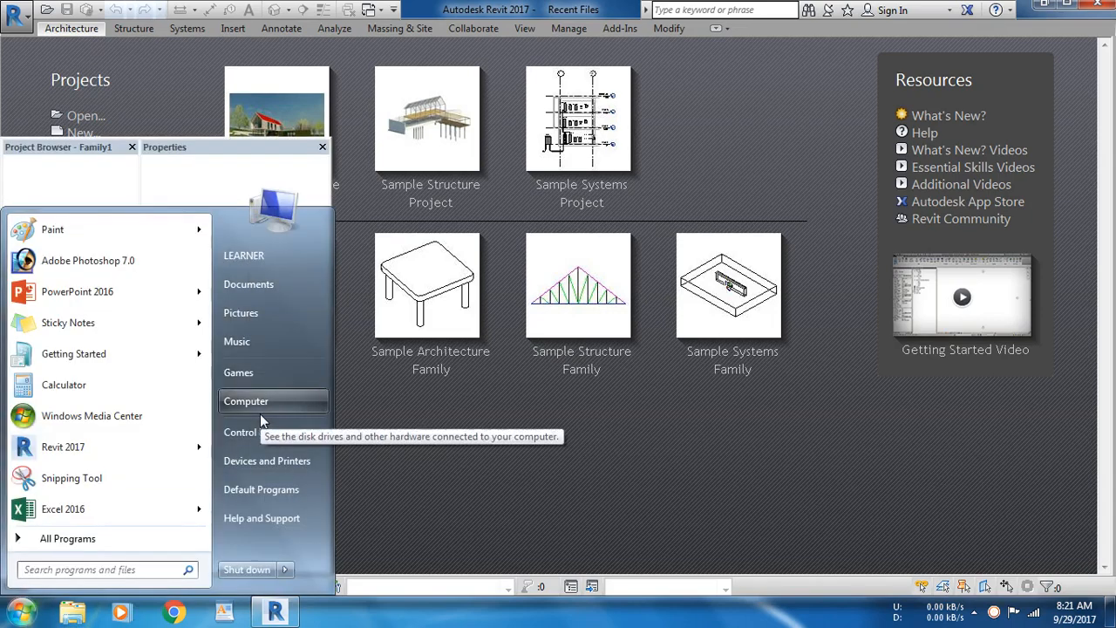
left_click(260, 414)
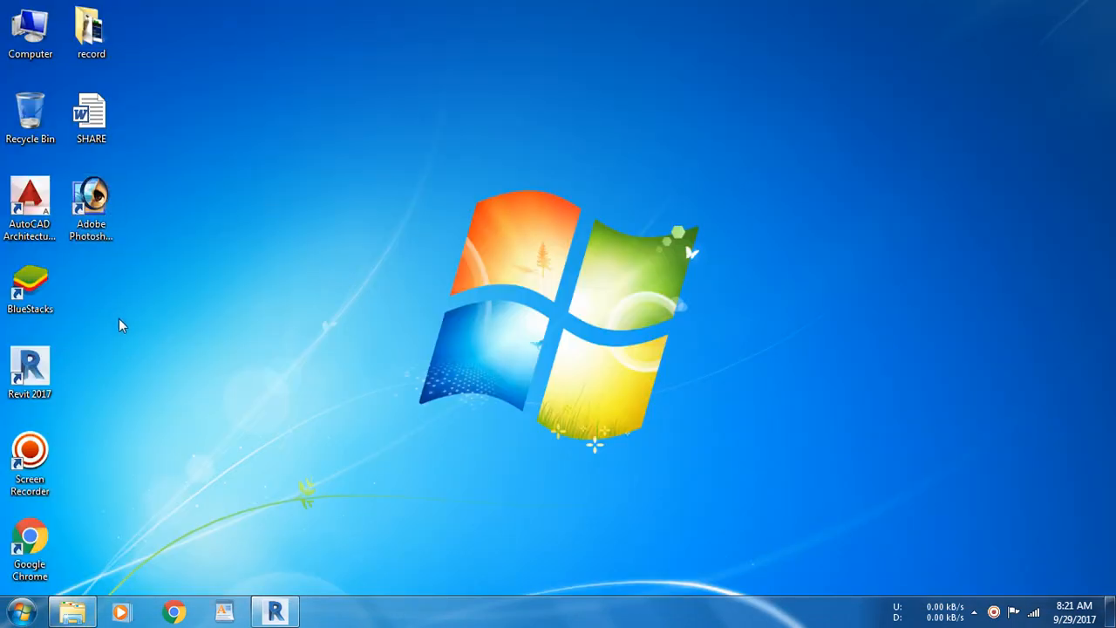
left_click(92, 34)
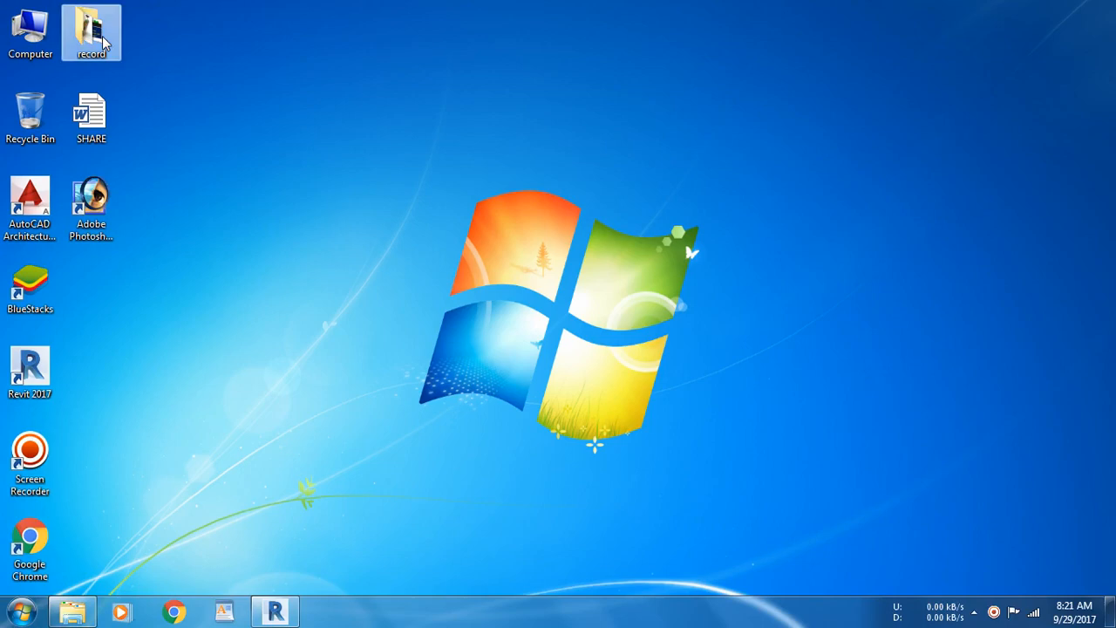
double_click(105, 52)
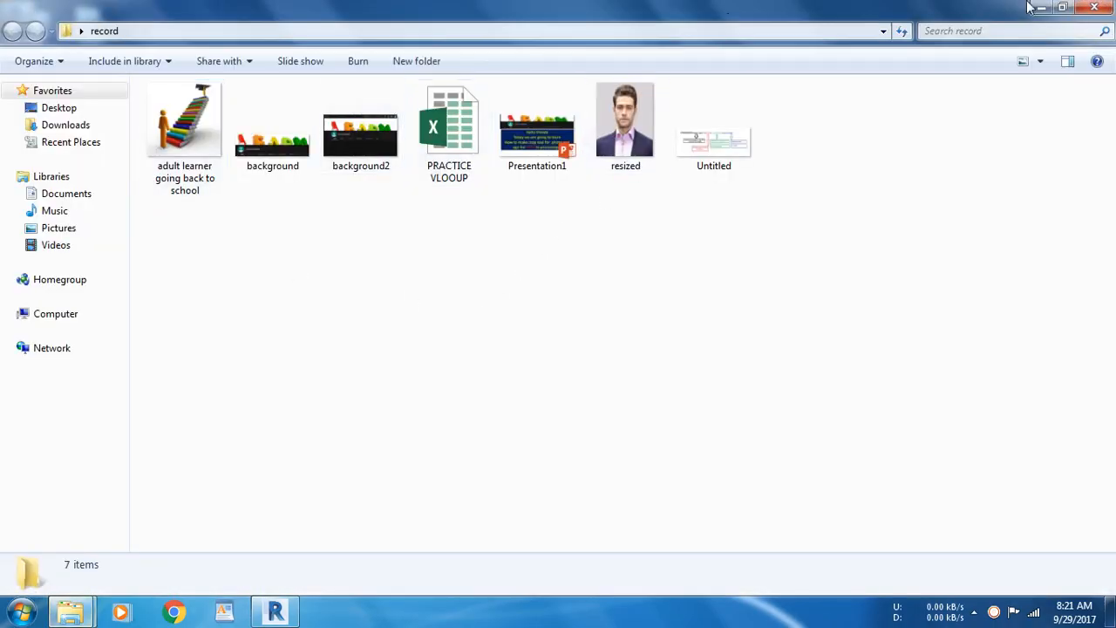
left_click(1094, 7)
left_click(1062, 7)
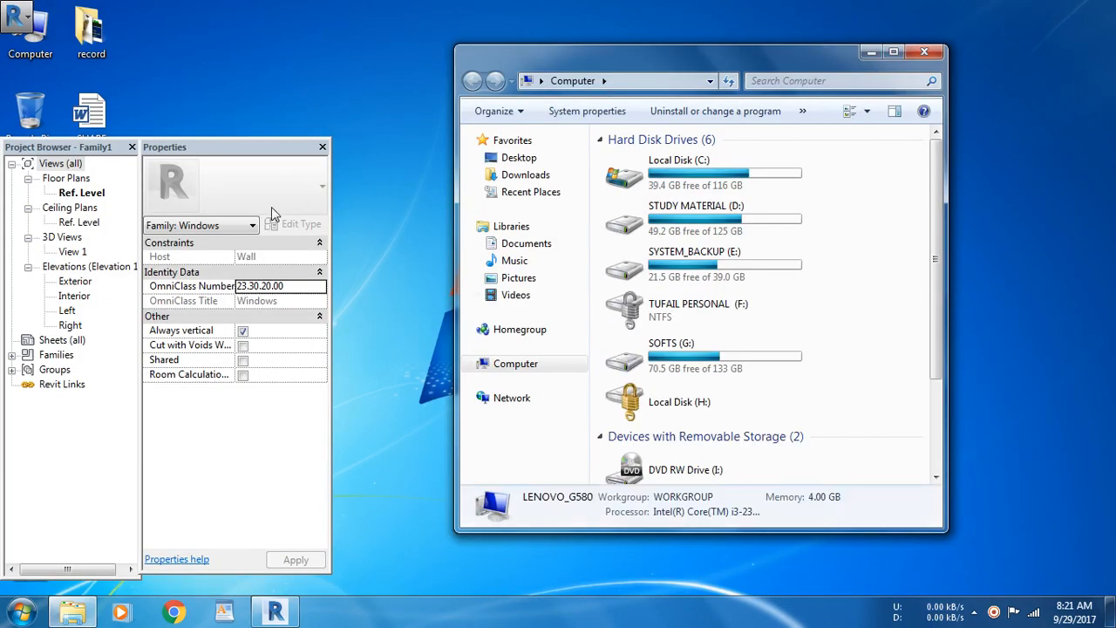
left_click(924, 51)
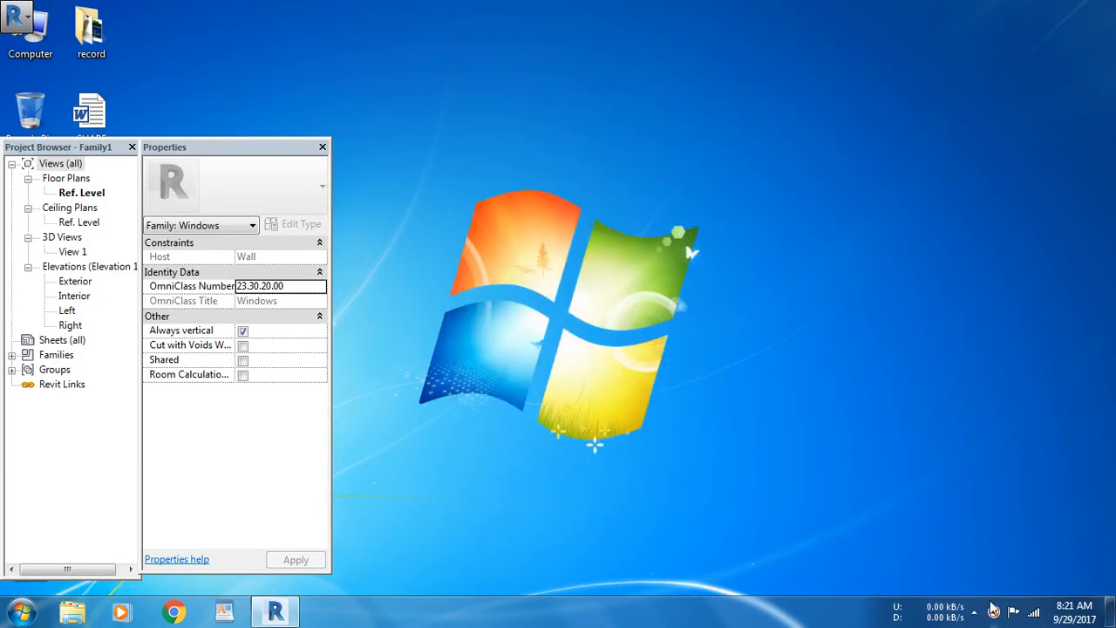
left_click(1111, 615)
left_click(595, 420)
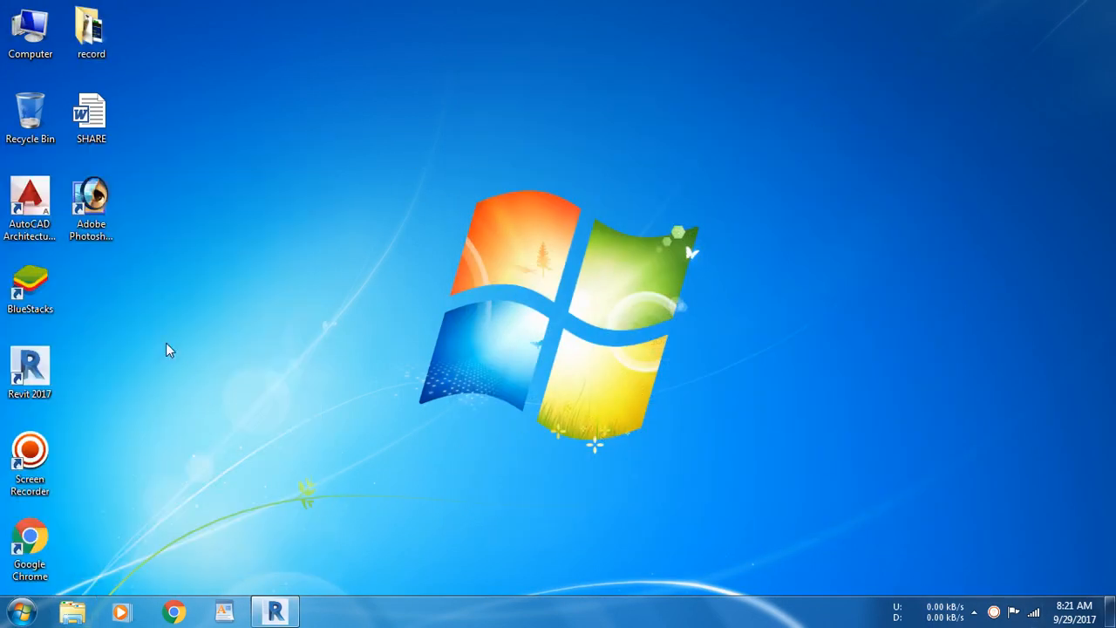
left_click(272, 614)
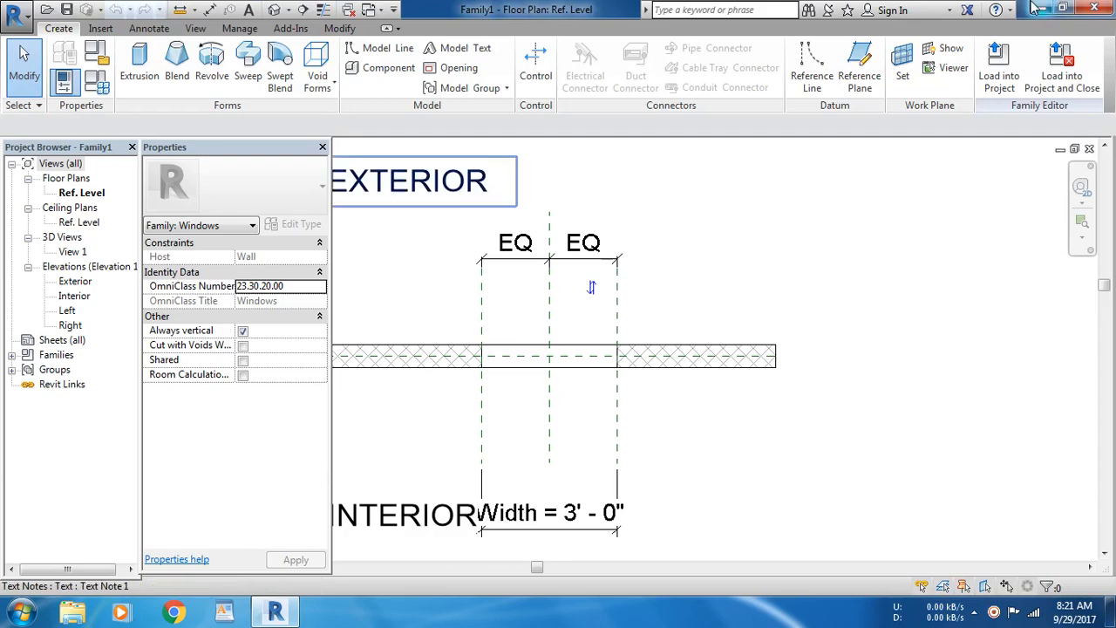
Tile the open views of the family, and close the Ref. Level floor plan and Exterior elevation views.
left_click(1088, 150)
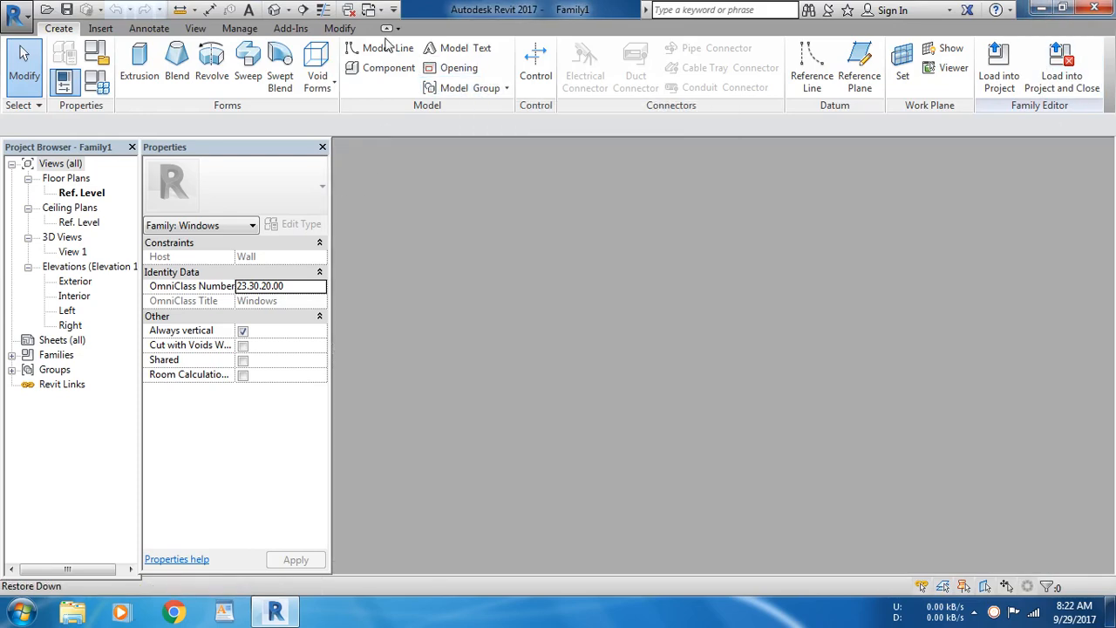
left_click(198, 29)
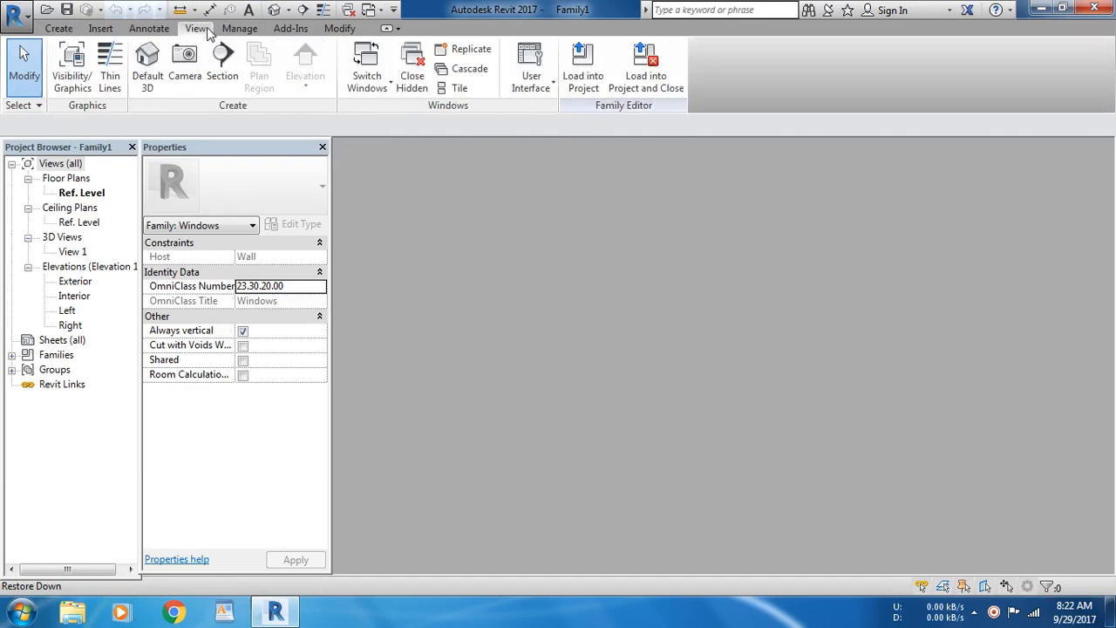
left_click(460, 87)
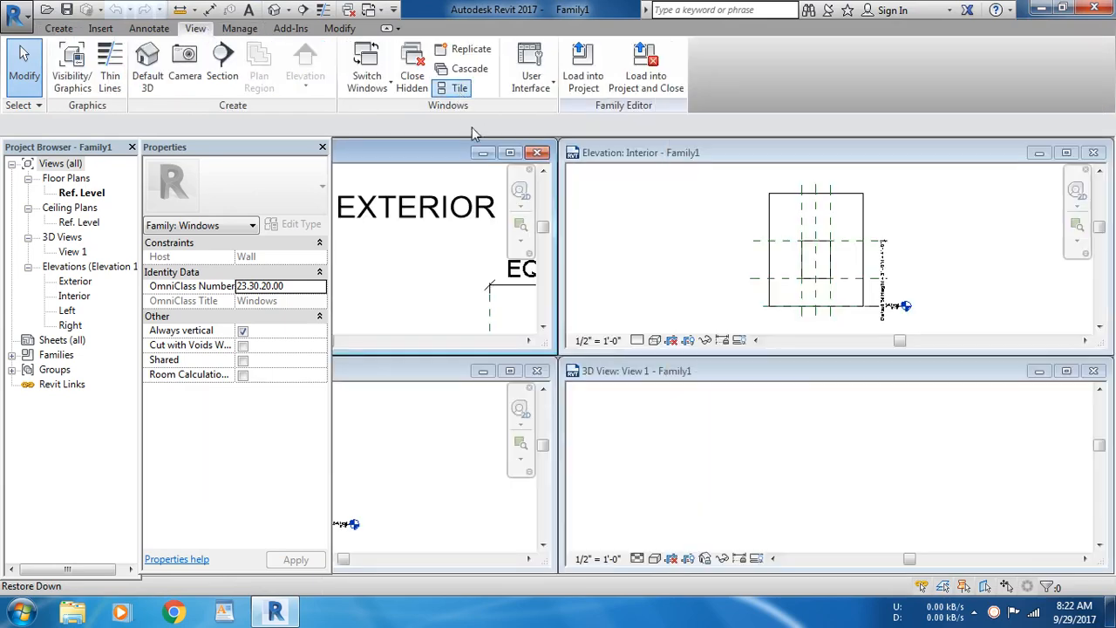
left_click(536, 154)
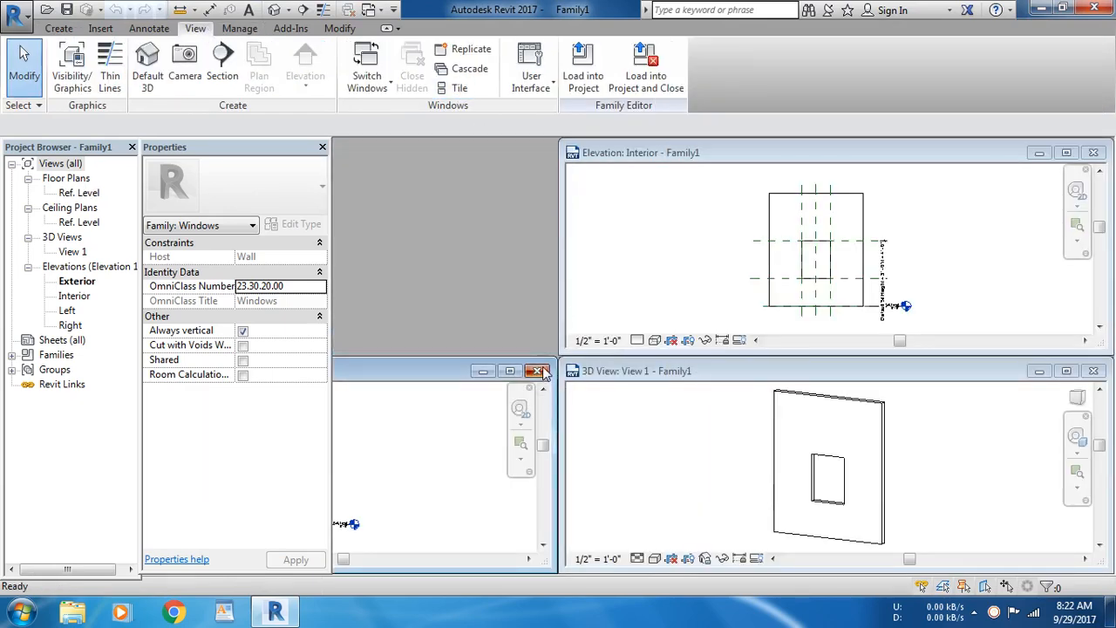
left_click(536, 371)
Move the Interior elevation window into the space freed by the closed views and narrow the 3D view window.
left_click_drag(763, 166, 536, 207)
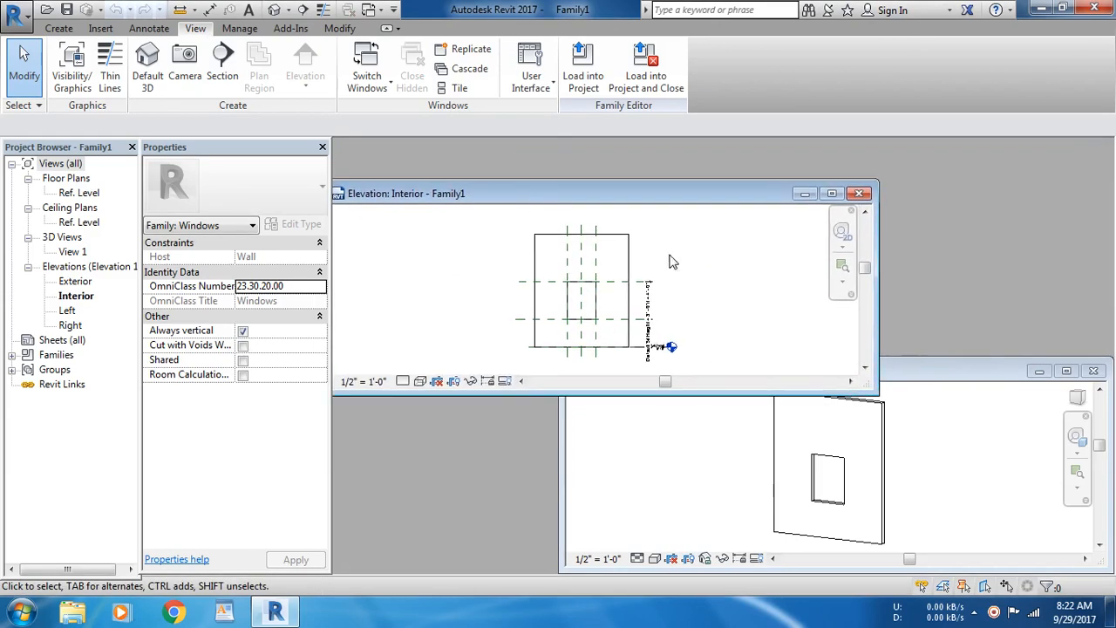
left_click(983, 372)
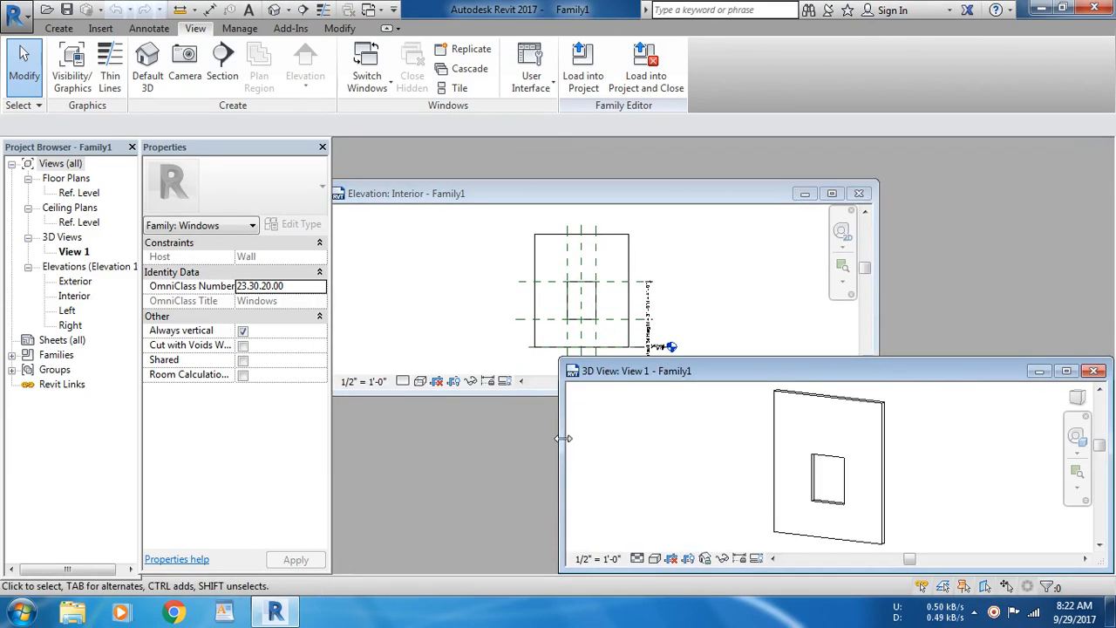
left_click_drag(561, 429, 778, 427)
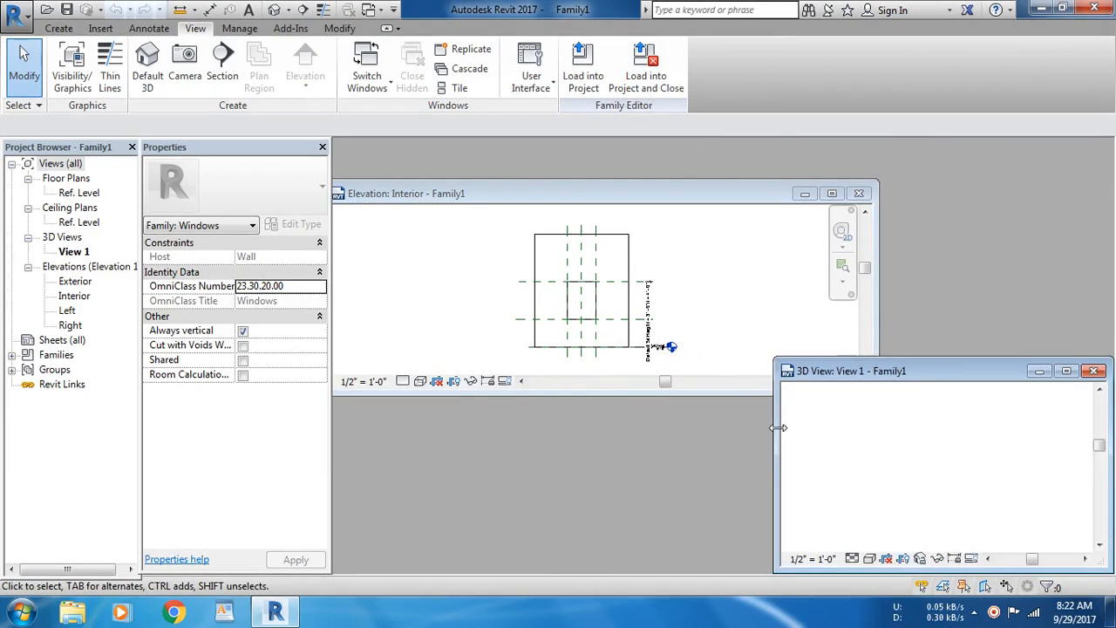
Set the visual style of 3D view View 1 to Shaded and center the wall in the view.
left_click(869, 558)
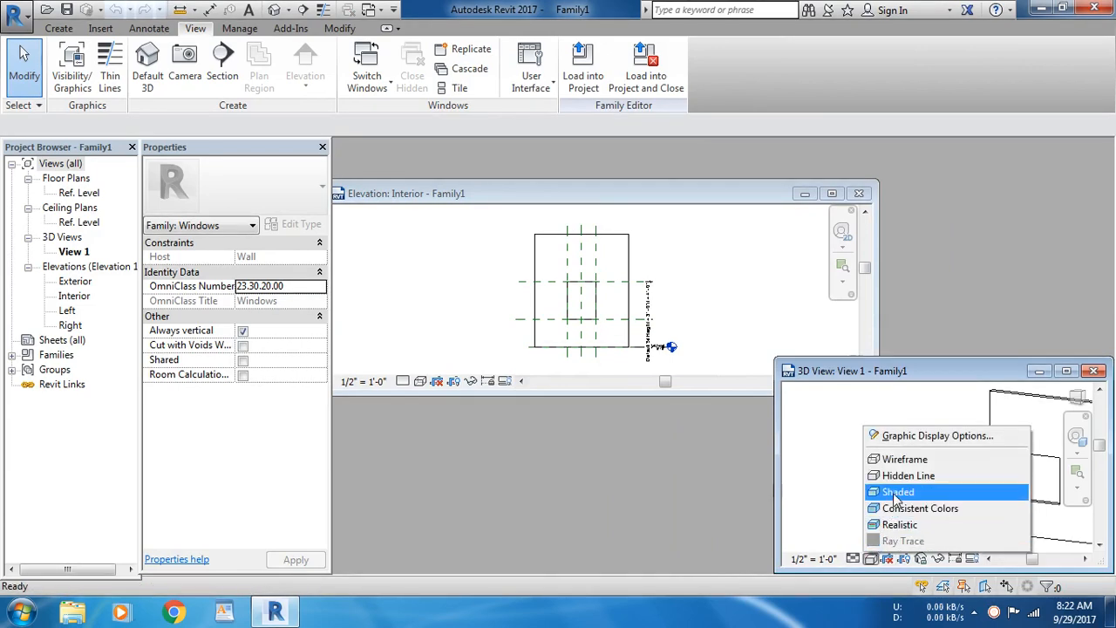
left_click(895, 491)
scroll(834, 465, "down", 2)
middle_click_drag(1042, 521, 981, 530)
scroll(974, 500, "up", 2)
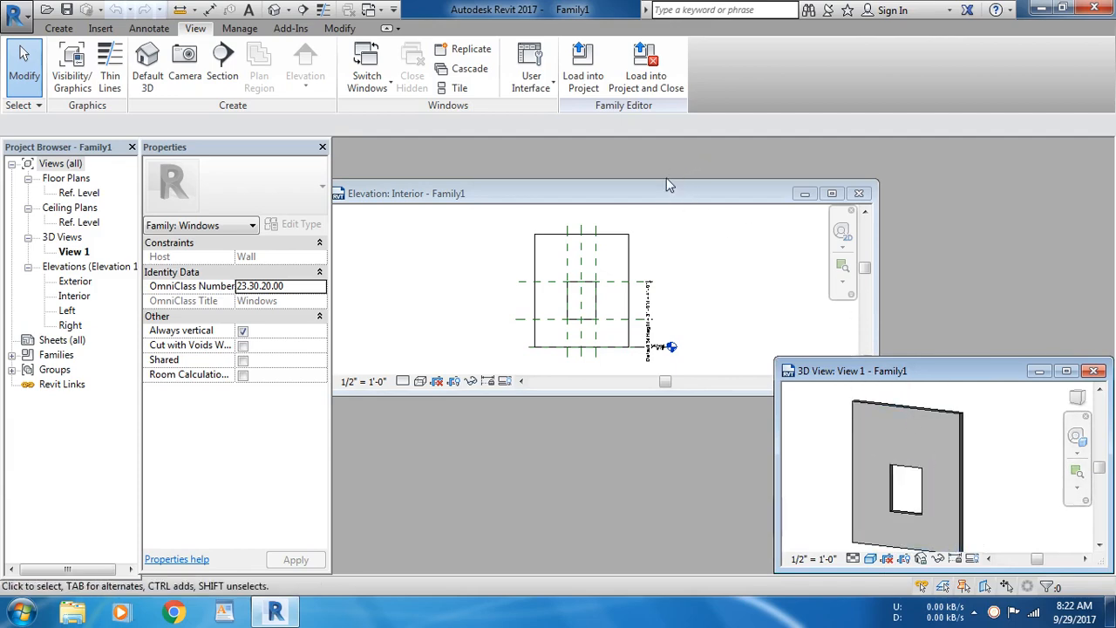
Enlarge the Interior elevation window vertically and narrow both it and the 3D view so they no longer overlap.
left_click_drag(667, 183, 660, 139)
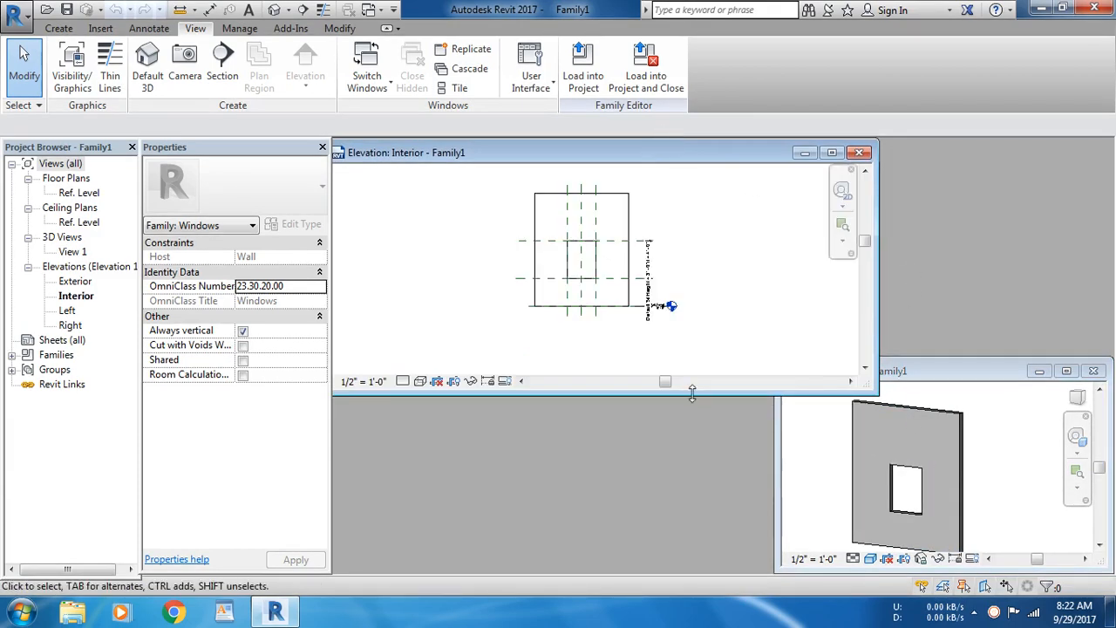
left_click_drag(692, 394, 698, 527)
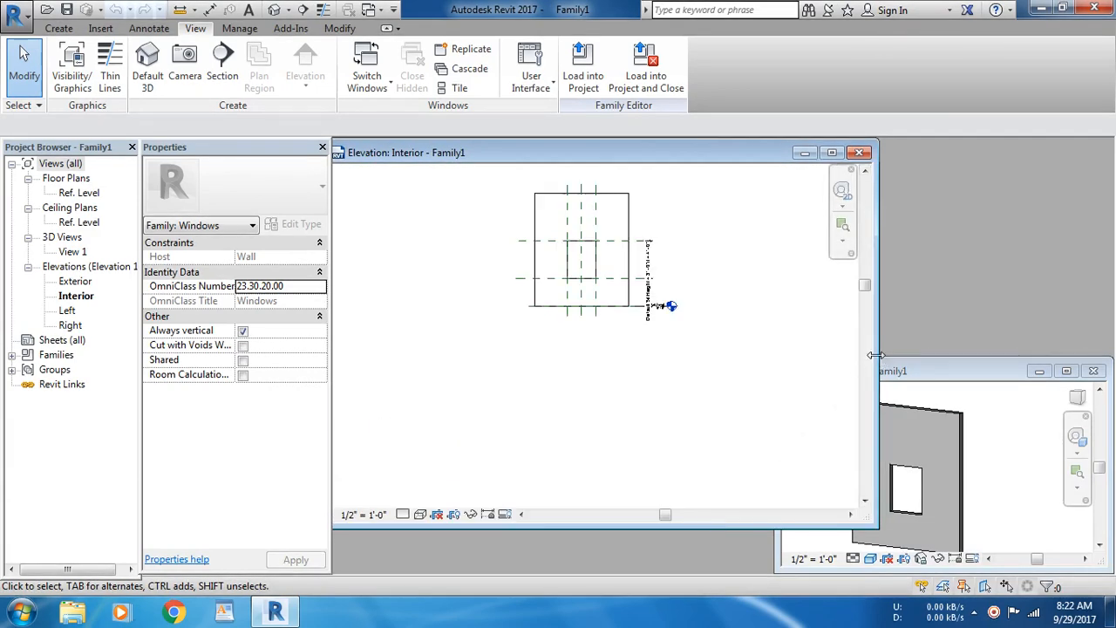
left_click_drag(875, 355, 790, 358)
left_click(806, 406)
left_click_drag(776, 421, 823, 421)
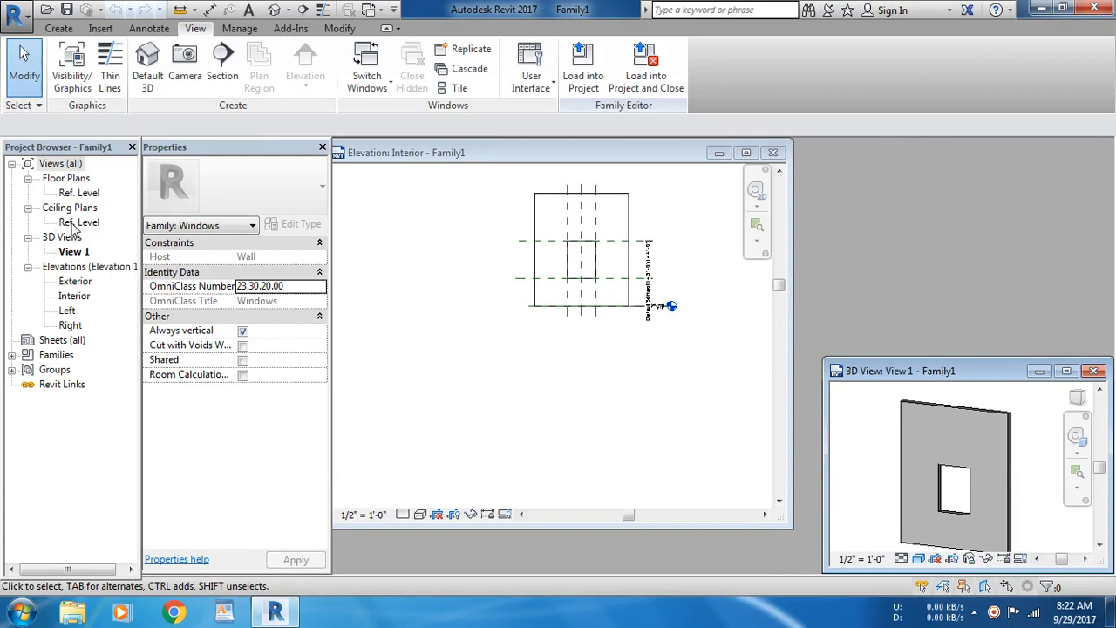
Open the Ref. Level floor plan and shrink its window to a narrower width.
double_click(87, 194)
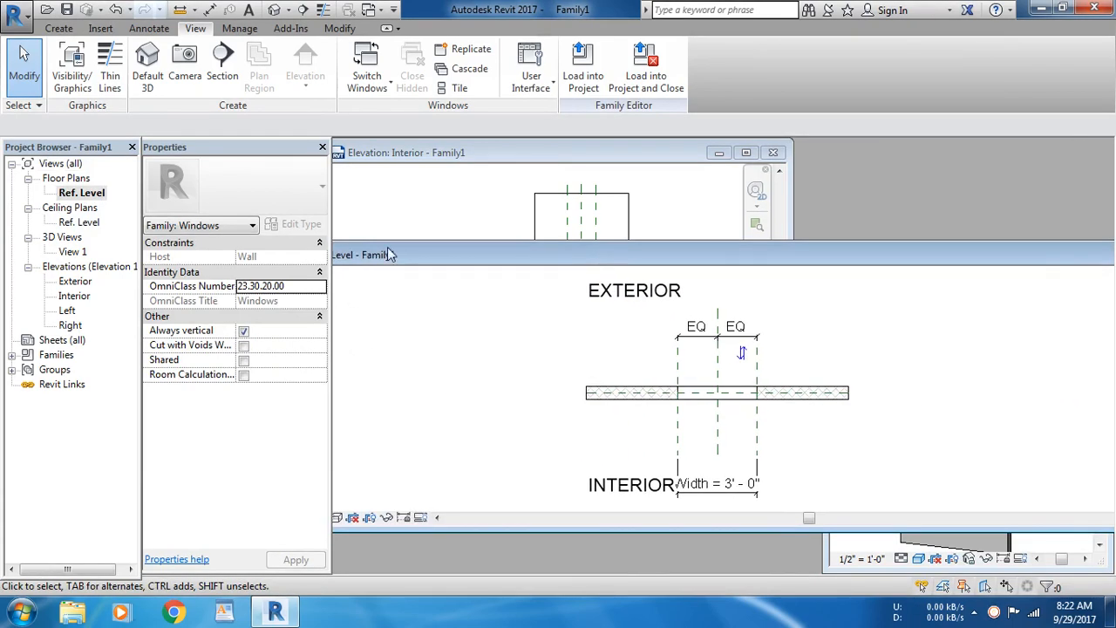
left_click_drag(390, 254, 572, 247)
left_click_drag(471, 264, 854, 262)
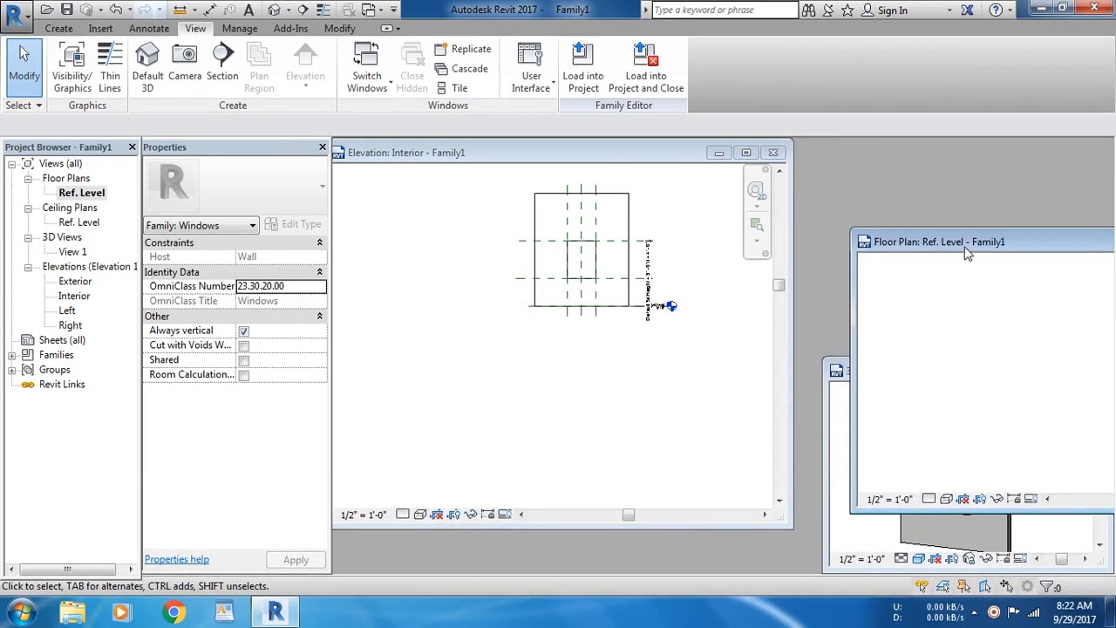
left_click_drag(965, 248, 492, 258)
left_click_drag(384, 292, 664, 297)
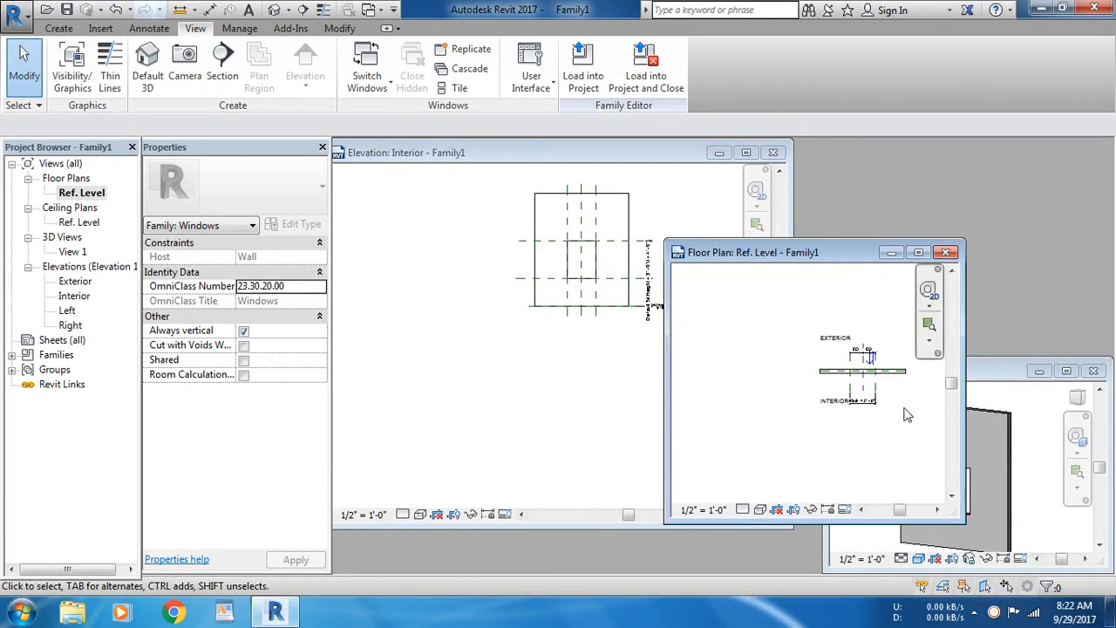
Place the Ref. Level floor plan window above the 3D view and shorten it to fit there.
scroll(898, 392, "up", 4)
mouse_move(884, 384)
middle_mouse_down()
mouse_move(872, 429)
mouse_move(889, 451)
middle_mouse_up()
scroll(868, 423, "up", 1)
left_click_drag(826, 259, 969, 148)
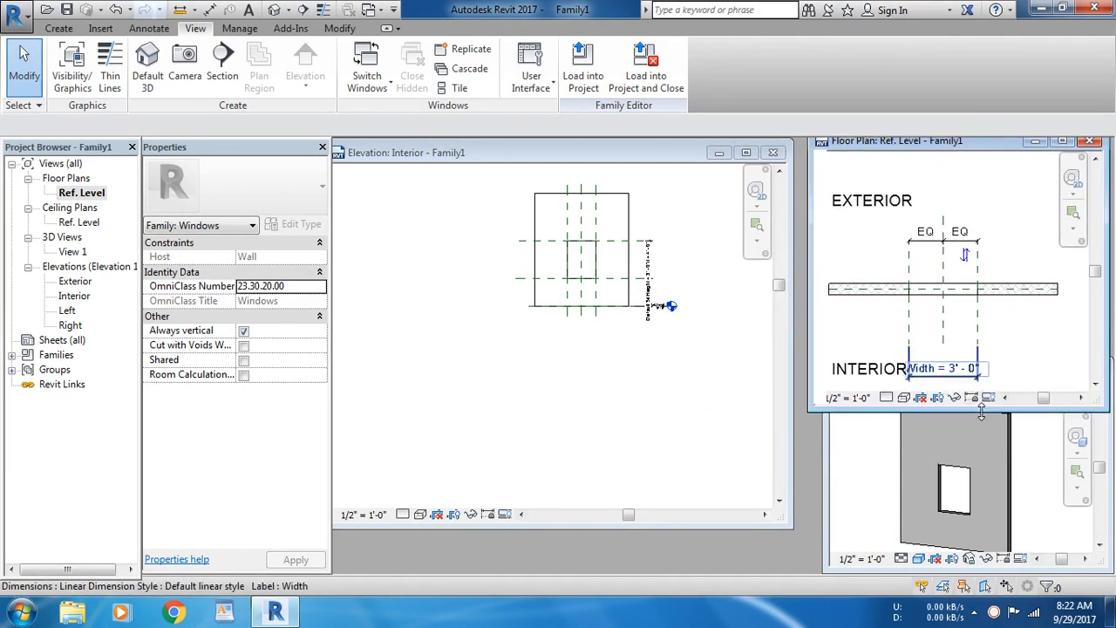
left_click_drag(981, 414, 981, 354)
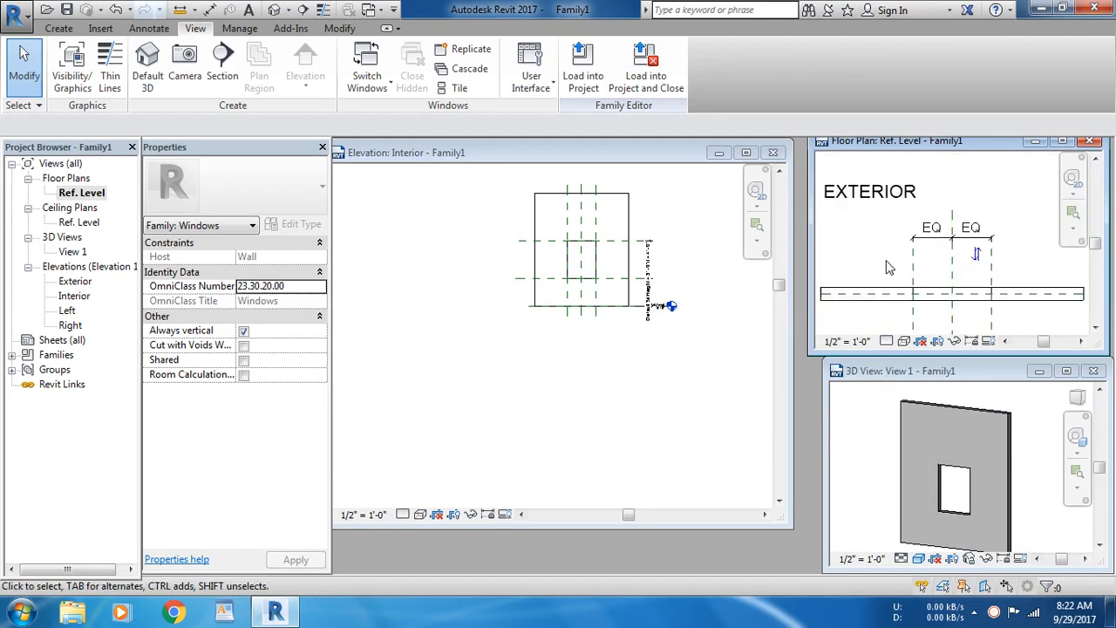
scroll(887, 267, "up", 1)
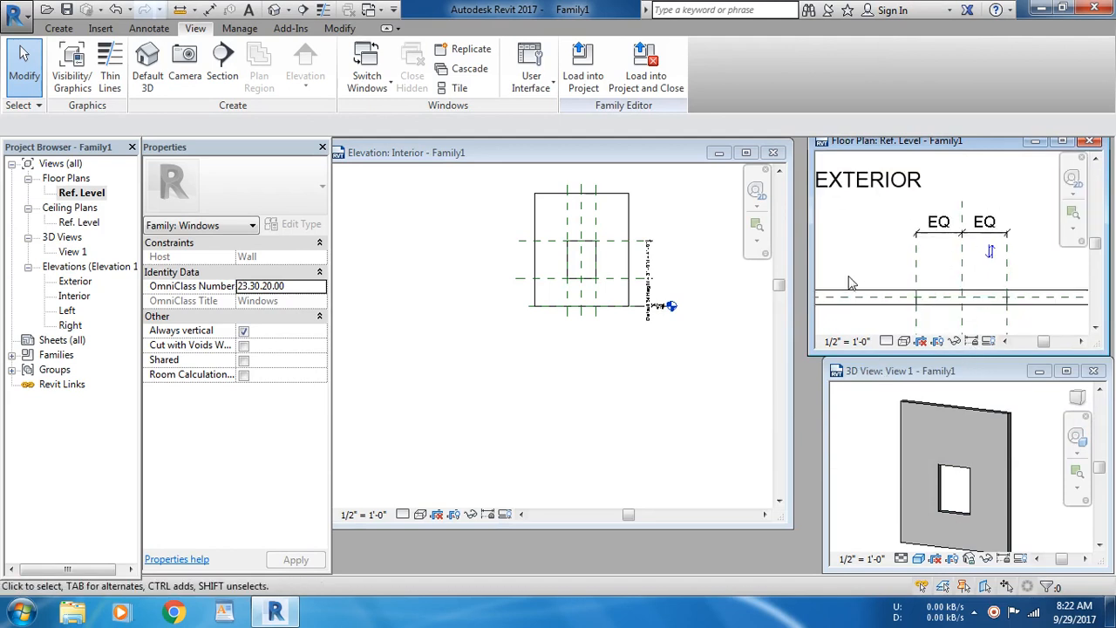
scroll(852, 284, "down", 1)
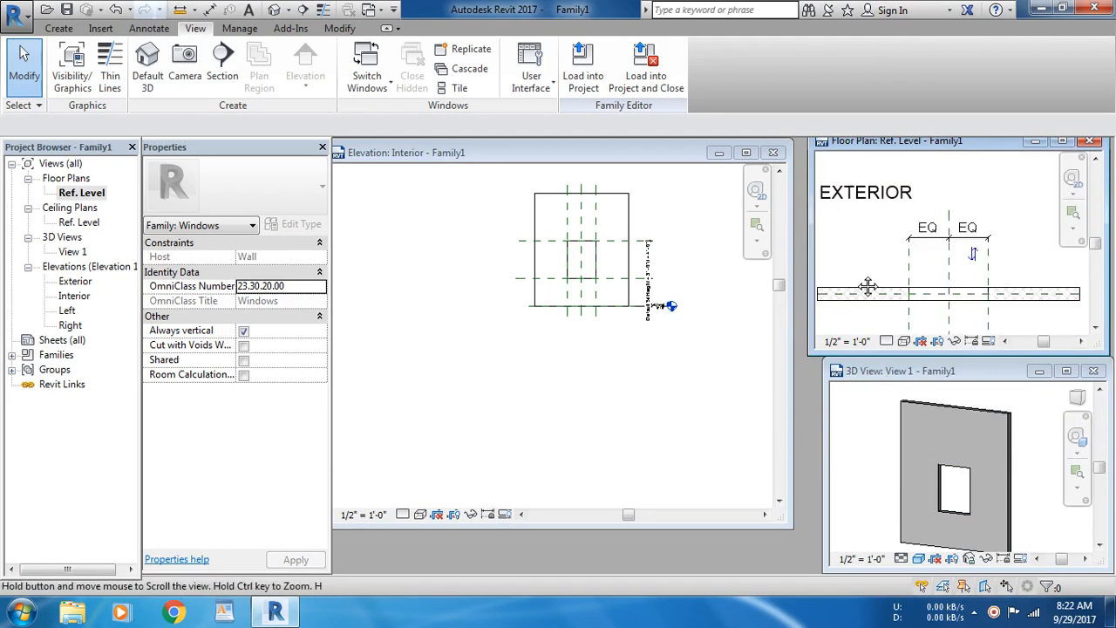
middle_click_drag(868, 286, 891, 274)
scroll(881, 273, "up", 3)
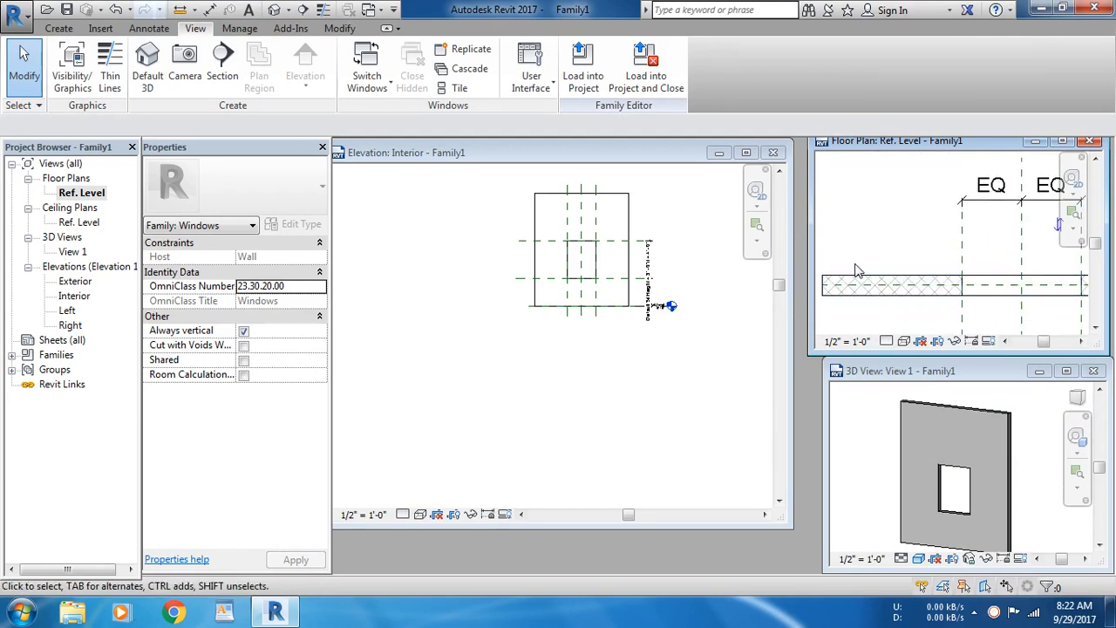
middle_click_drag(823, 290, 854, 292)
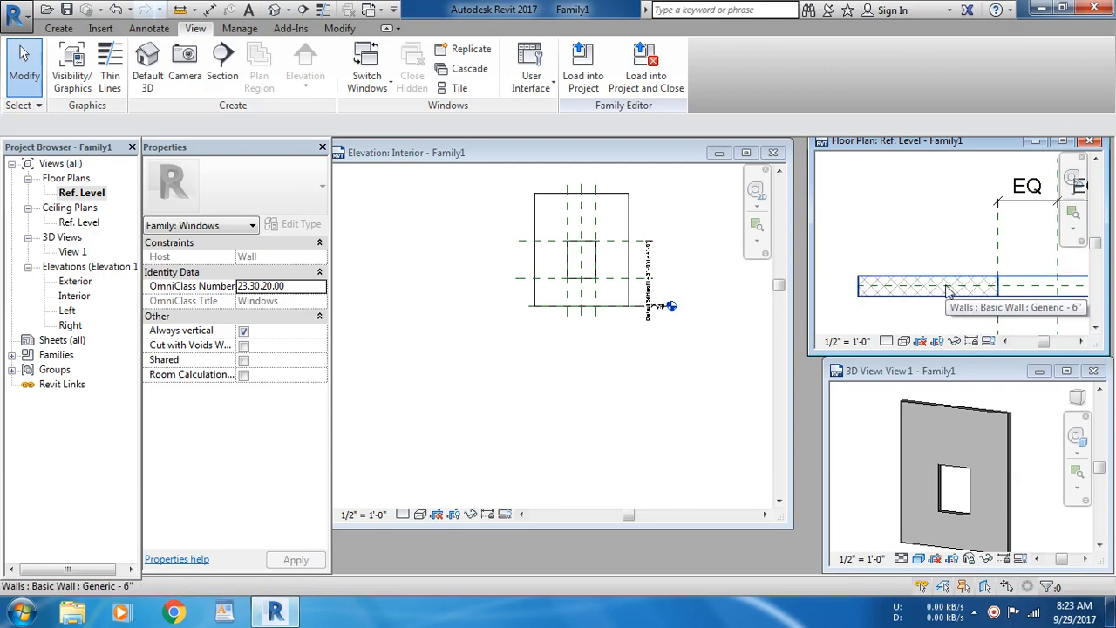
Frame the wall and its EQ dimensions inside the Ref. Level floor plan view.
middle_click_drag(947, 243, 883, 287)
scroll(932, 286, "down", 1)
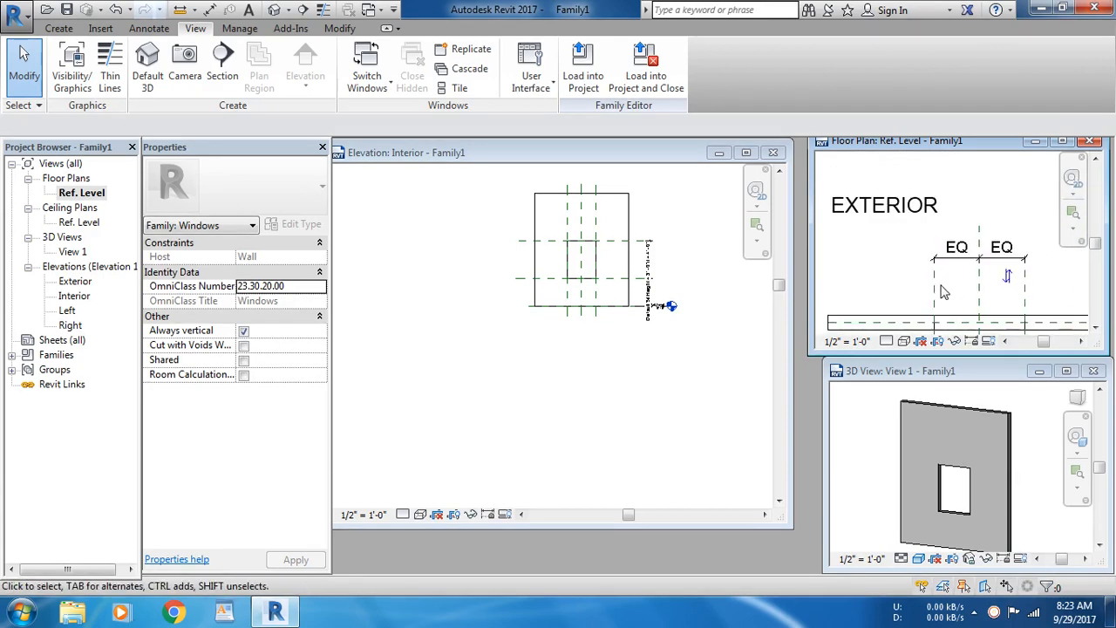
middle_click_drag(953, 297, 872, 225)
middle_click_drag(891, 288, 911, 309)
middle_click_drag(938, 272, 938, 296)
scroll(911, 263, "up", 3)
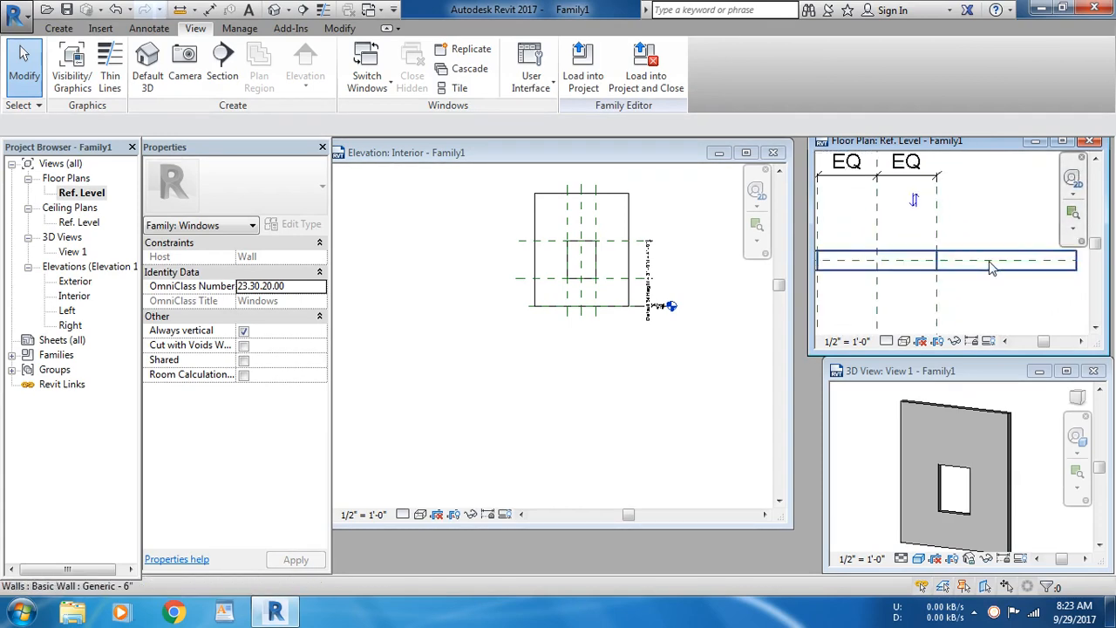
scroll(905, 266, "down", 2)
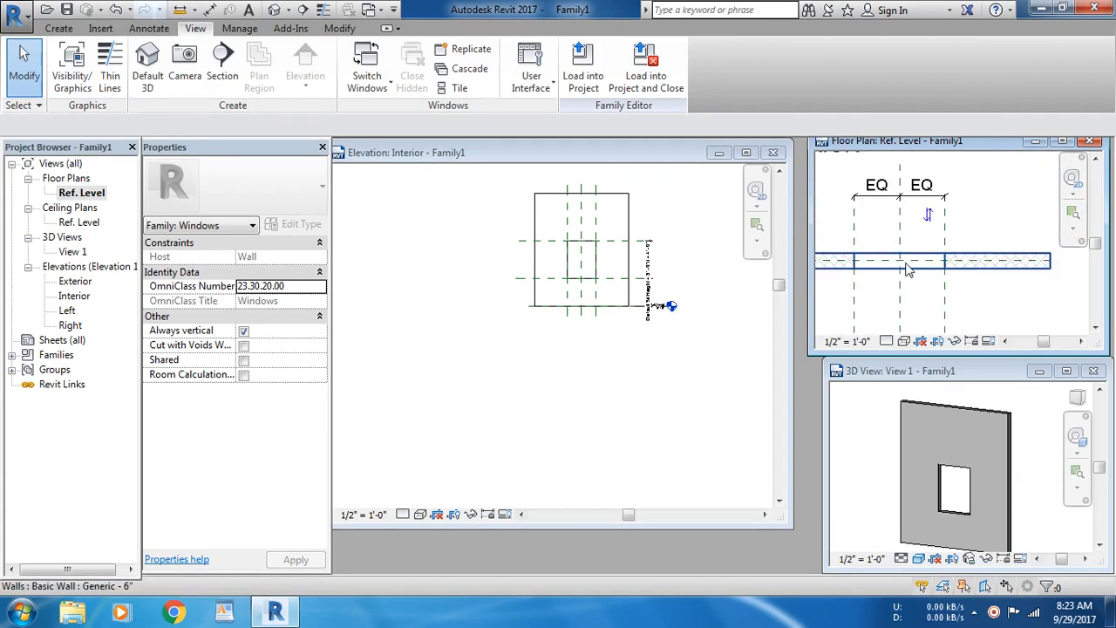
middle_click_drag(887, 268, 913, 246)
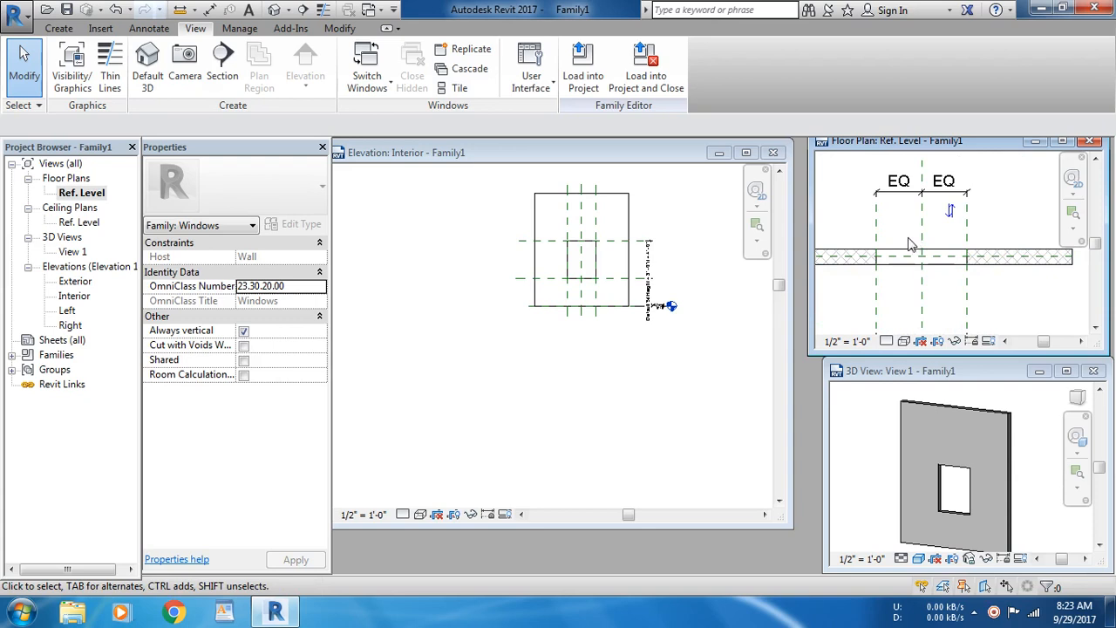
Frame the opening in the Interior elevation and enlarge that view's window in both width and height.
left_click(770, 355)
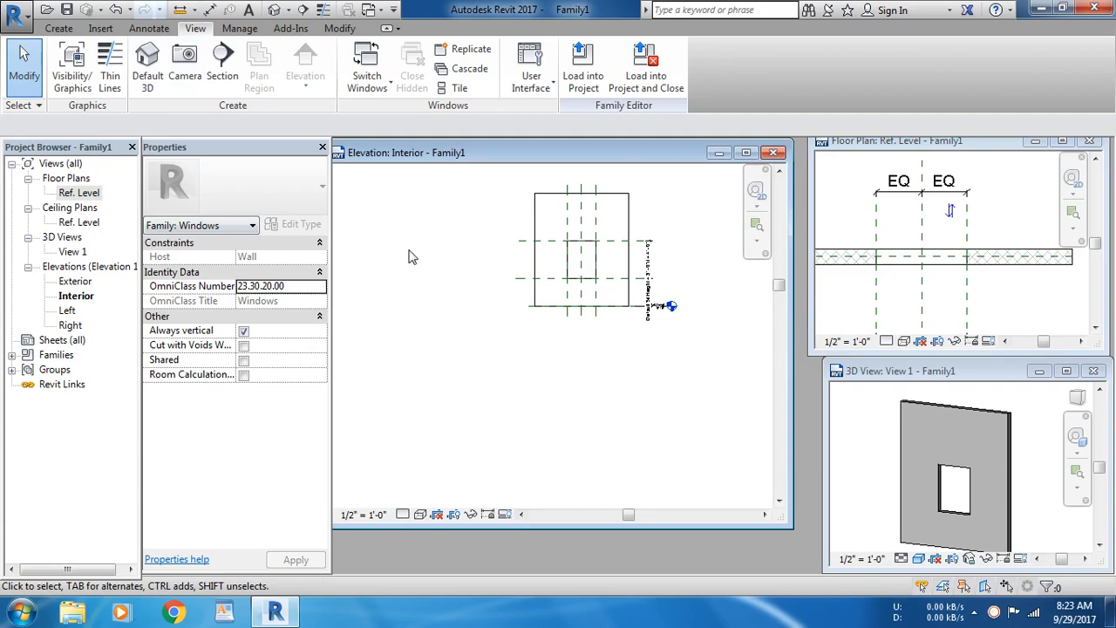
scroll(540, 323, "up", 4)
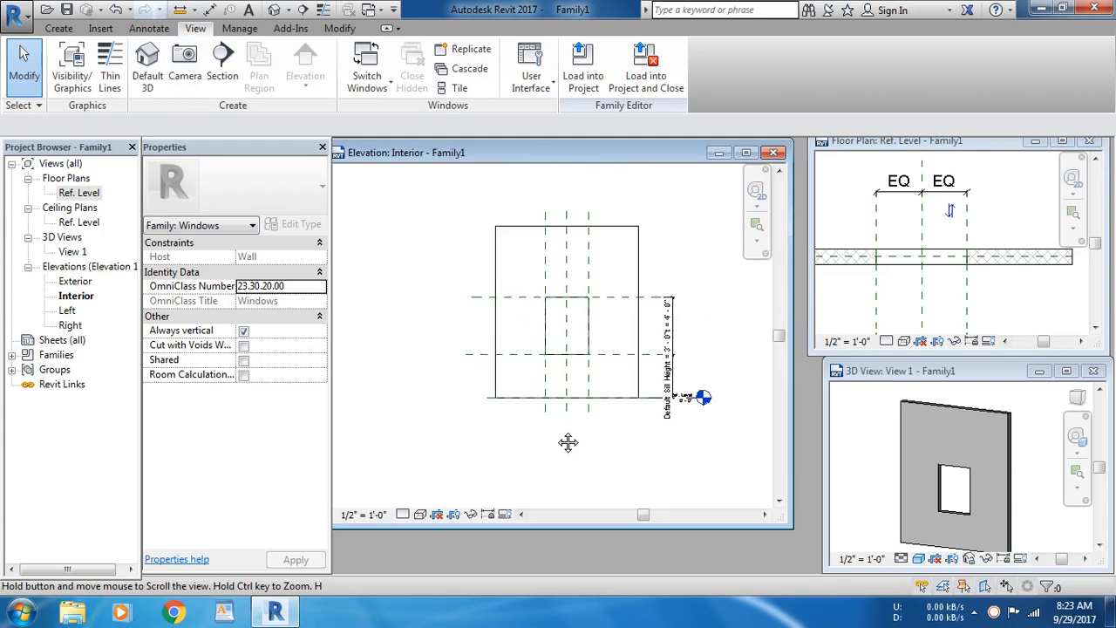
scroll(541, 380, "up", 2)
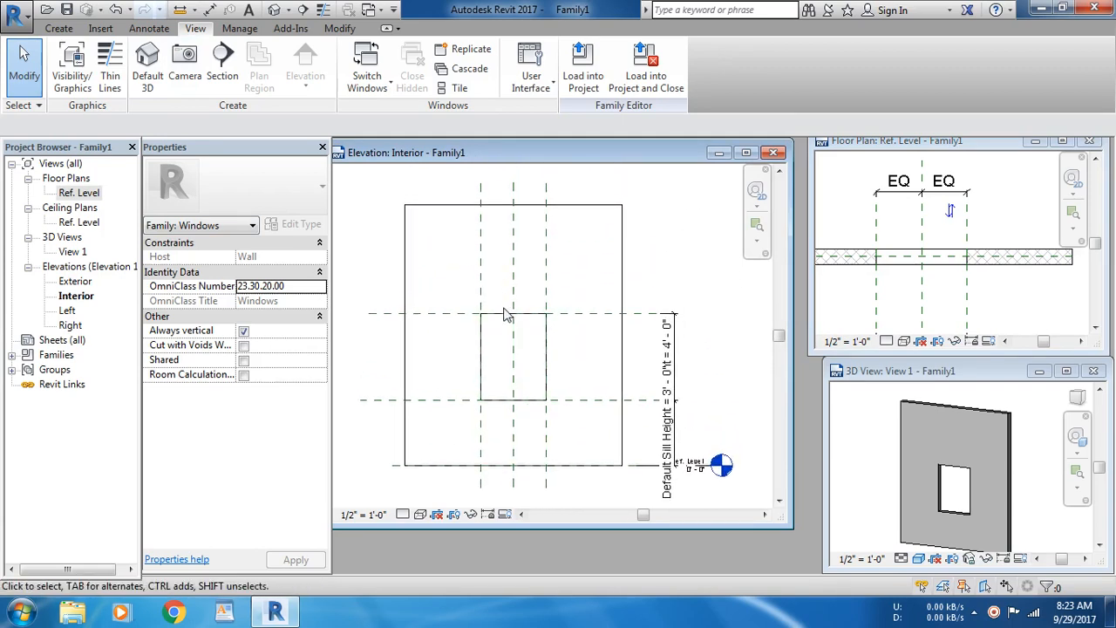
scroll(523, 367, "up", 4)
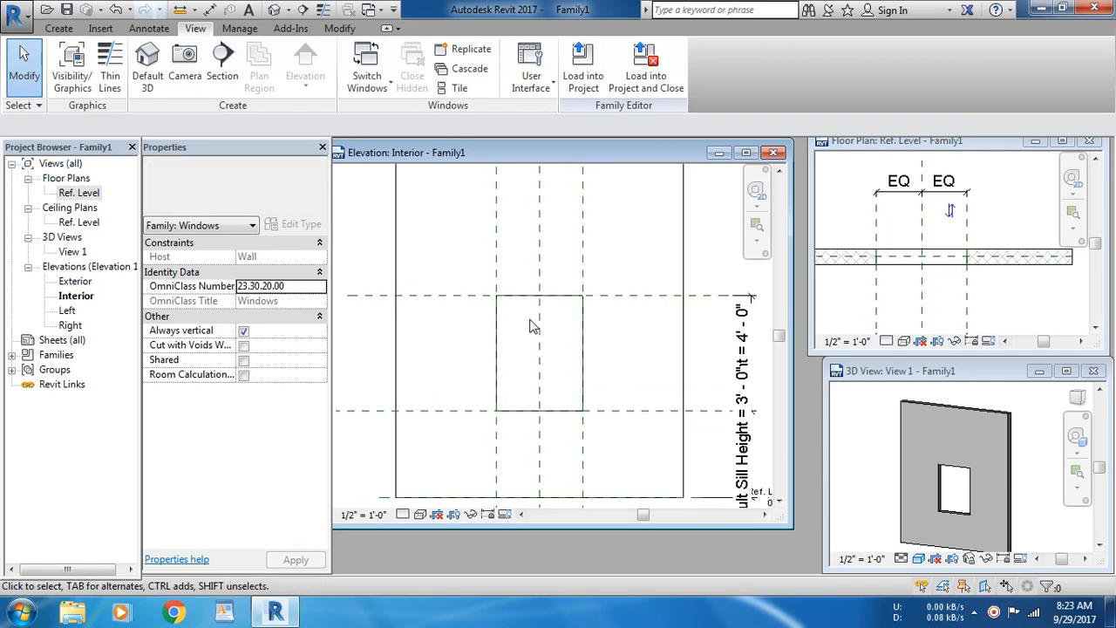
middle_click_drag(532, 326, 536, 319)
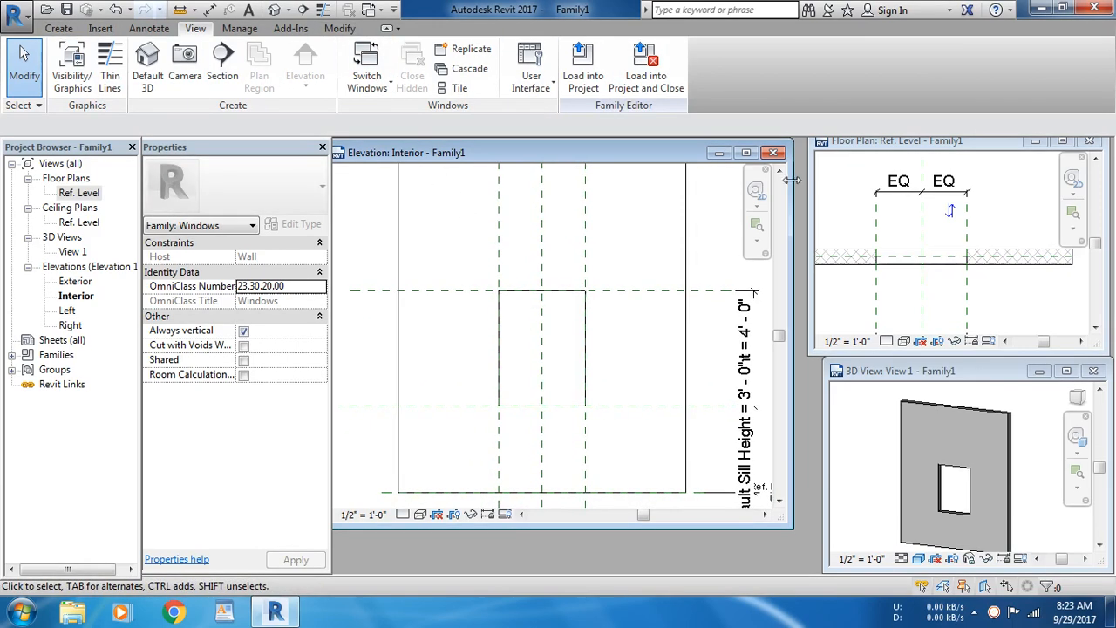
left_click_drag(793, 181, 859, 181)
left_click_drag(666, 528, 667, 572)
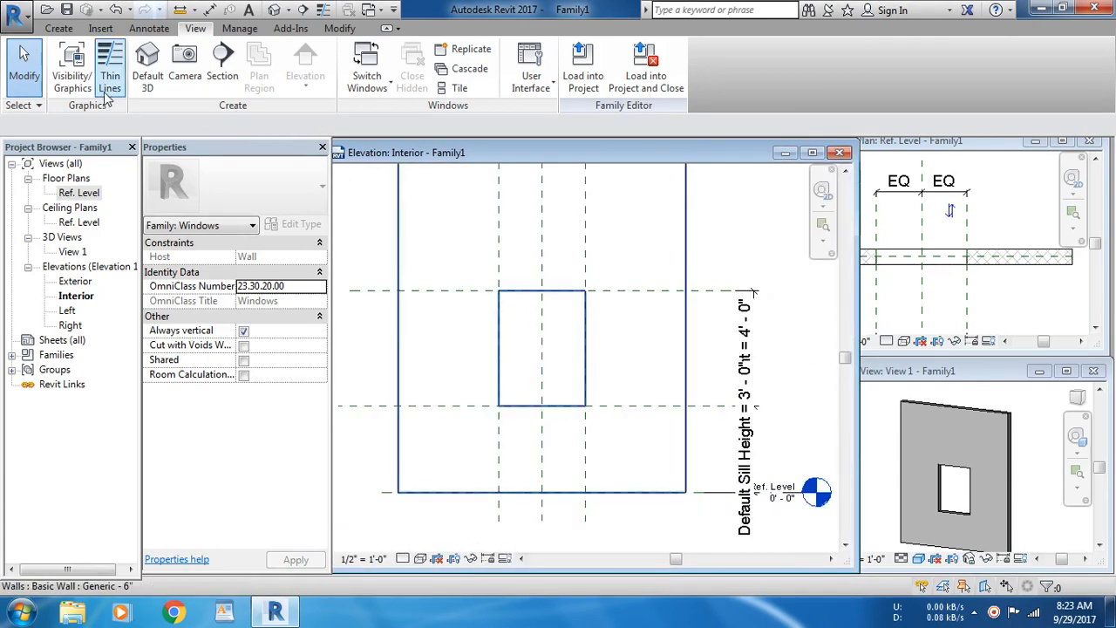
Open the Family Types dialog and set the window's Height parameter to 5' 6".
left_click(957, 413)
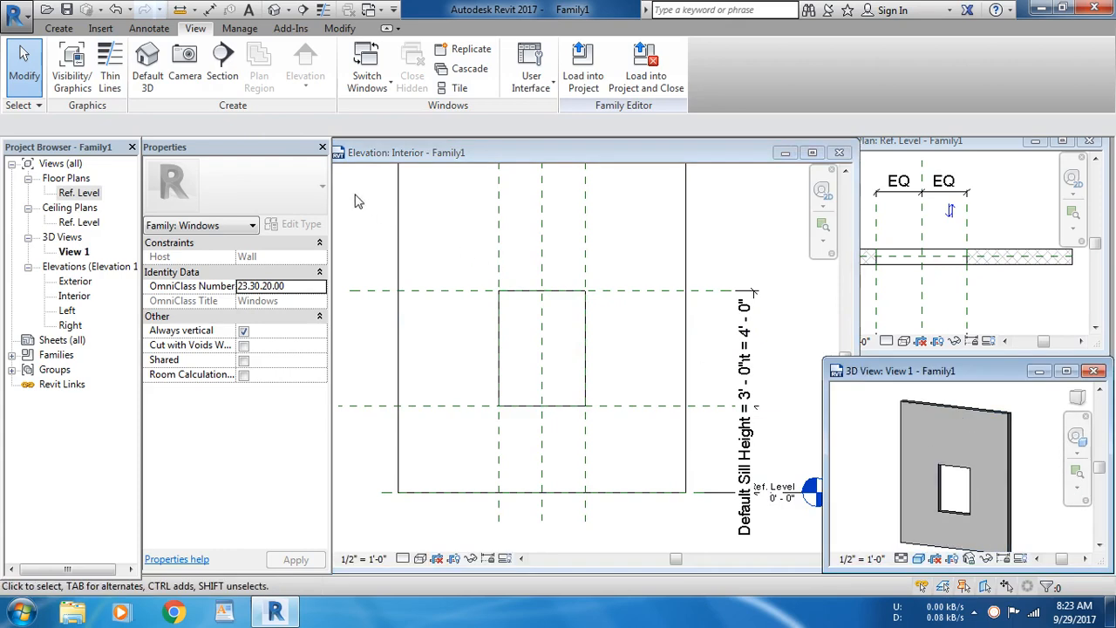
left_click(59, 29)
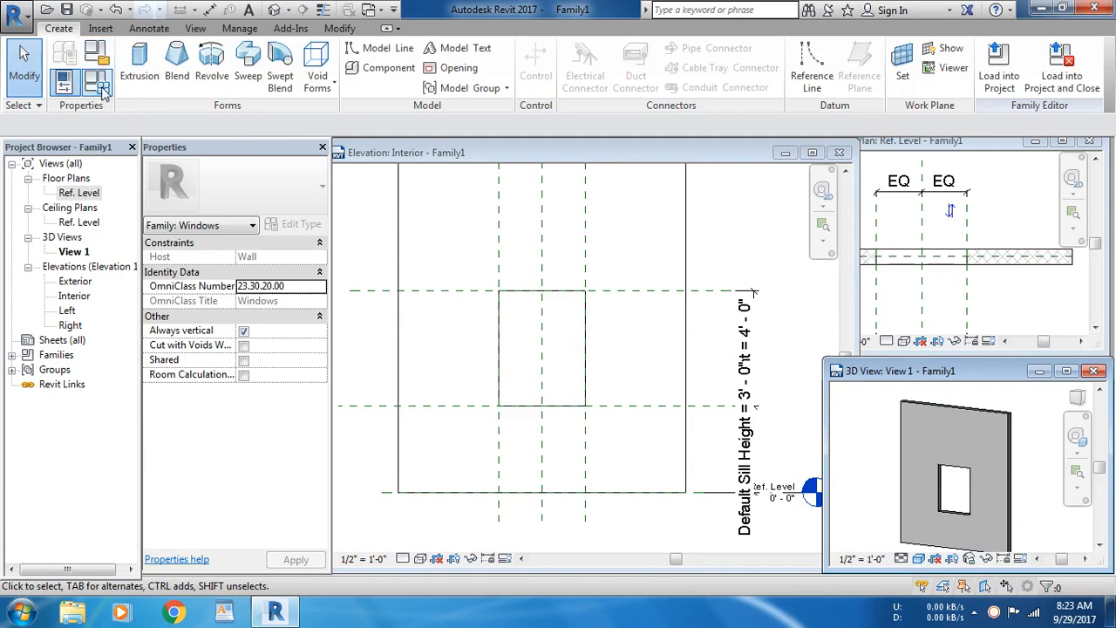
left_click(961, 414)
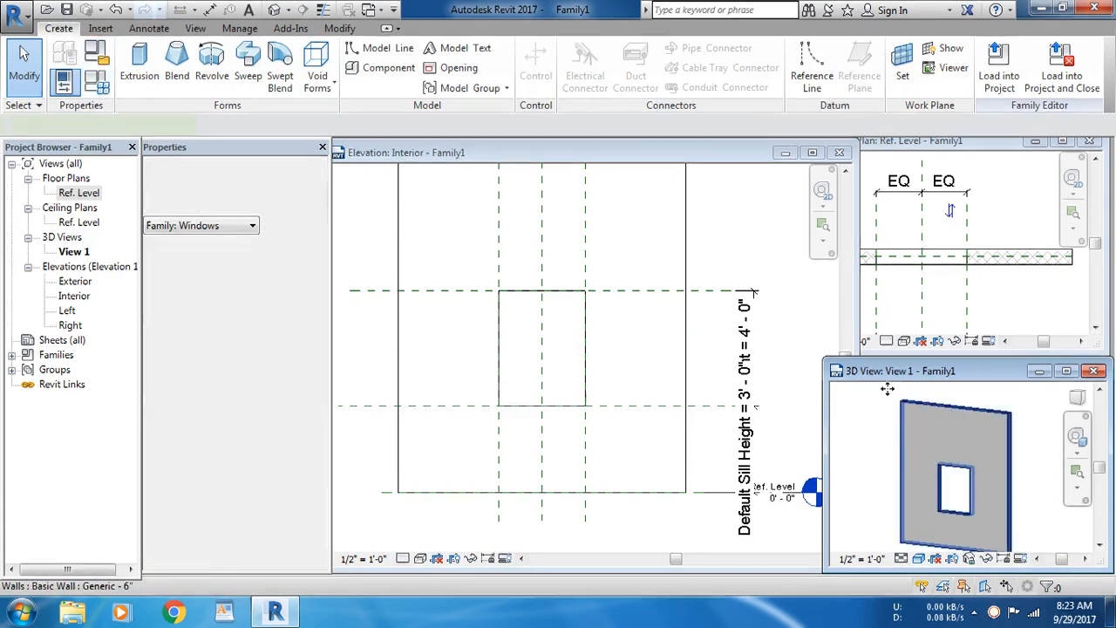
left_click(99, 83)
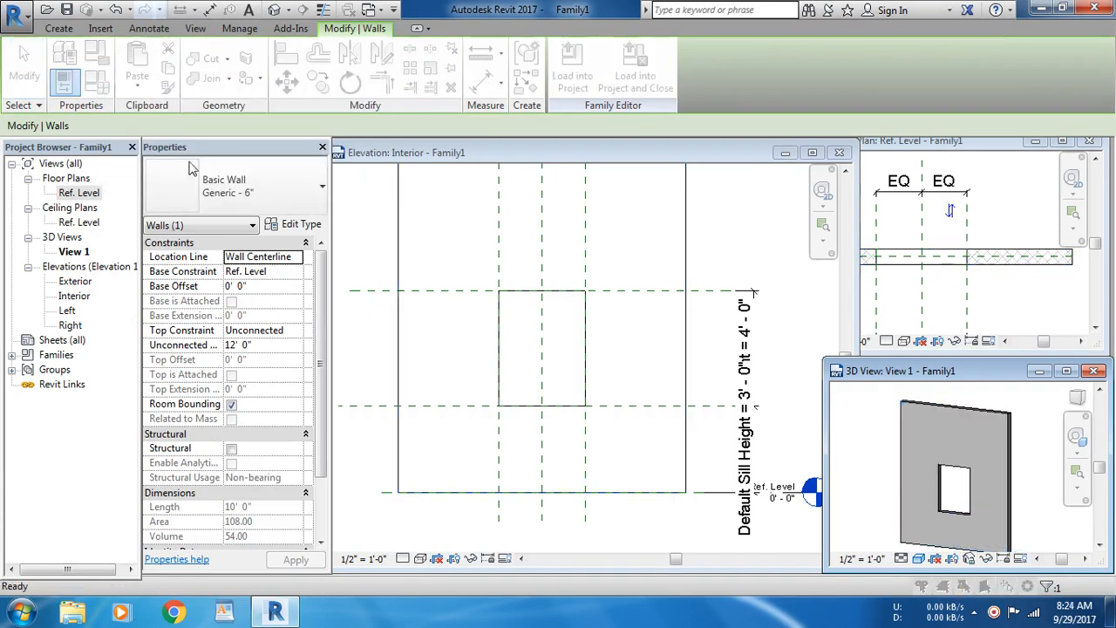
left_click(429, 256)
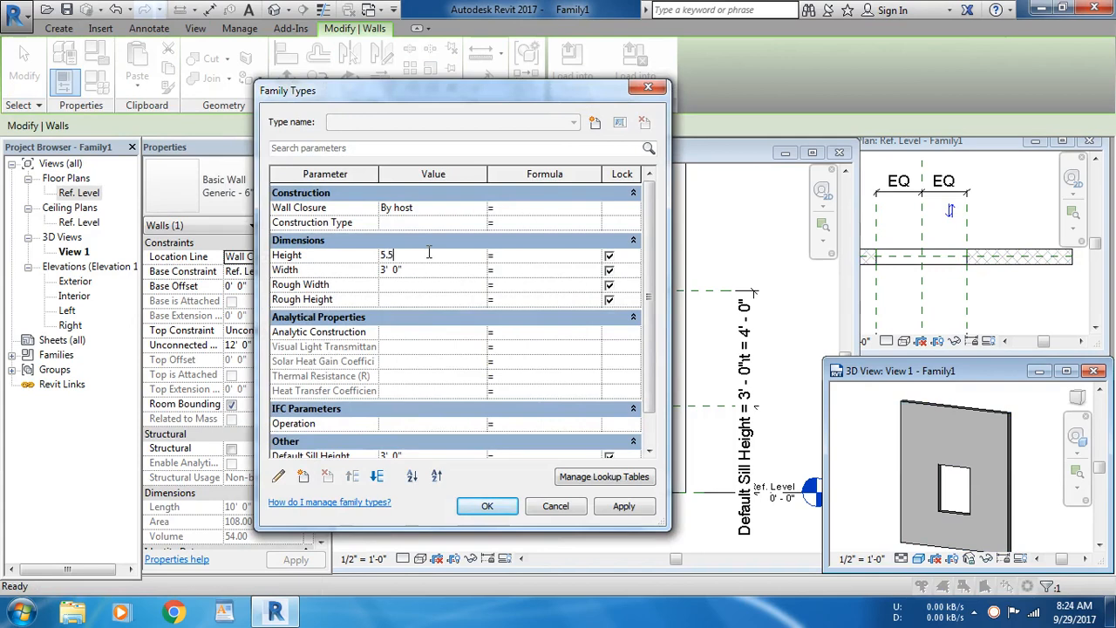
key("Tab")
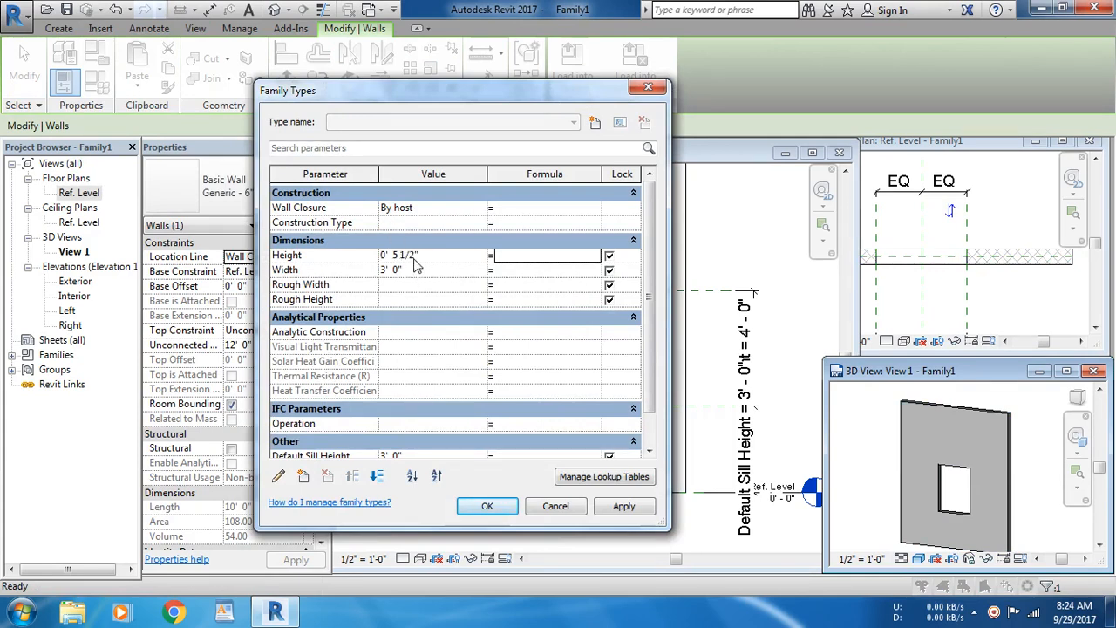
left_click(415, 256)
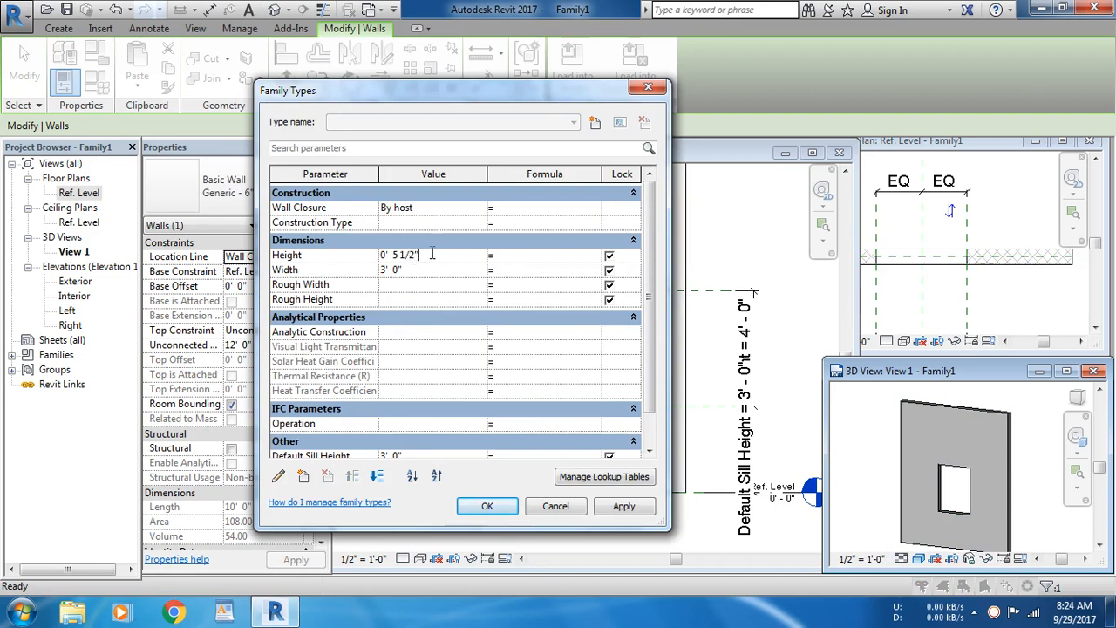
left_click_drag(431, 253, 288, 250)
type("5' 6")
key("Tab")
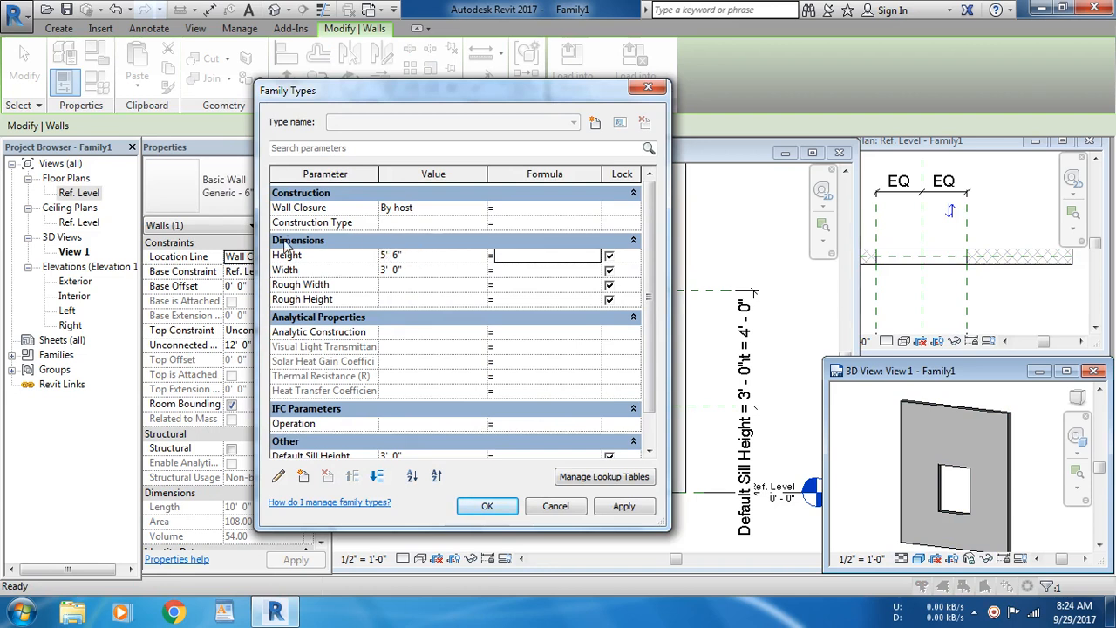
Set the window's Width parameter to 6' 0" and accept the family type changes.
left_click(403, 272)
left_click_drag(410, 272, 370, 274)
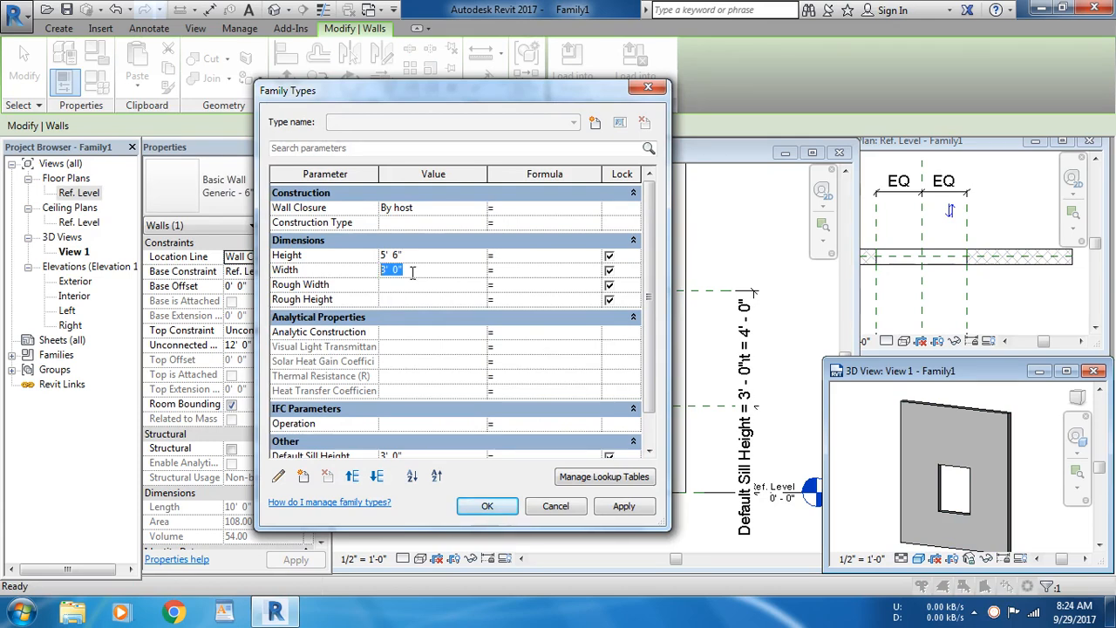
key("Tab")
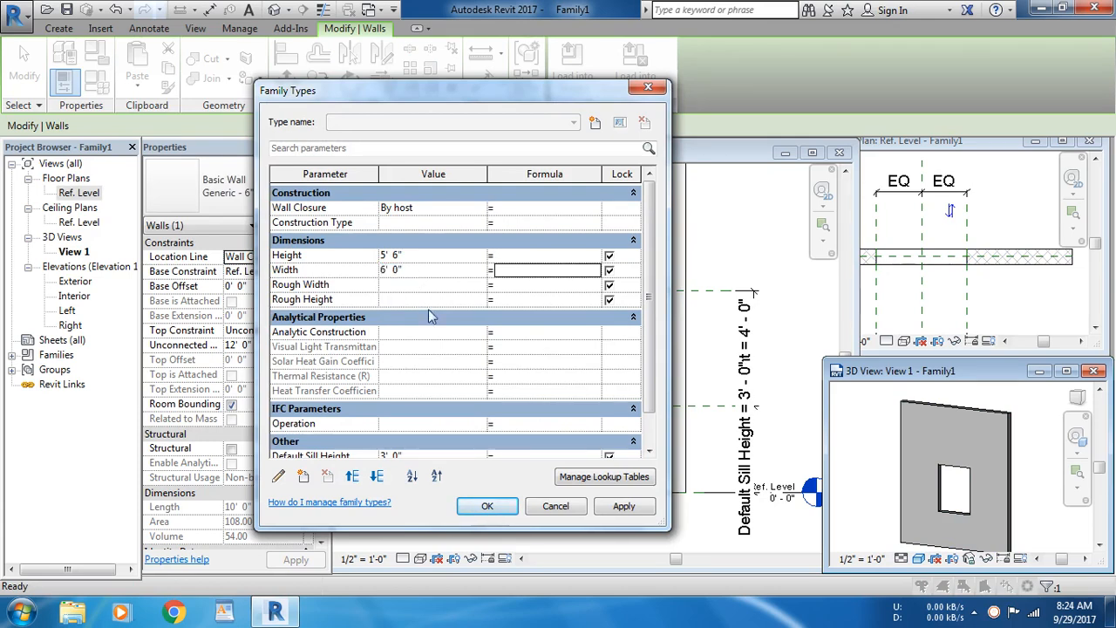
left_click(489, 507)
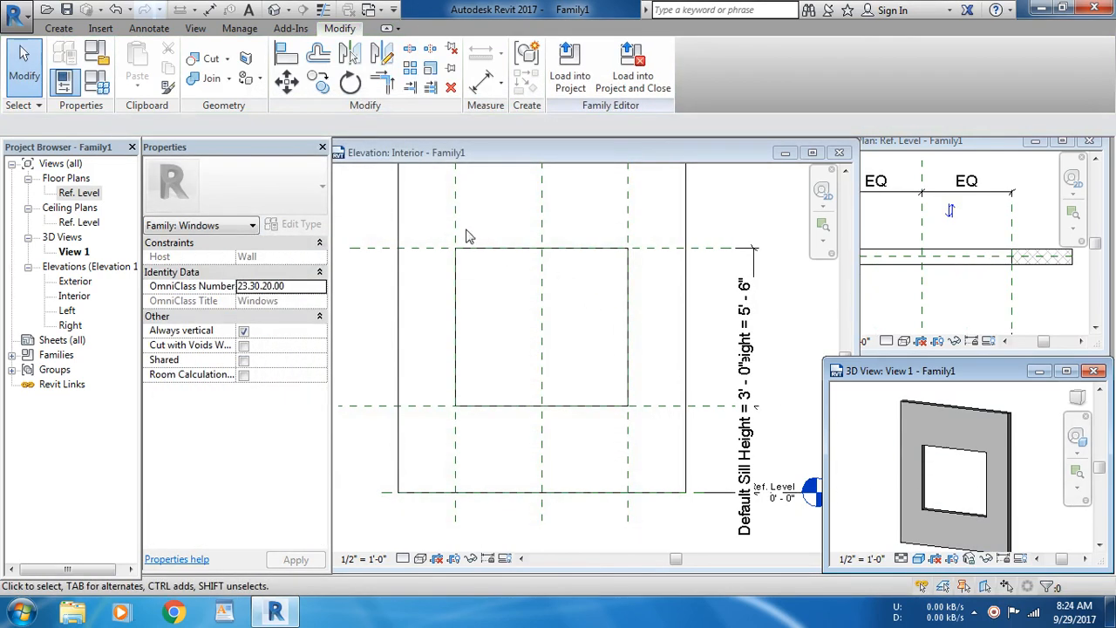
In the Interior elevation, add reference planes offset 3" outward from the opening's left, top, sill and right planes using Pick Lines.
left_click(531, 317)
scroll(534, 339, "up", 1)
middle_click_drag(514, 311, 513, 353)
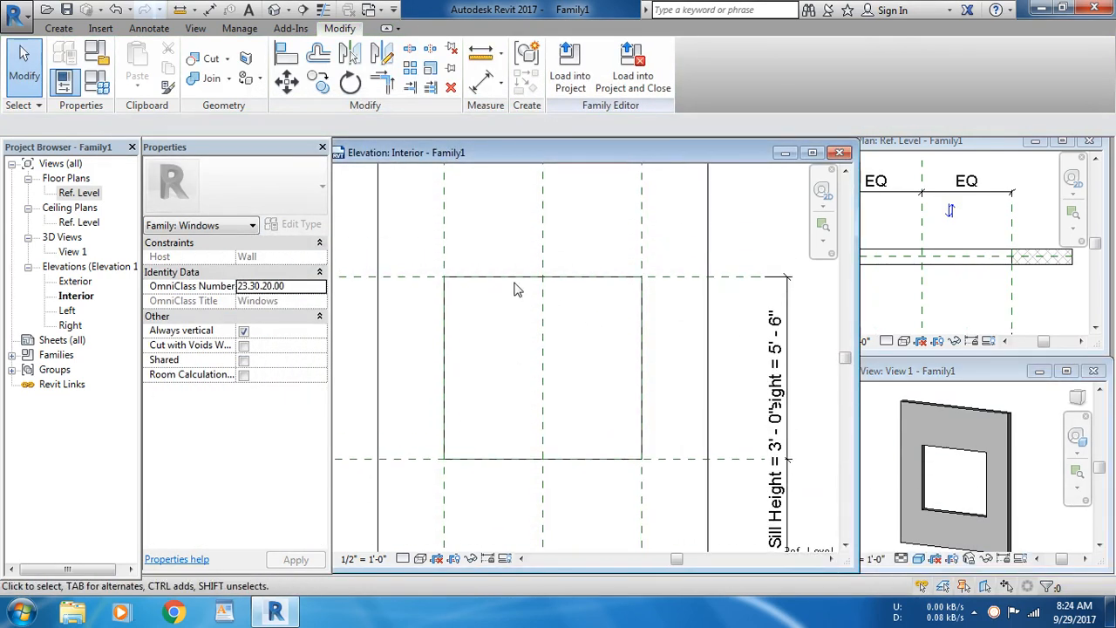
left_click(59, 29)
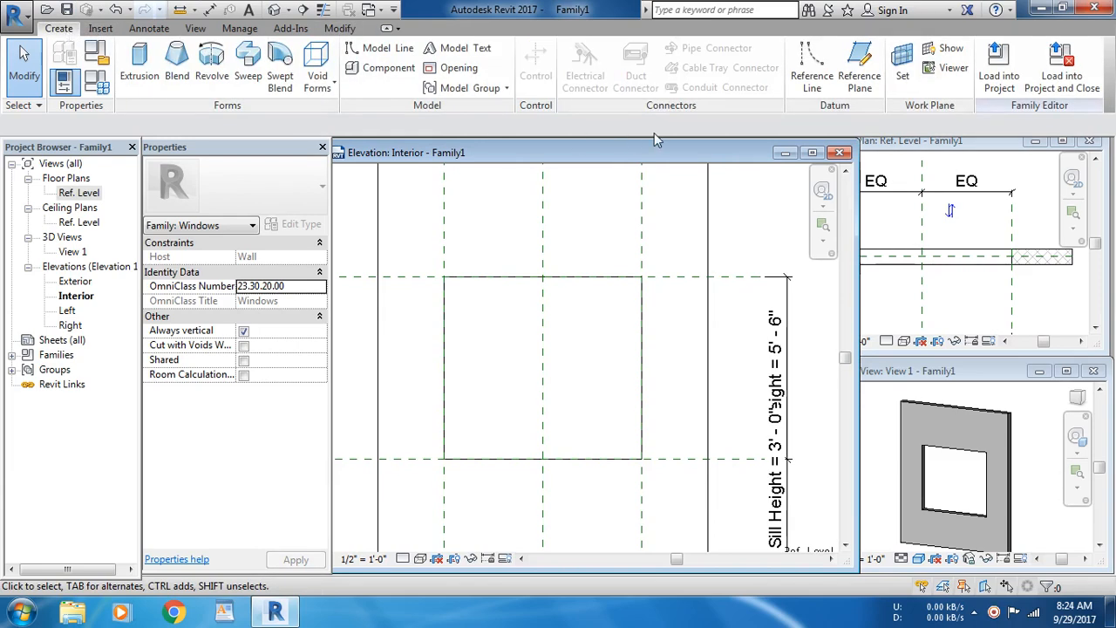
left_click(860, 77)
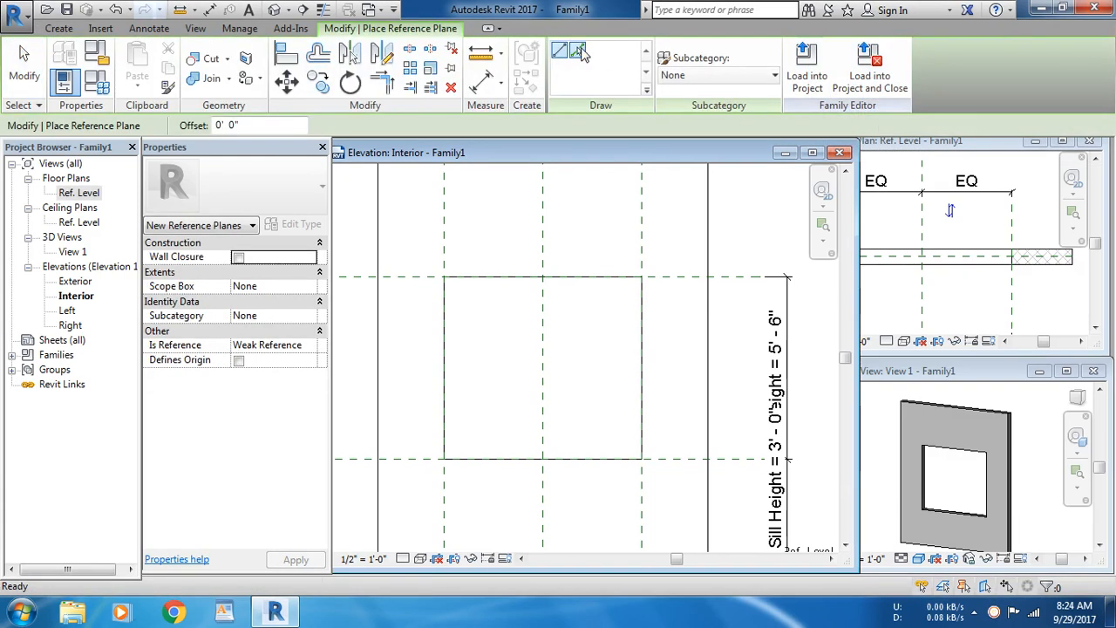
left_click(578, 50)
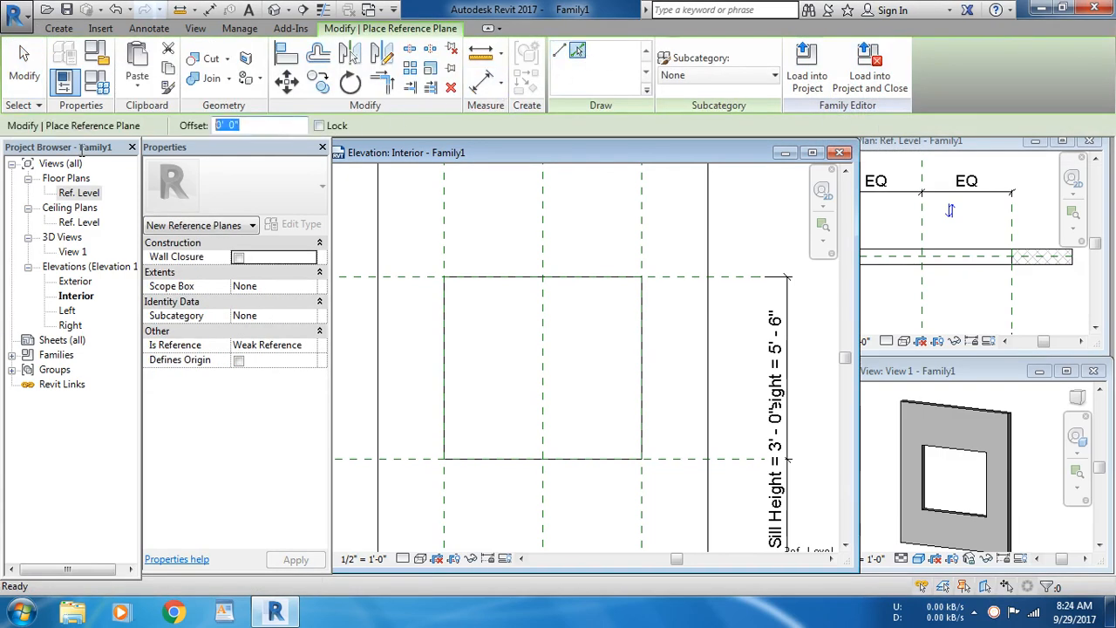
type("3")
key("Return")
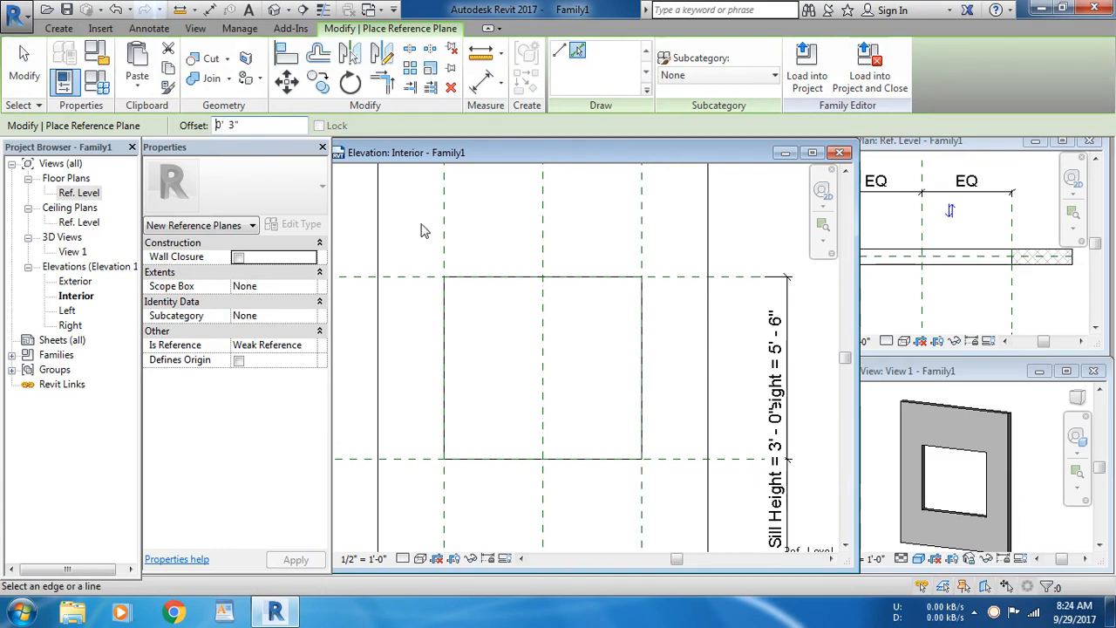
left_click(442, 255)
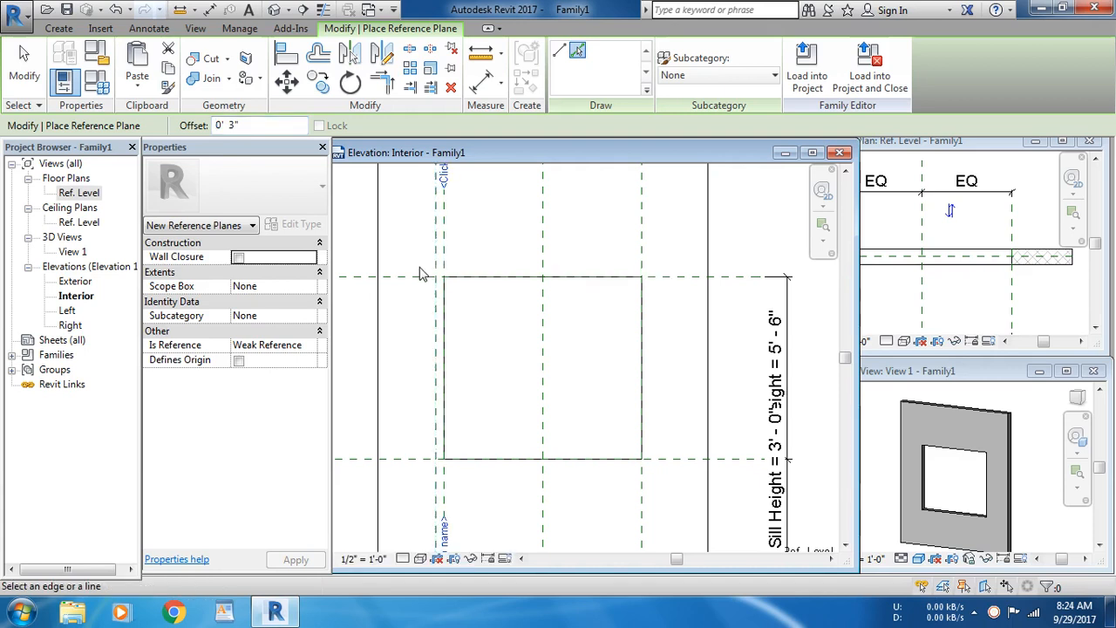
left_click(418, 277)
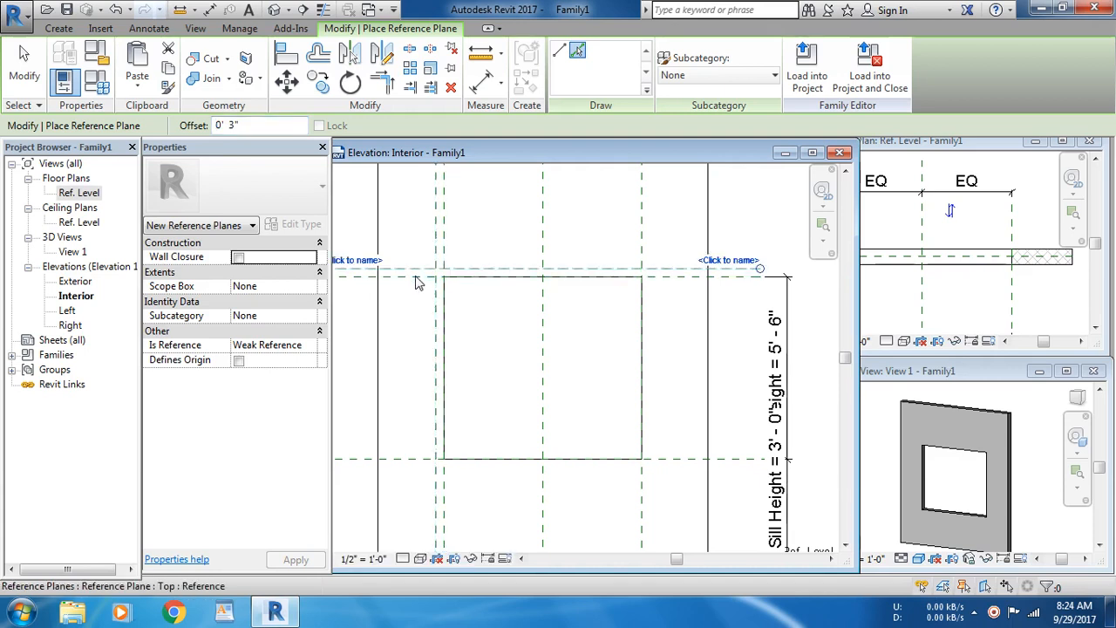
left_click(427, 462)
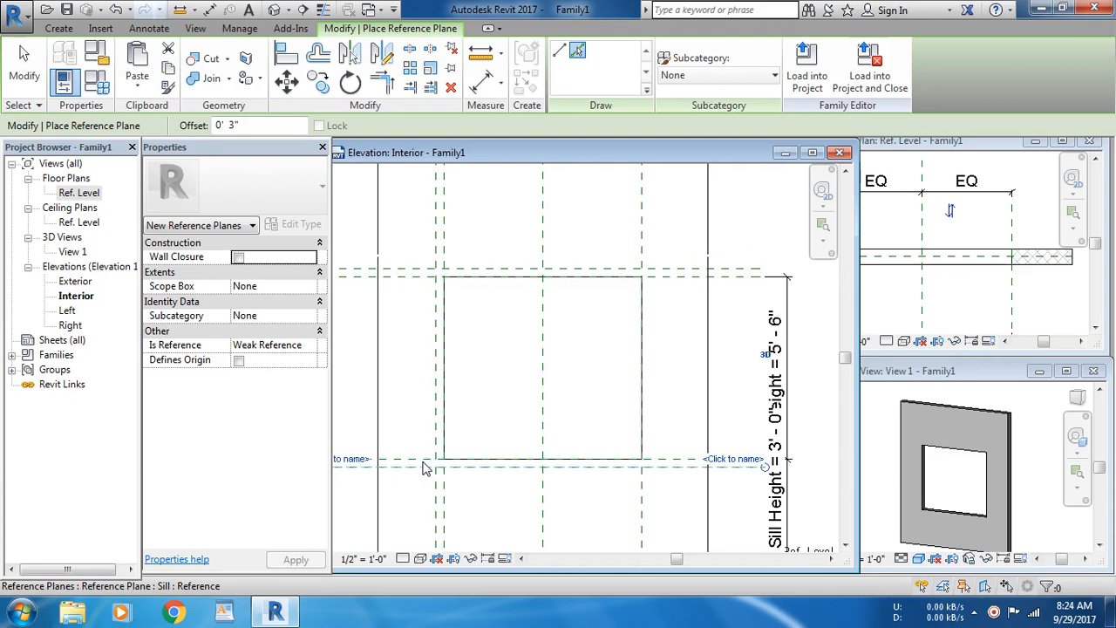
left_click(644, 229)
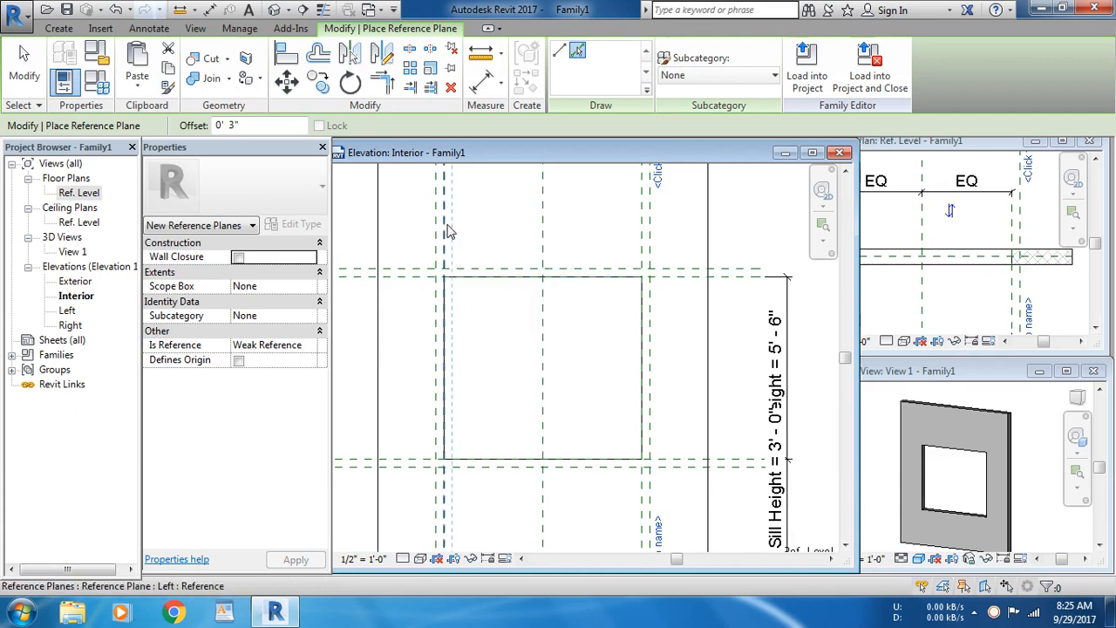
Add reference planes offset 3" inward from the opening's left, top, right and sill edges.
left_click(447, 231)
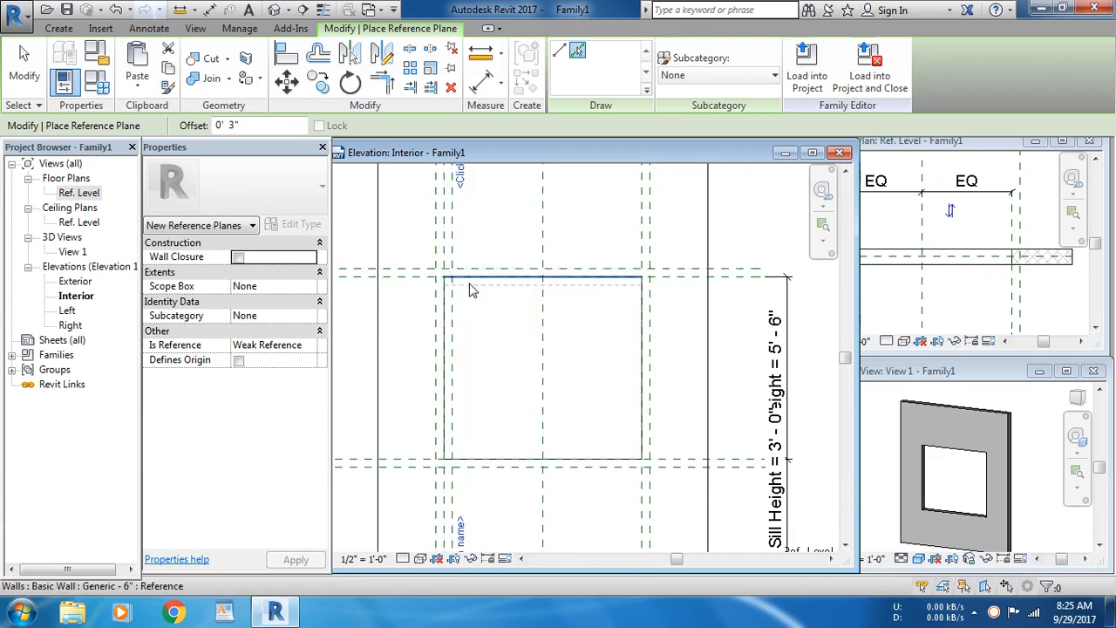
left_click(416, 280)
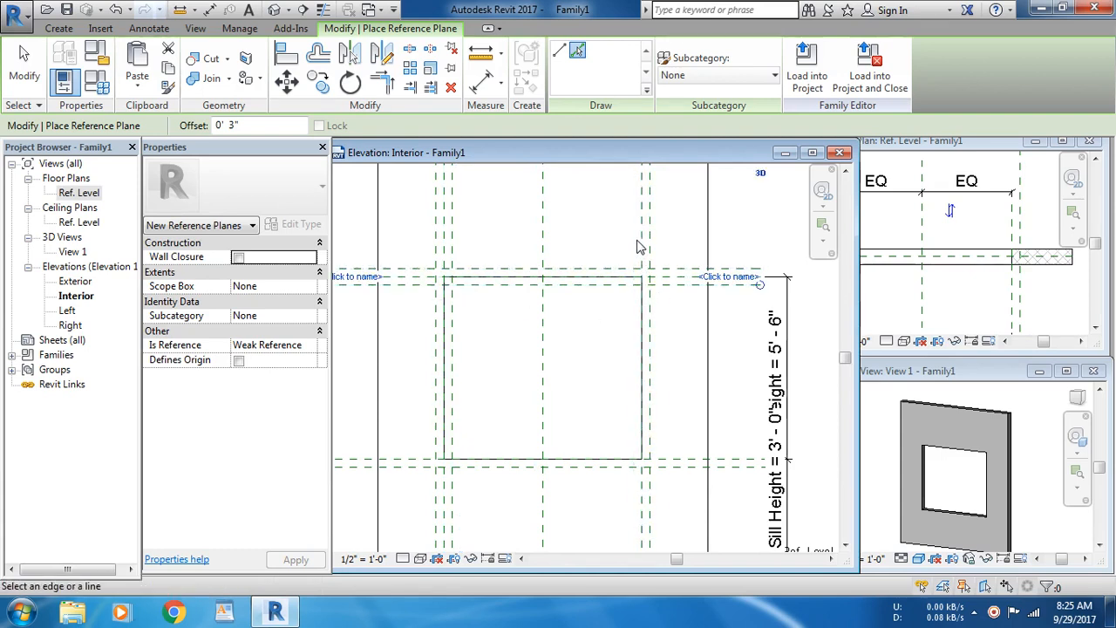
left_click(642, 383)
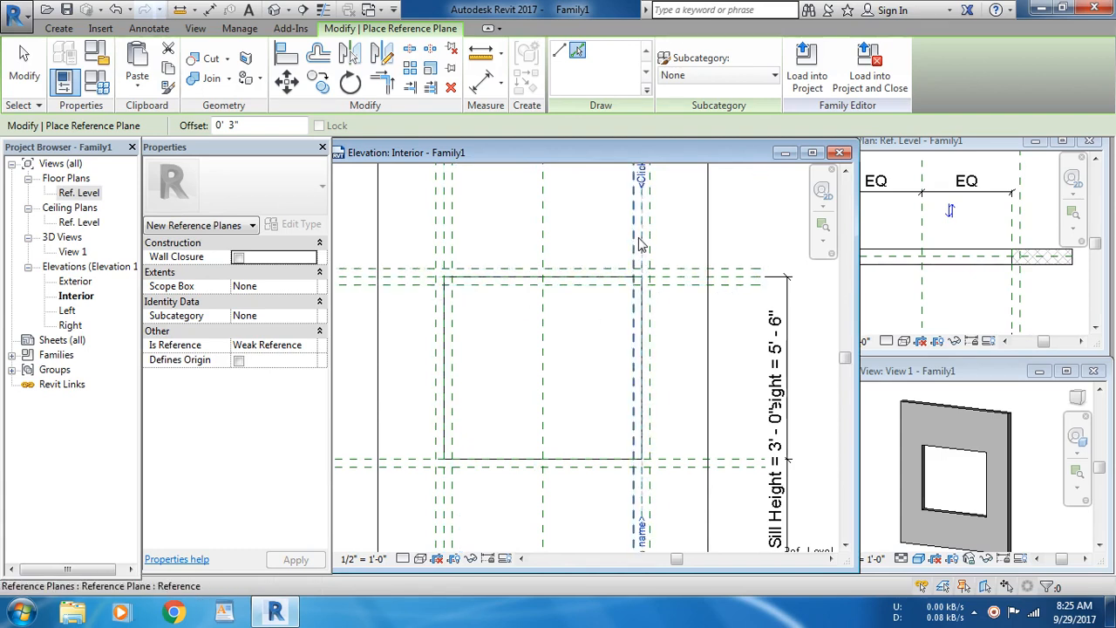
left_click(607, 457)
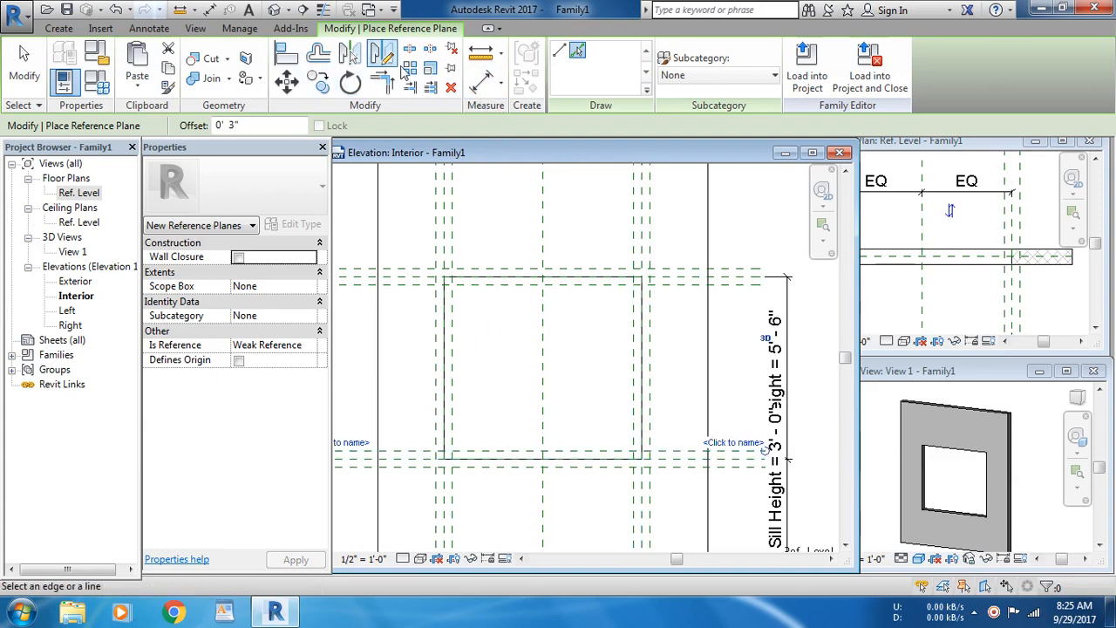
Draw two vertical reference planes through the opening, about 2' 0" from the inner left plane and 1' 6" from the inner right plane.
left_click(559, 53)
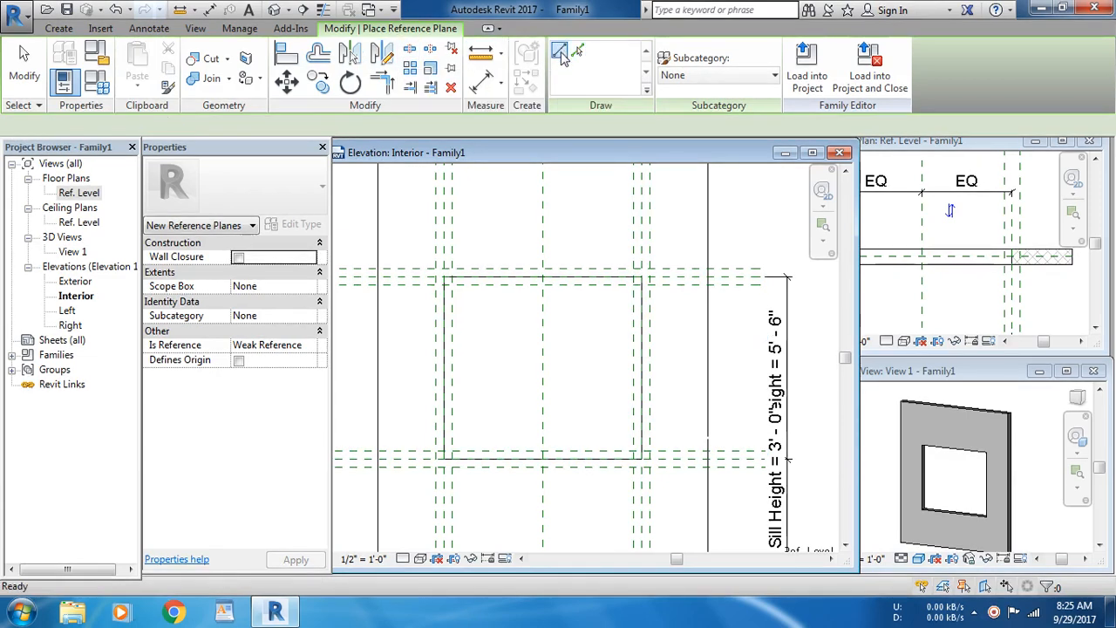
left_click(510, 225)
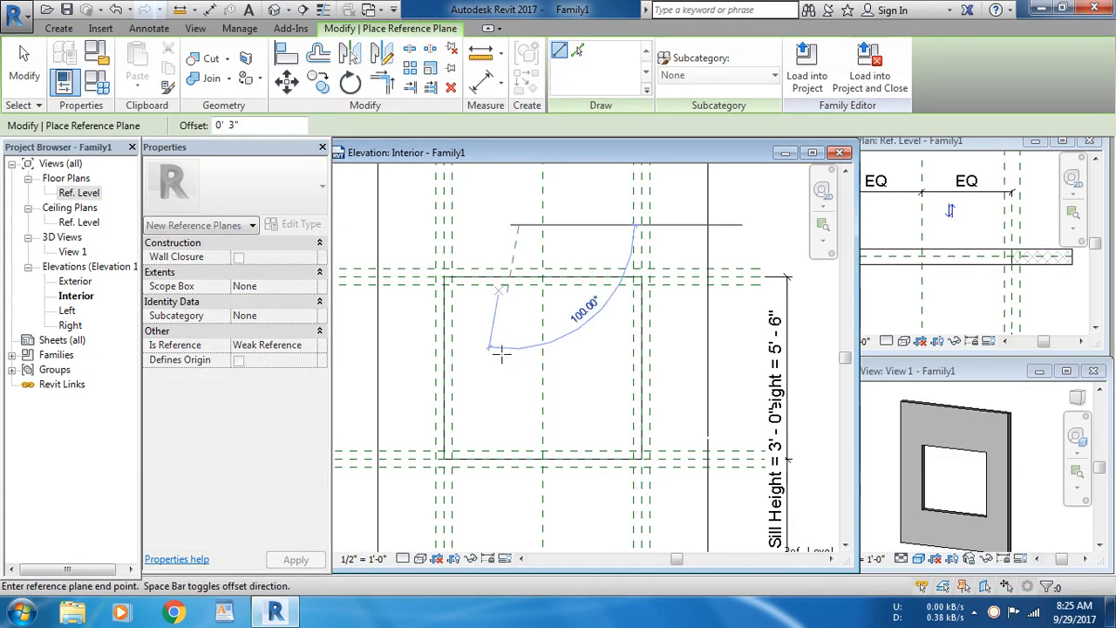
left_click(513, 502)
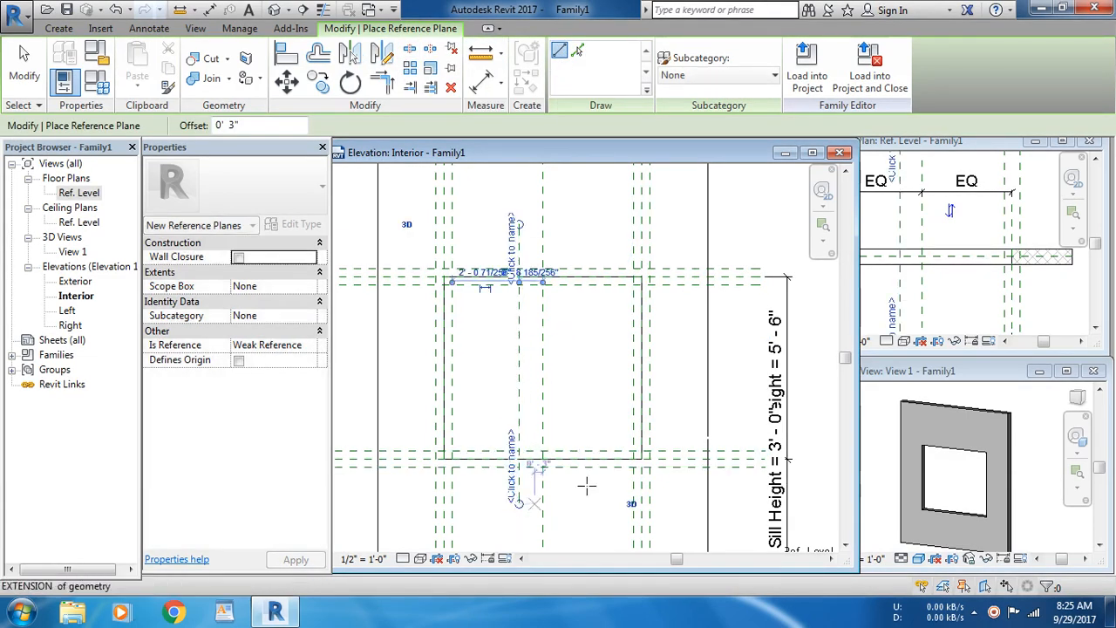
left_click(577, 225)
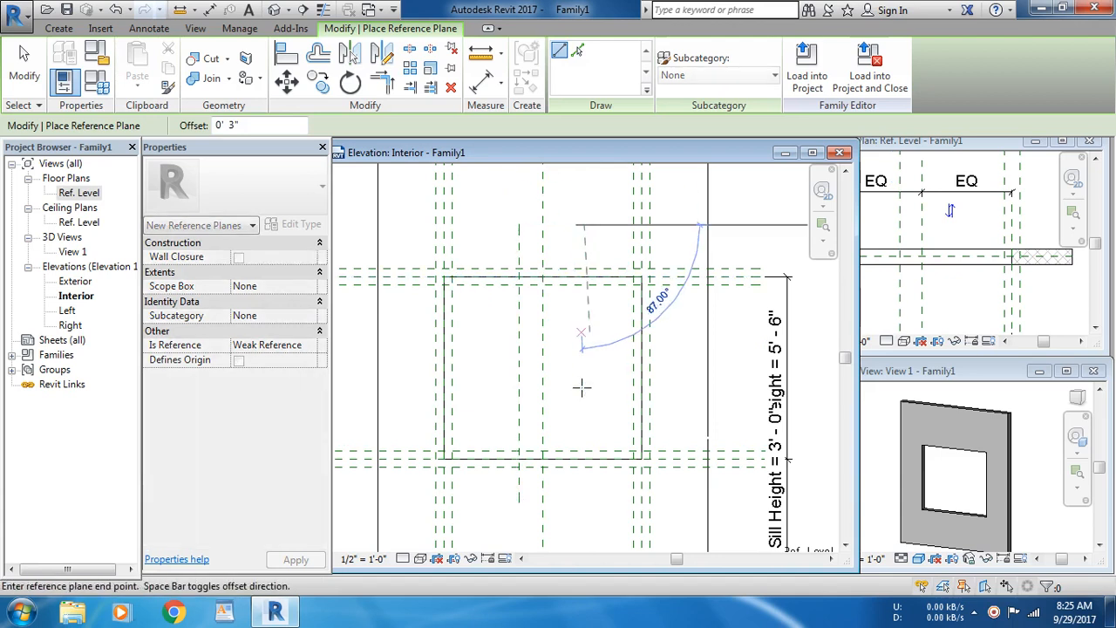
left_click(575, 501)
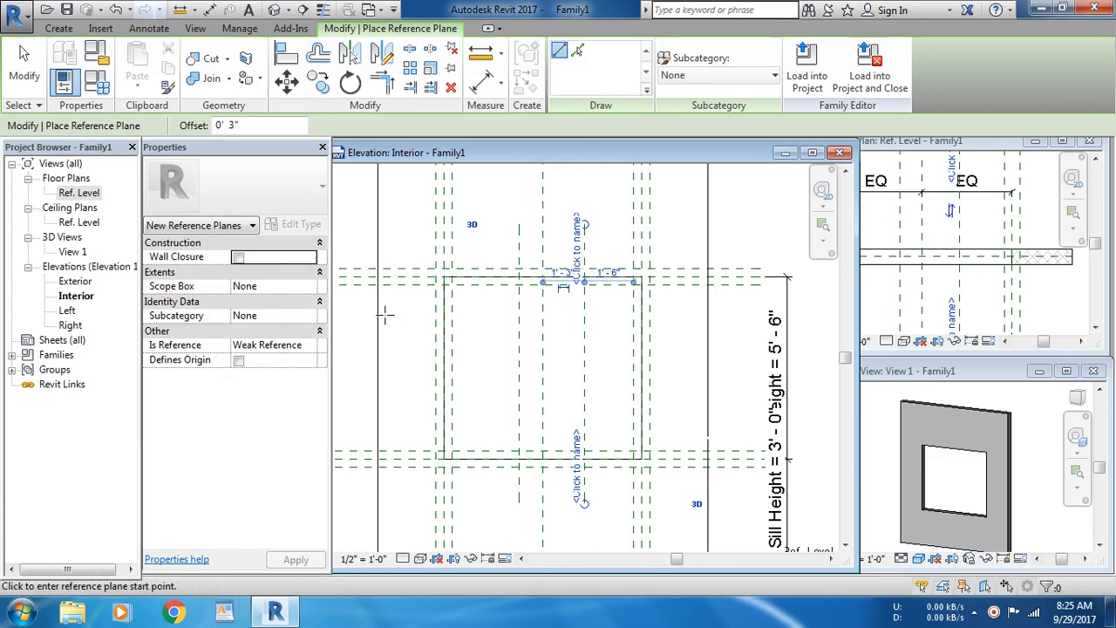
Add a horizontal reference plane offset 1' 0" below the inner top plane, and another offset 3" below that one using Pick Lines.
left_click(578, 50)
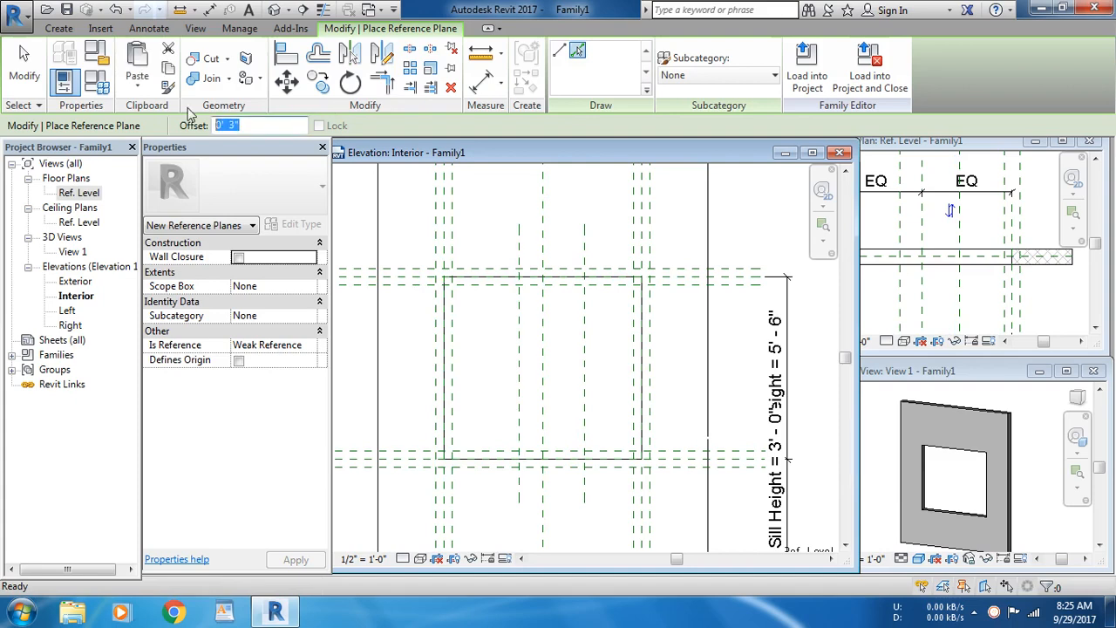
type("1")
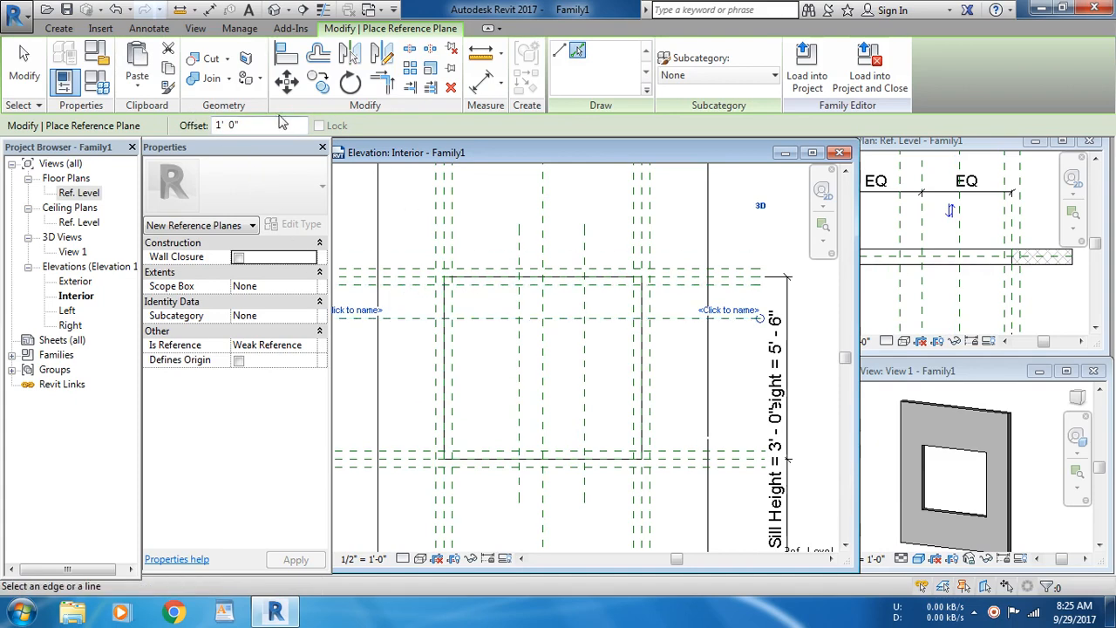
left_click(244, 124)
type("3")
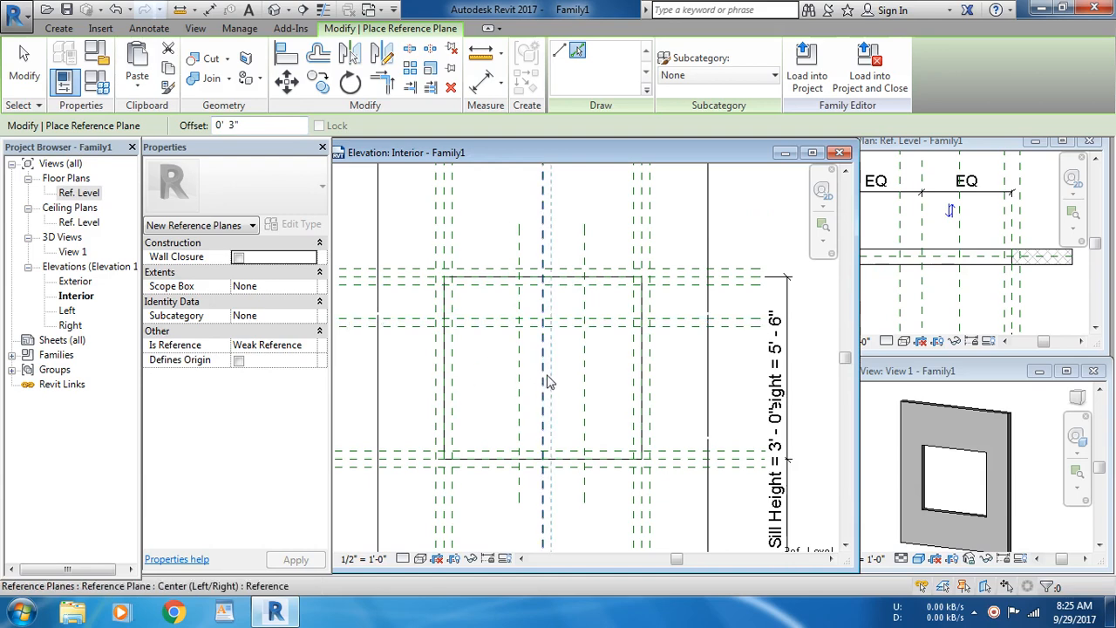
Space the two drawn vertical planes equally between the inner side planes with an aligned EQ dimension, and delete that dimension.
scroll(548, 376, "up", 1)
left_click(480, 80)
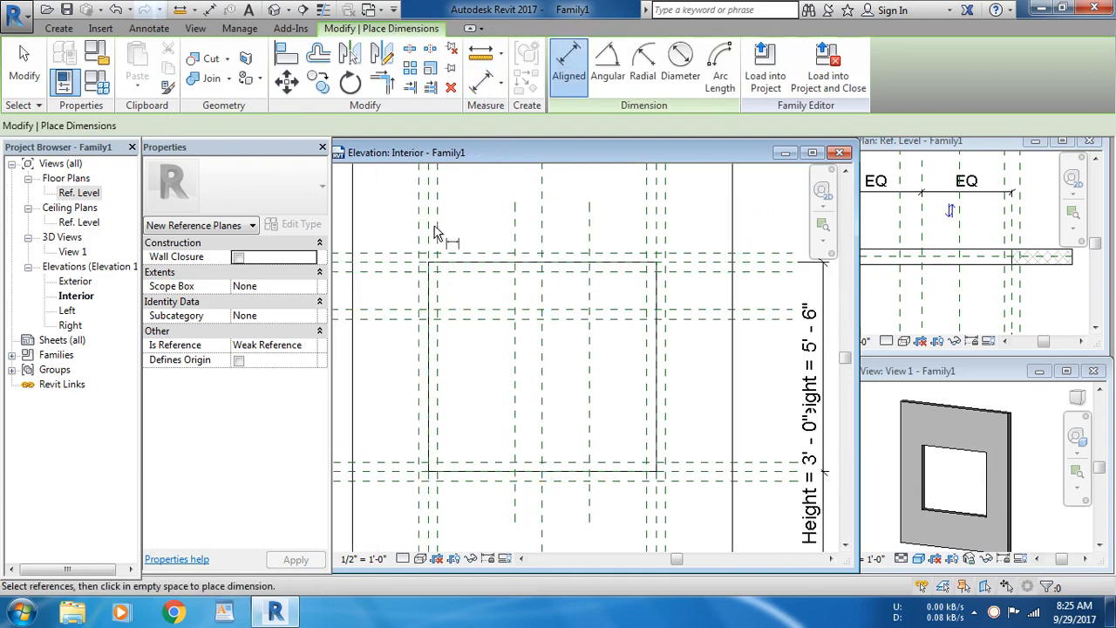
left_click(516, 231)
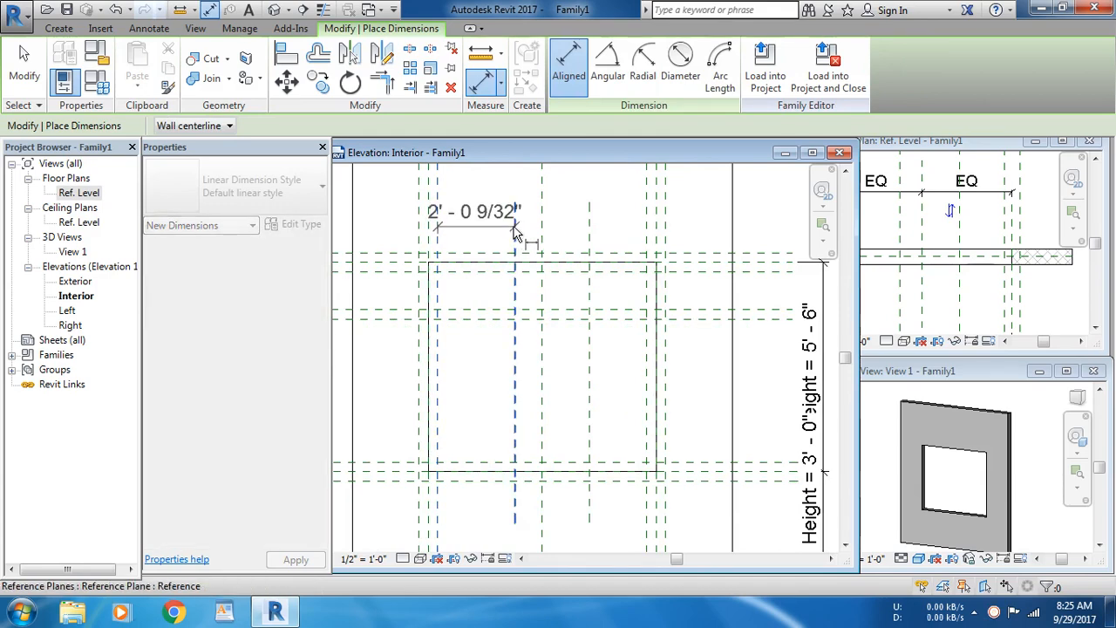
left_click(591, 234)
left_click(647, 235)
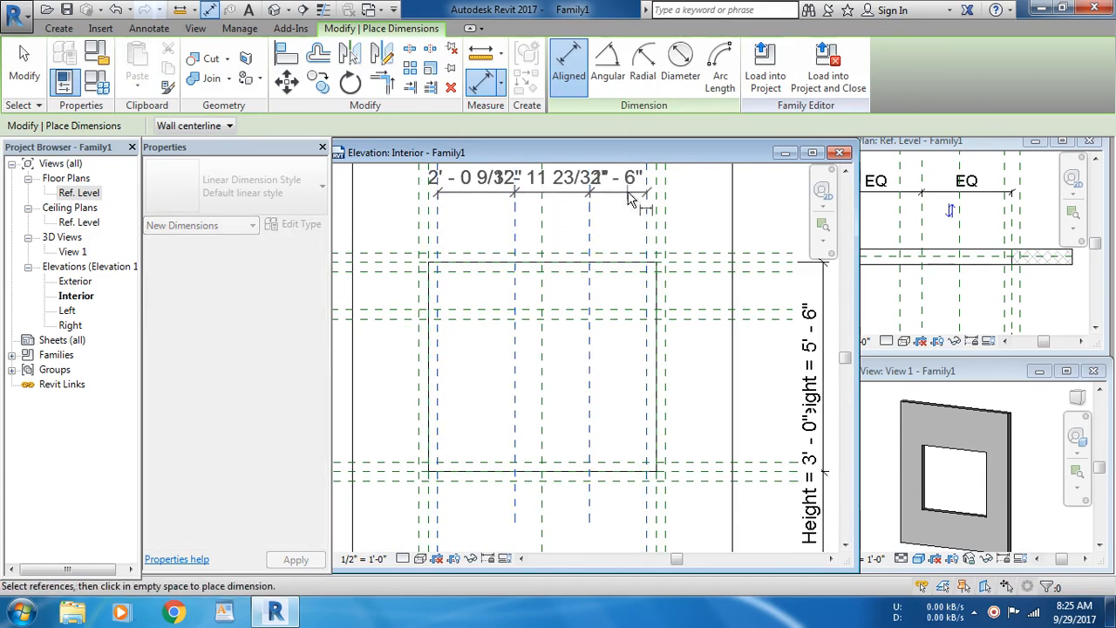
left_click(640, 199)
middle_click_drag(567, 224, 580, 290)
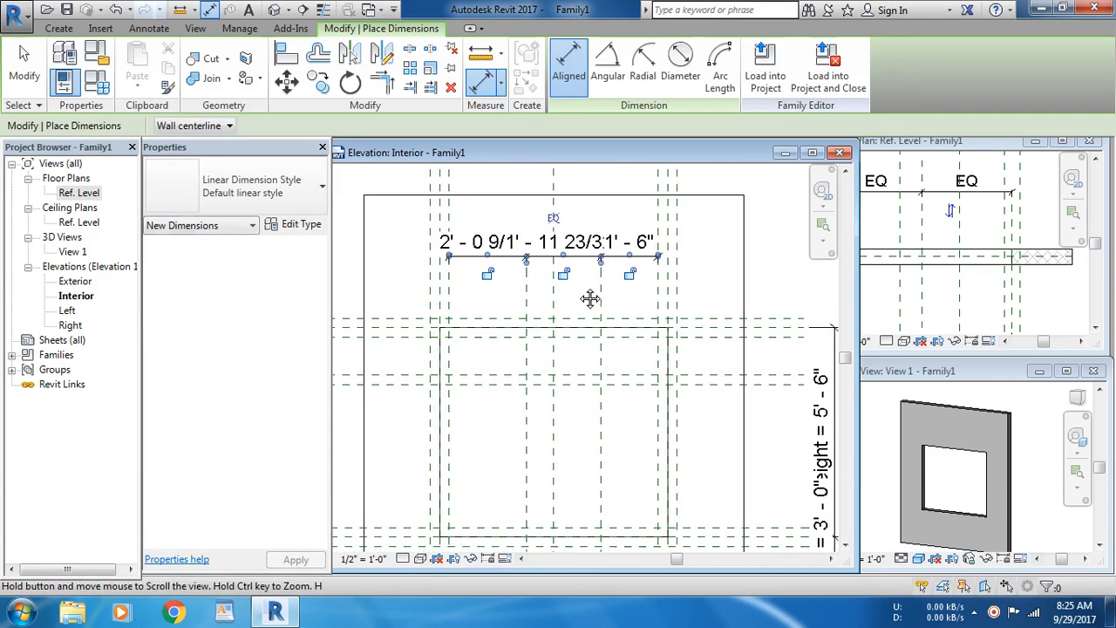
left_click(555, 219)
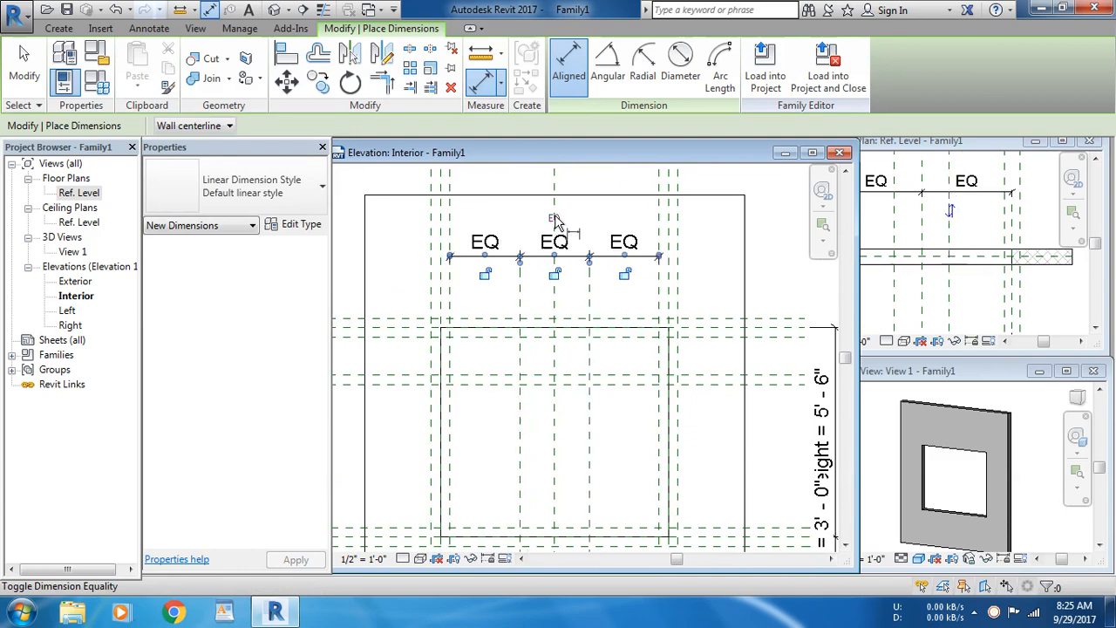
key("Escape")
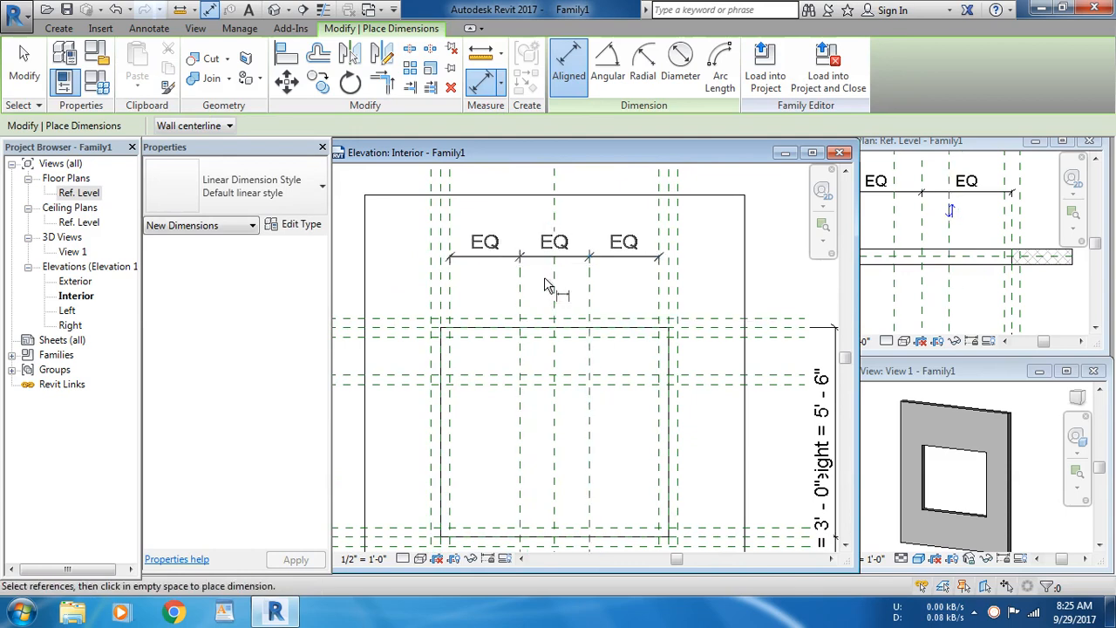
key("Escape")
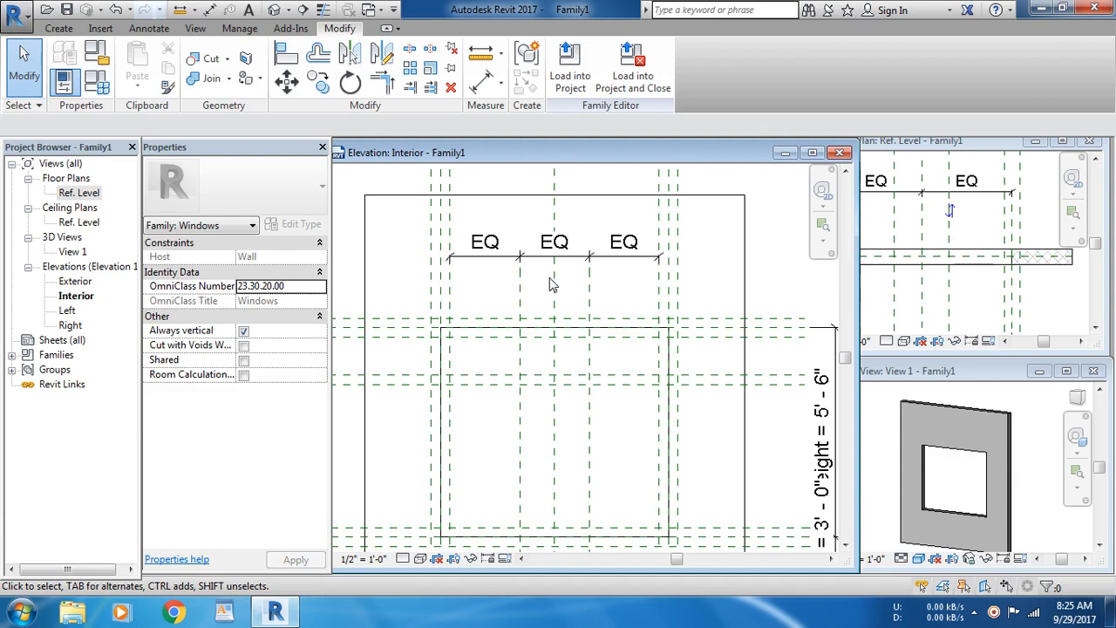
left_click(577, 257)
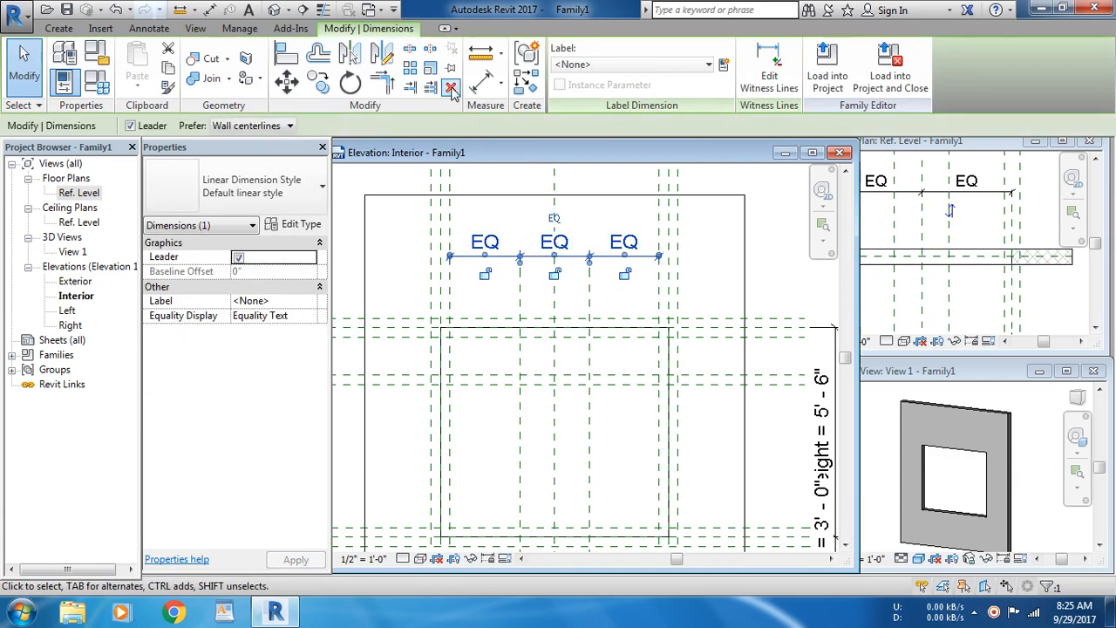
left_click(450, 88)
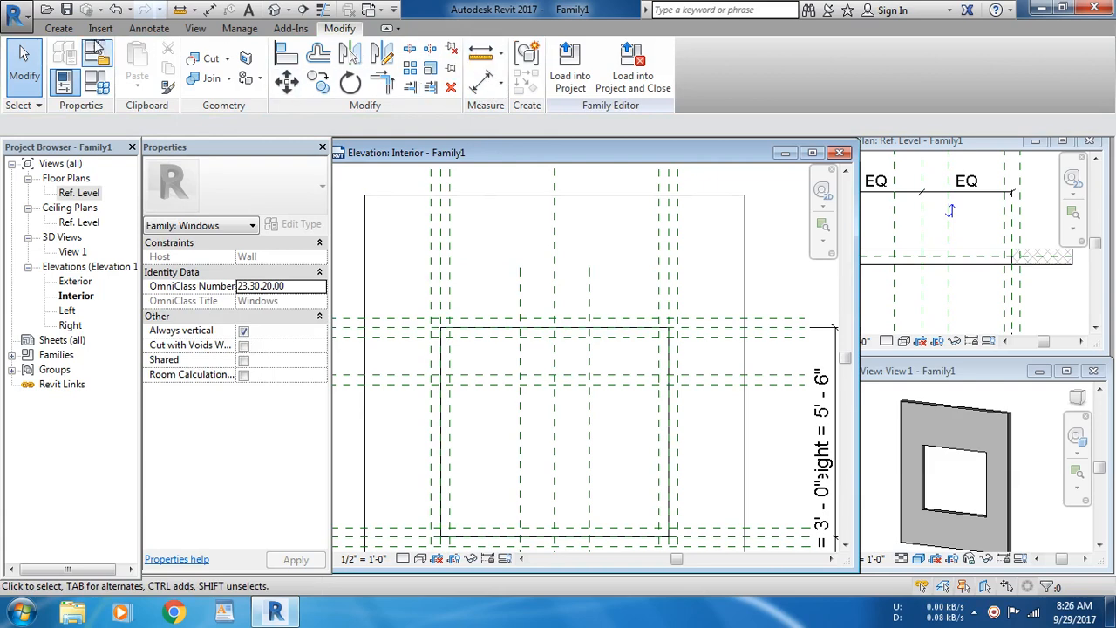
Add reference planes offset 1.5" to both sides of each of the two intermediate vertical planes using Pick Lines.
left_click(63, 29)
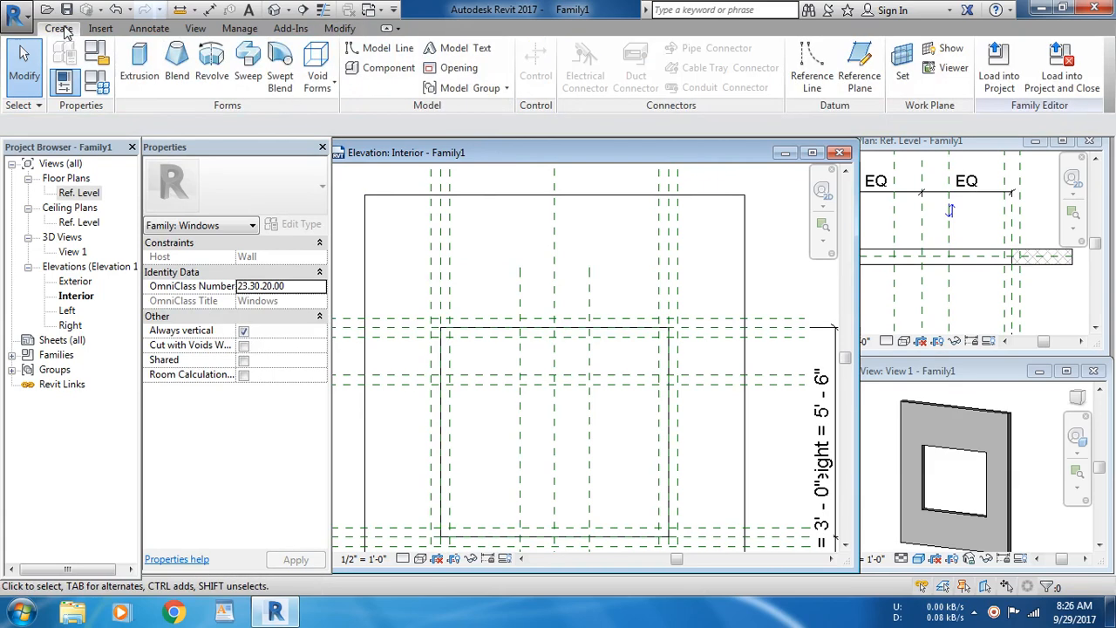
left_click(860, 59)
left_click(577, 50)
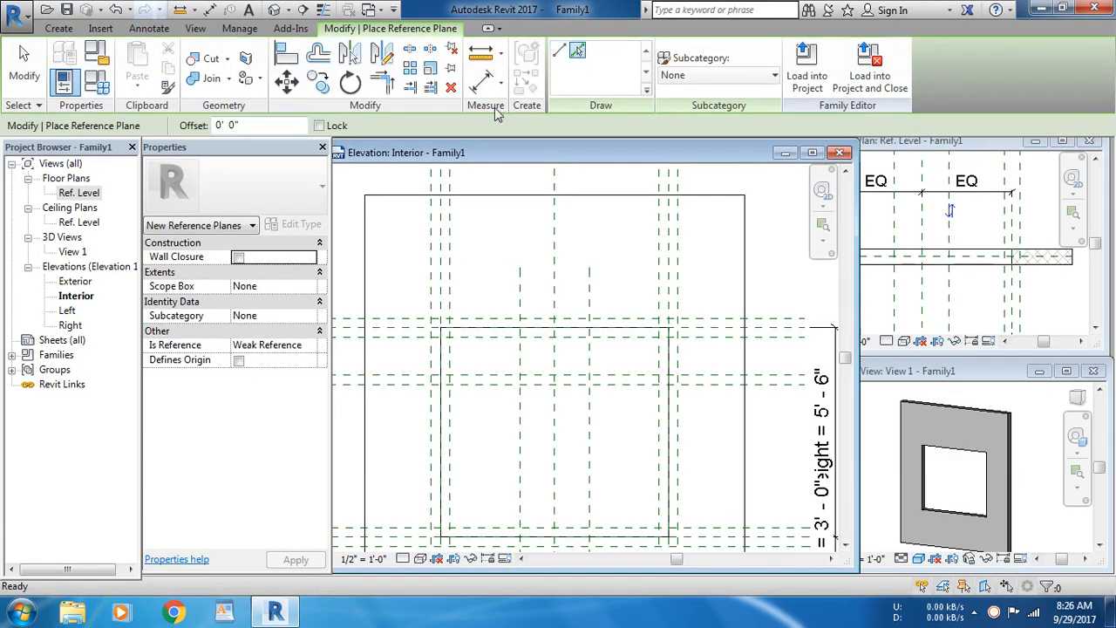
left_click_drag(270, 124, 221, 127)
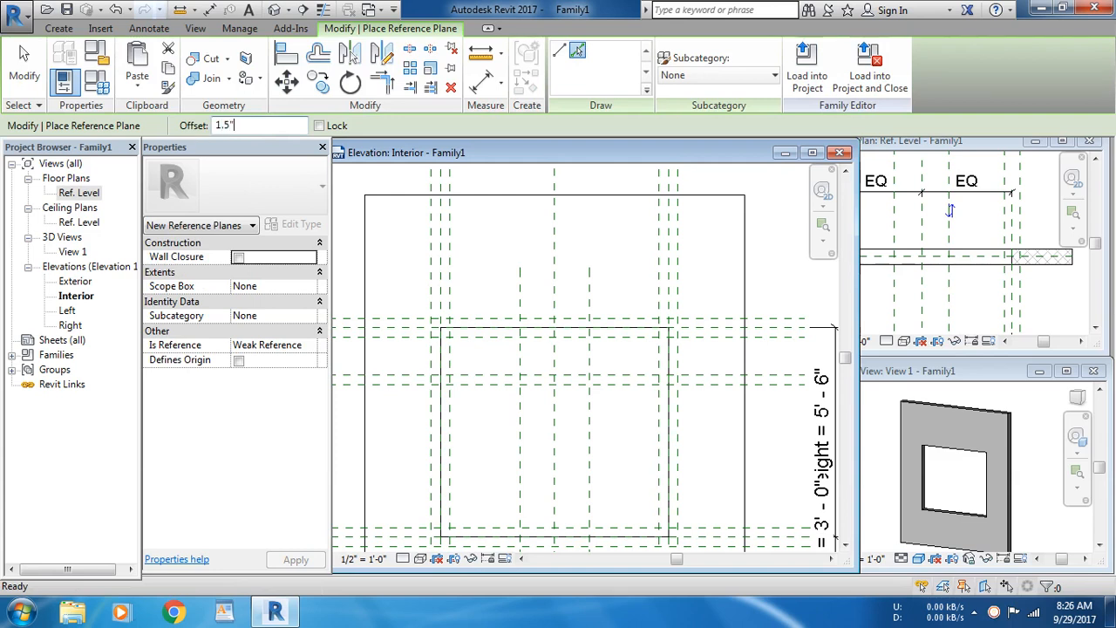
left_click(520, 361)
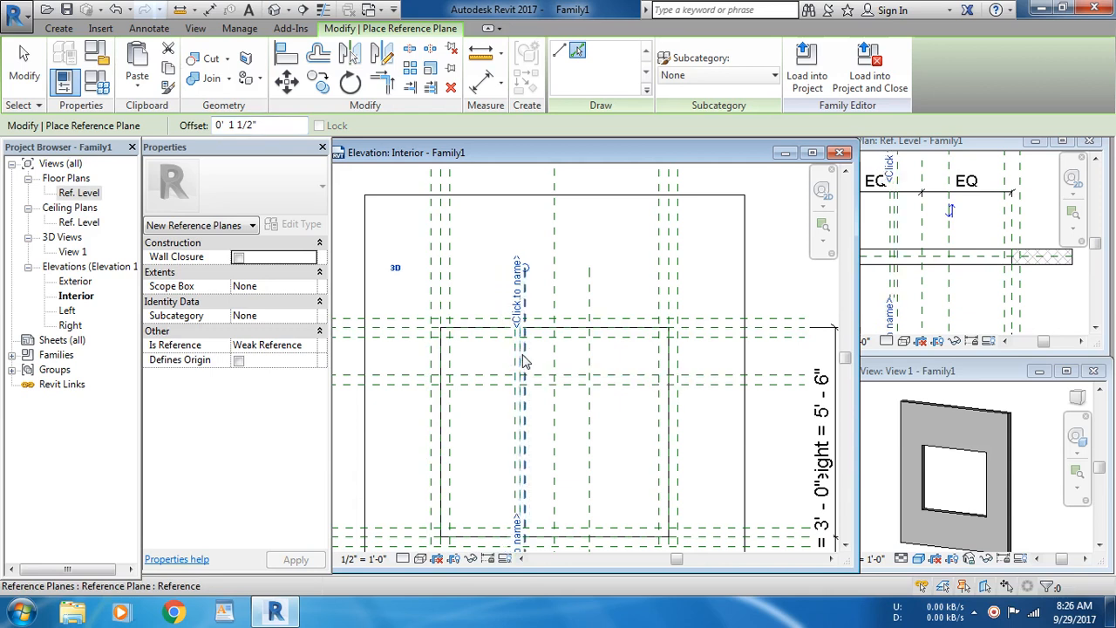
left_click(588, 357)
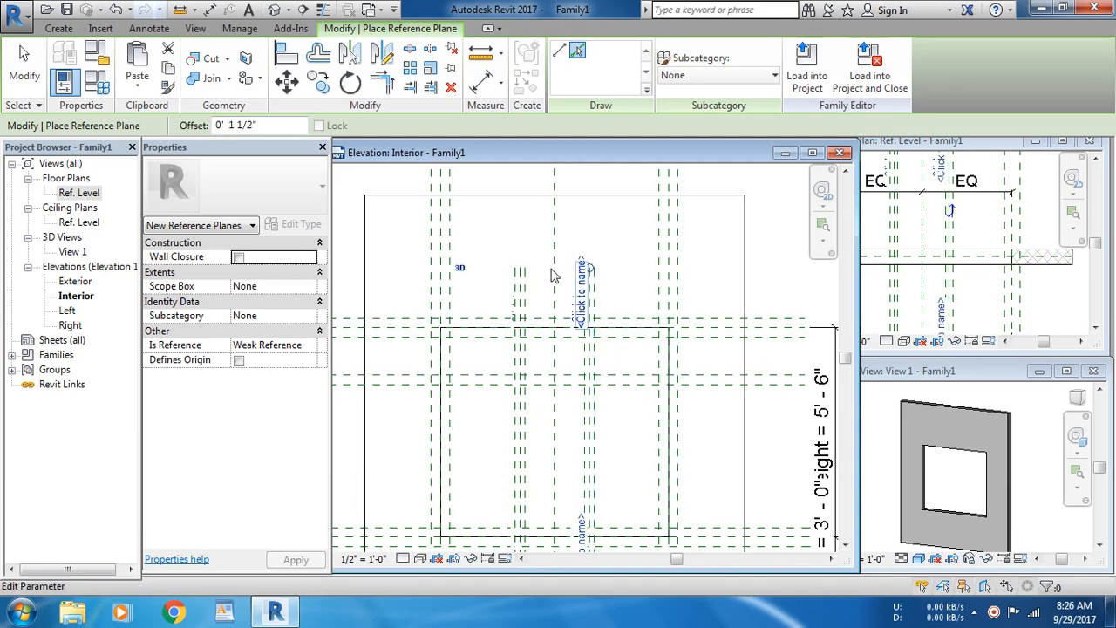
Delete the middle reference plane from each of the two groups of three intermediate vertical planes.
left_click(450, 88)
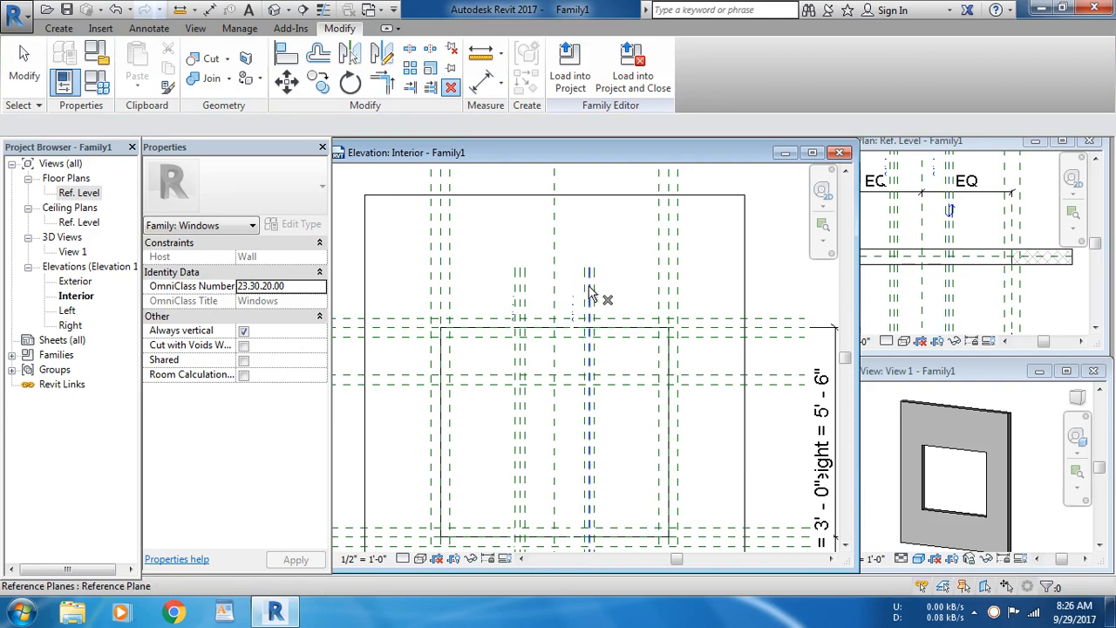
key("Escape")
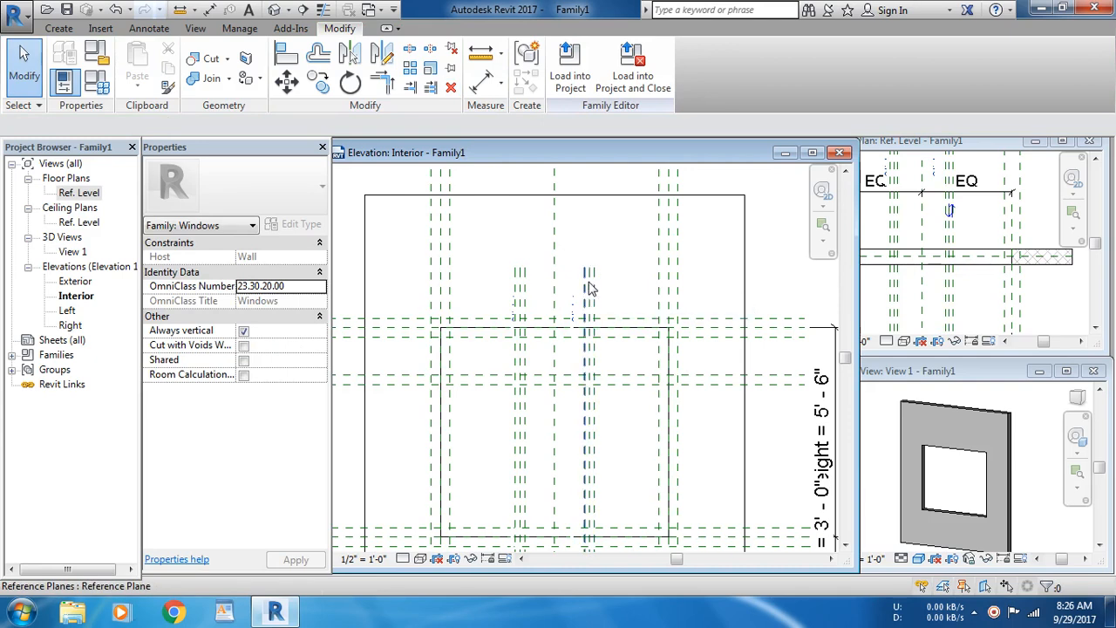
scroll(590, 301, "up", 3)
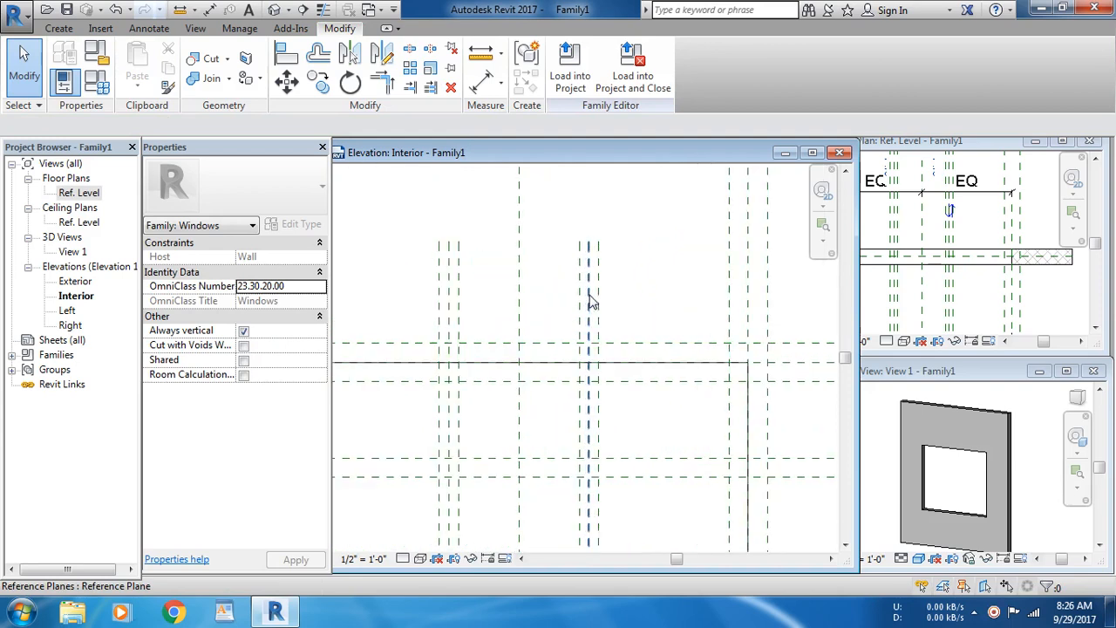
left_click(589, 301)
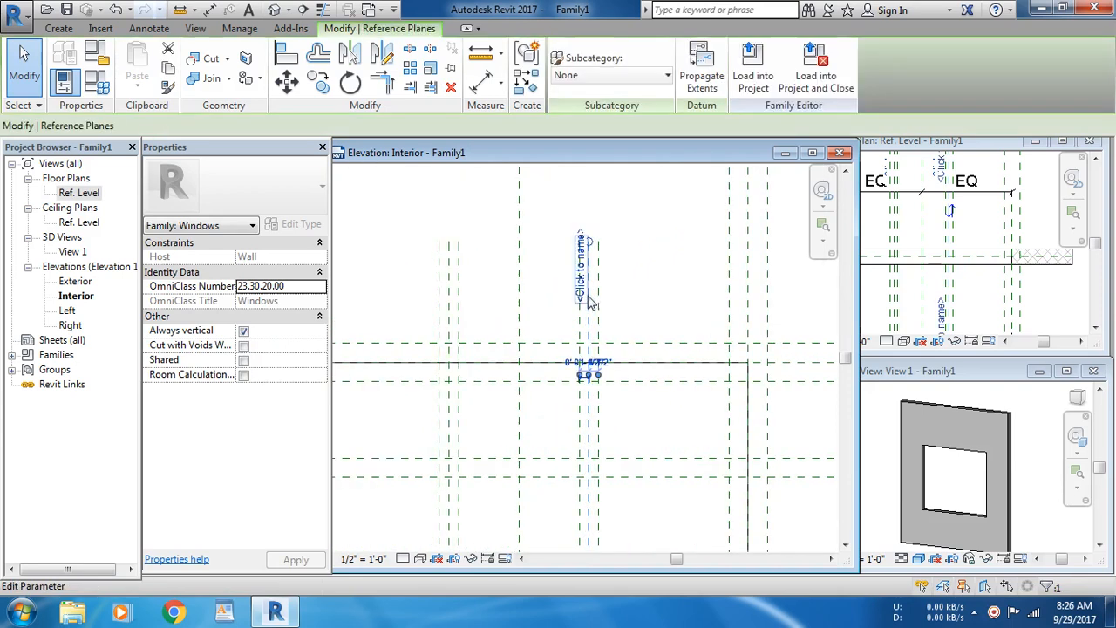
left_click(451, 293, "ctrl")
left_click(451, 87)
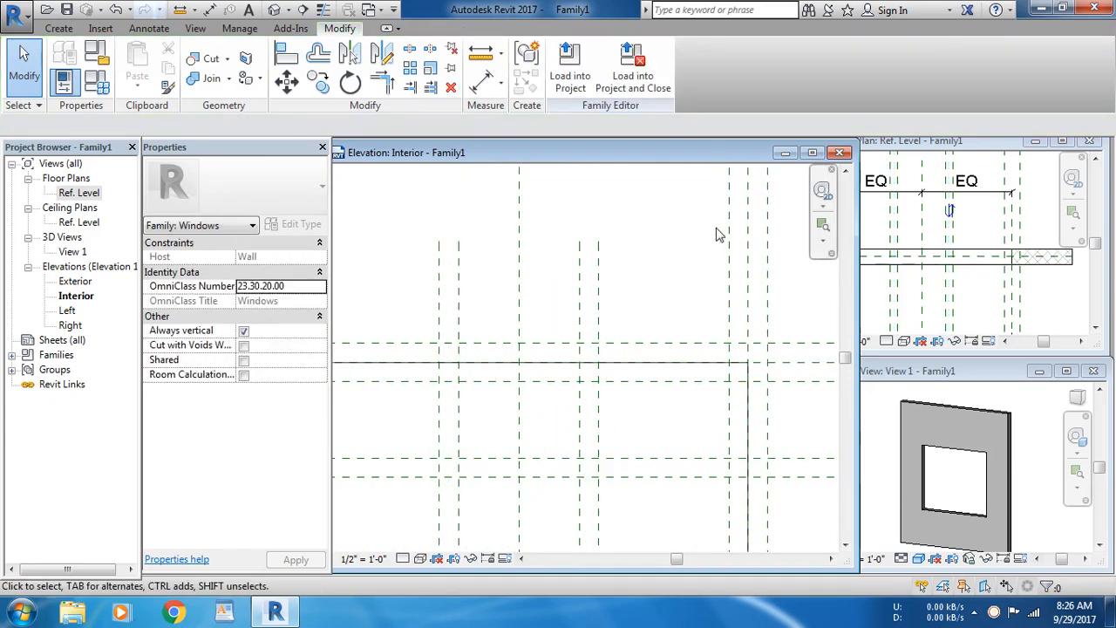
Start a solid extrusion sketch in the Interior elevation for the window frame.
scroll(588, 232, "down", 3)
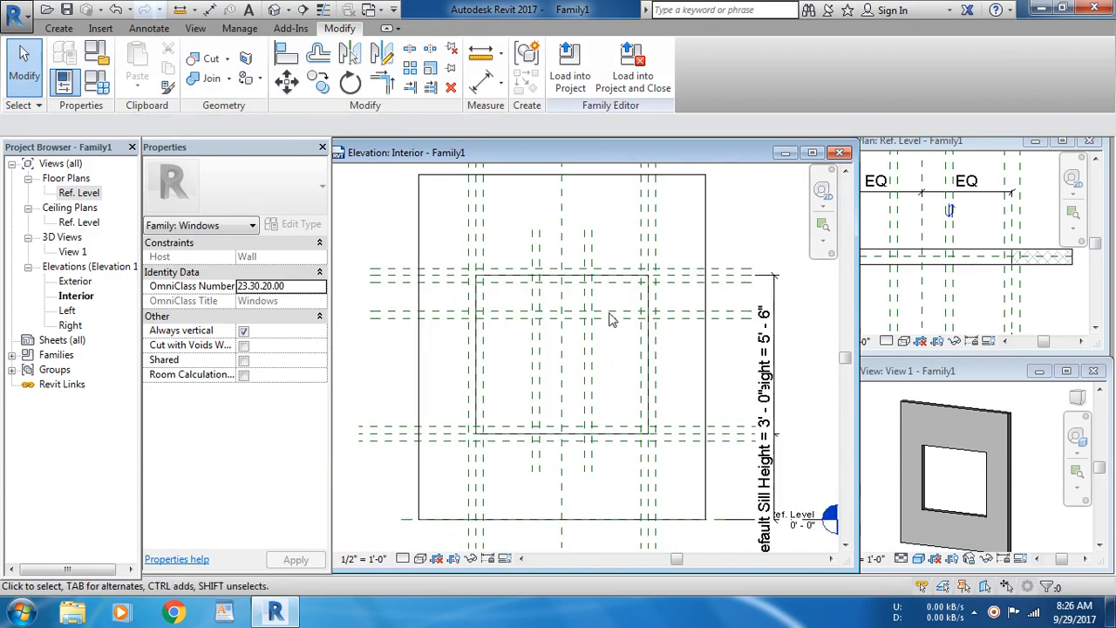
middle_click_drag(620, 376, 626, 354)
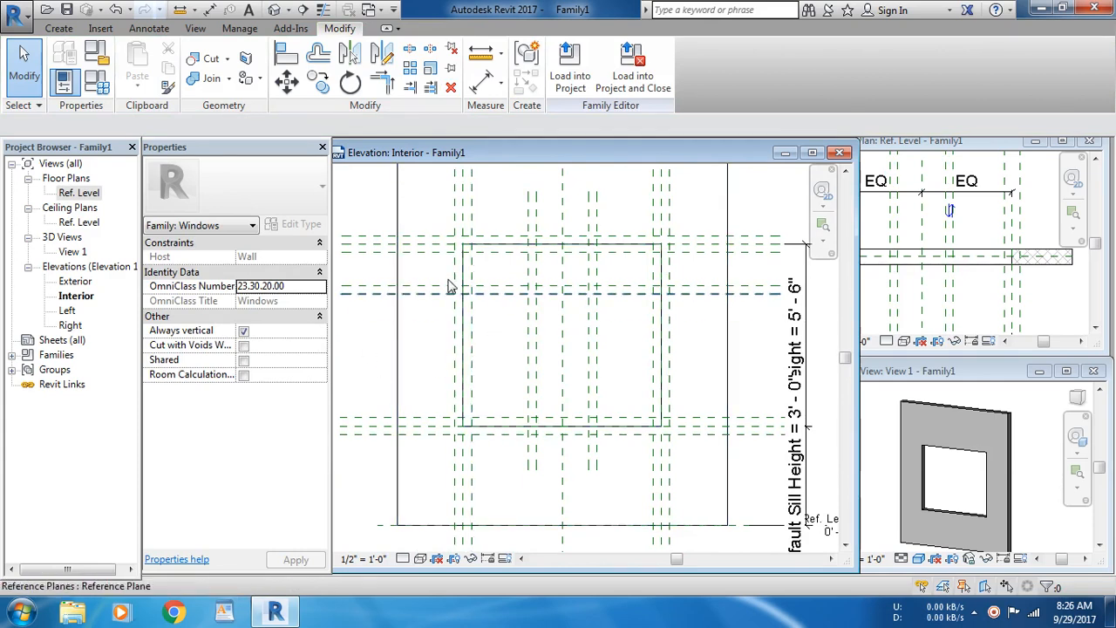
left_click(57, 29)
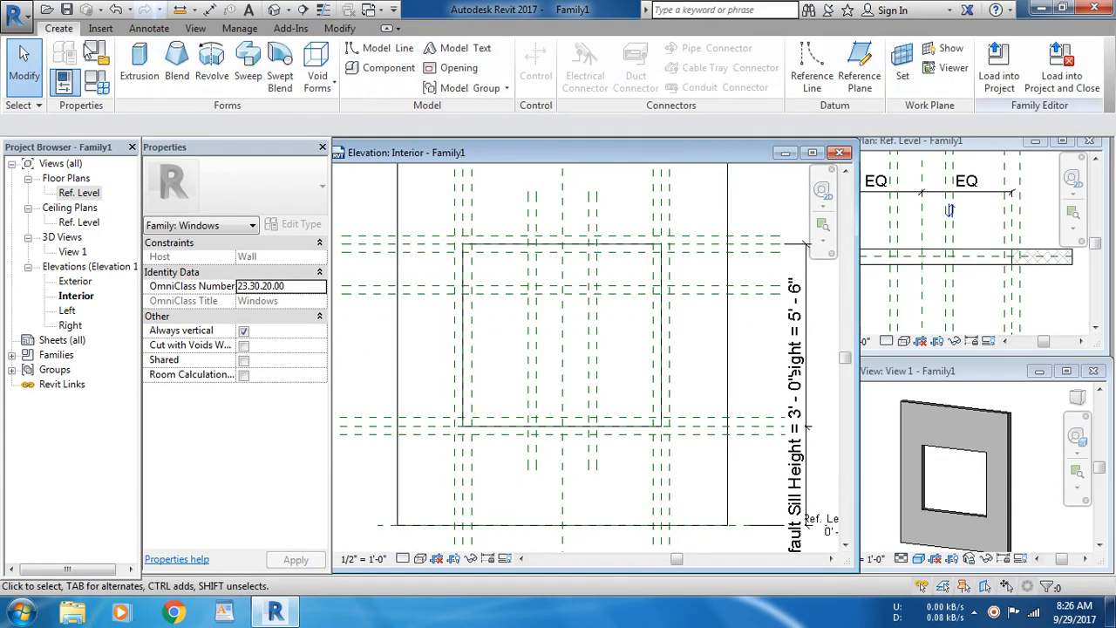
left_click(142, 63)
key("l")
key("i")
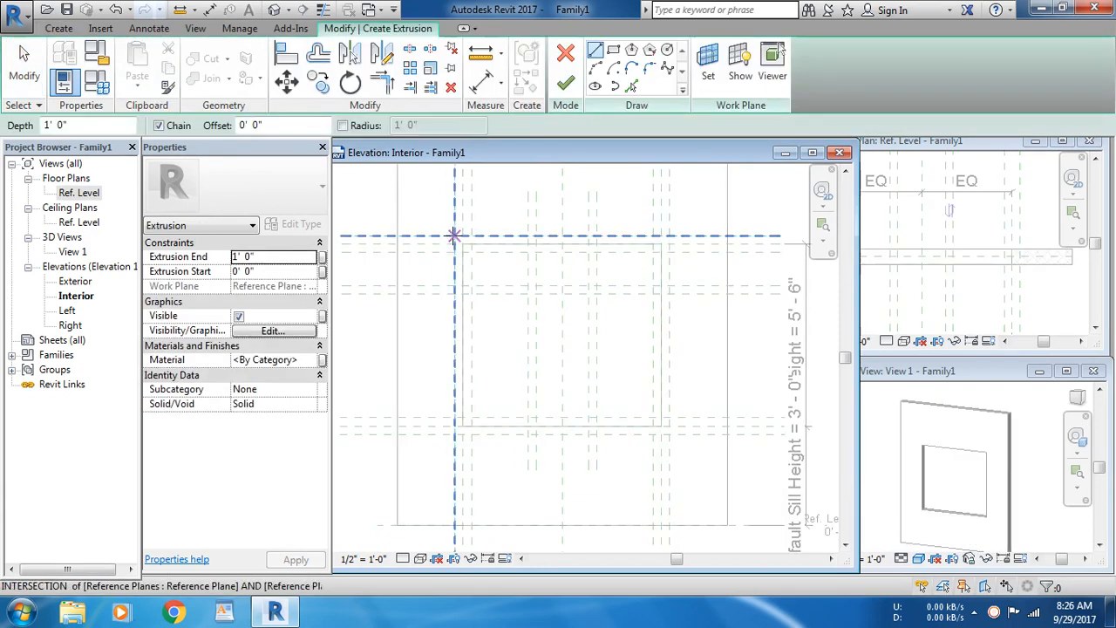
left_click(455, 235)
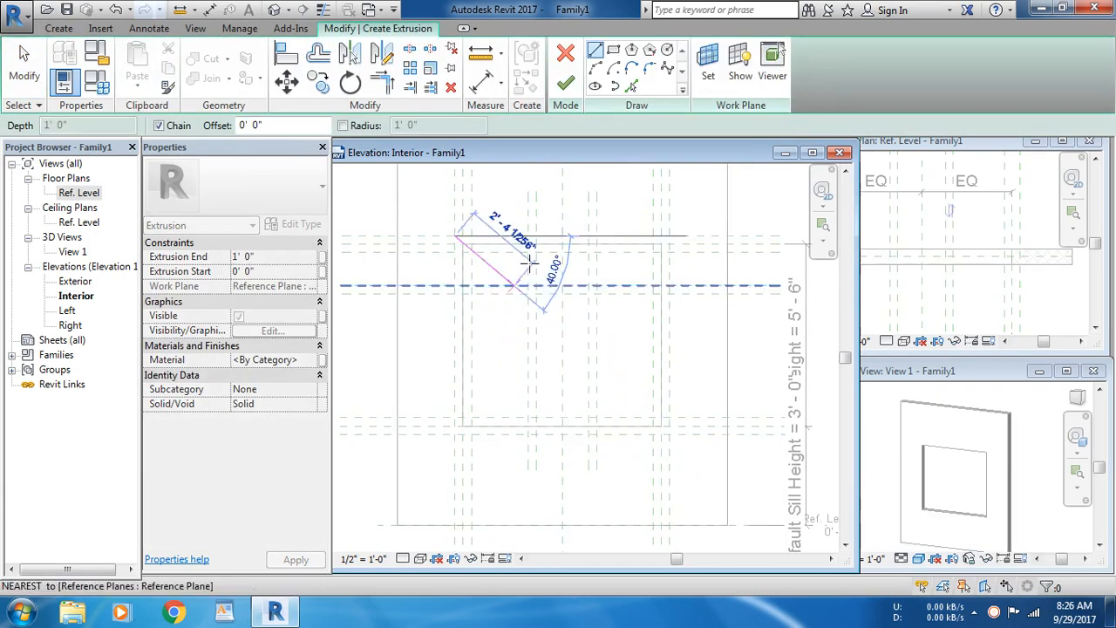
key("Escape")
Sketch the extrusion's outer 6' 6" by 6' 0" rectangle between opposite corners of the outermost reference planes around the opening.
left_click(613, 50)
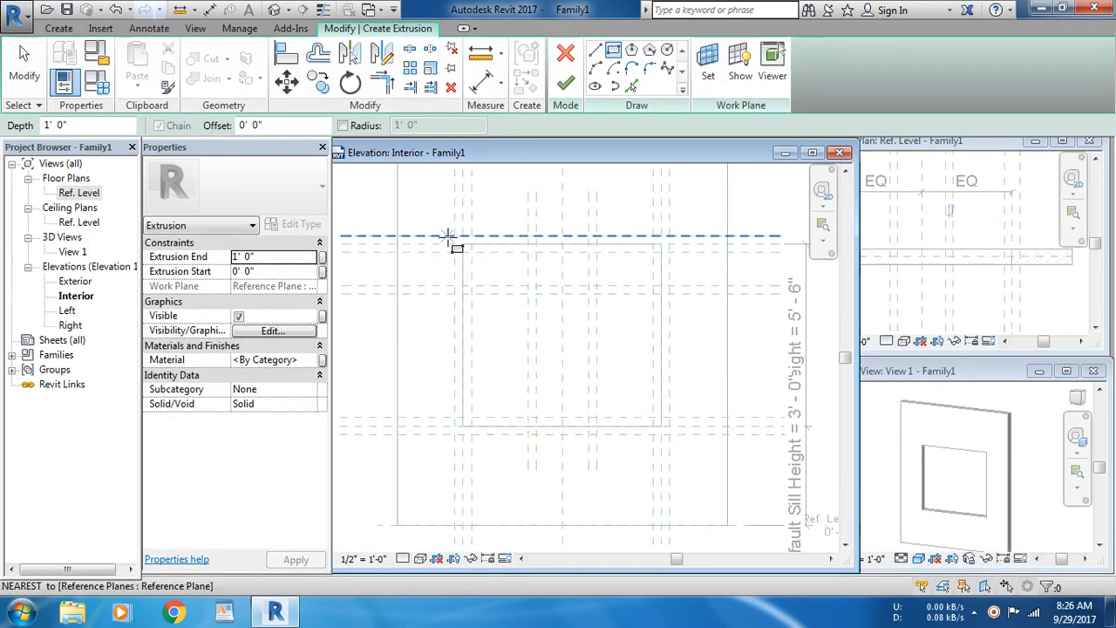
left_click(455, 237)
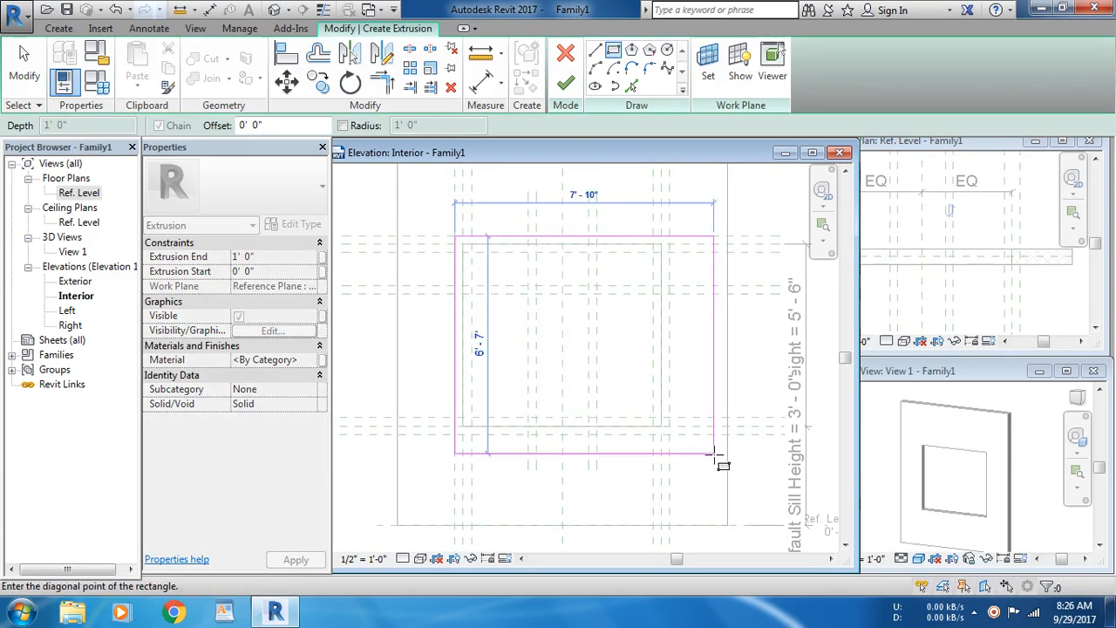
left_click(668, 433)
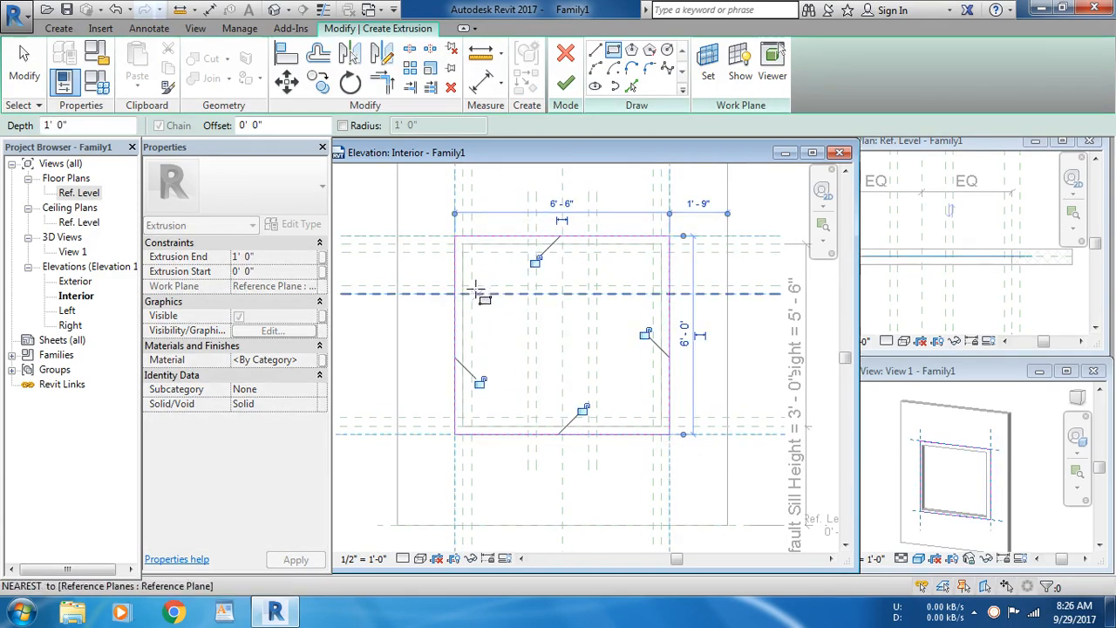
Add the frame's inner 6' 0" by 5' 6" rectangle and finish the extrusion with start -0' 3" and end -0' 6".
left_click(462, 242)
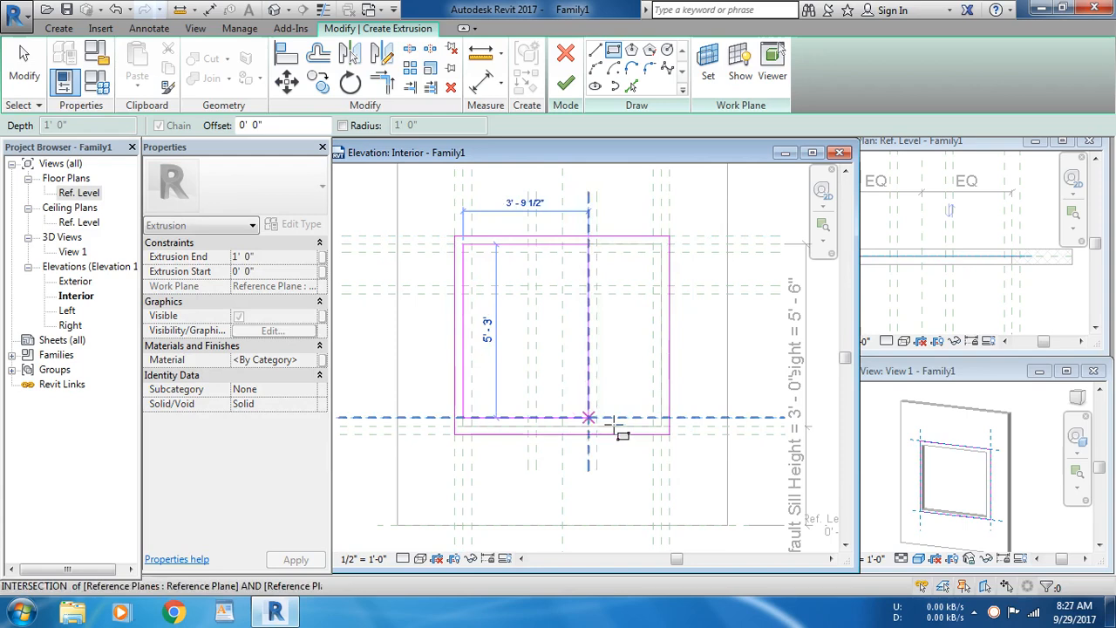
left_click(662, 428)
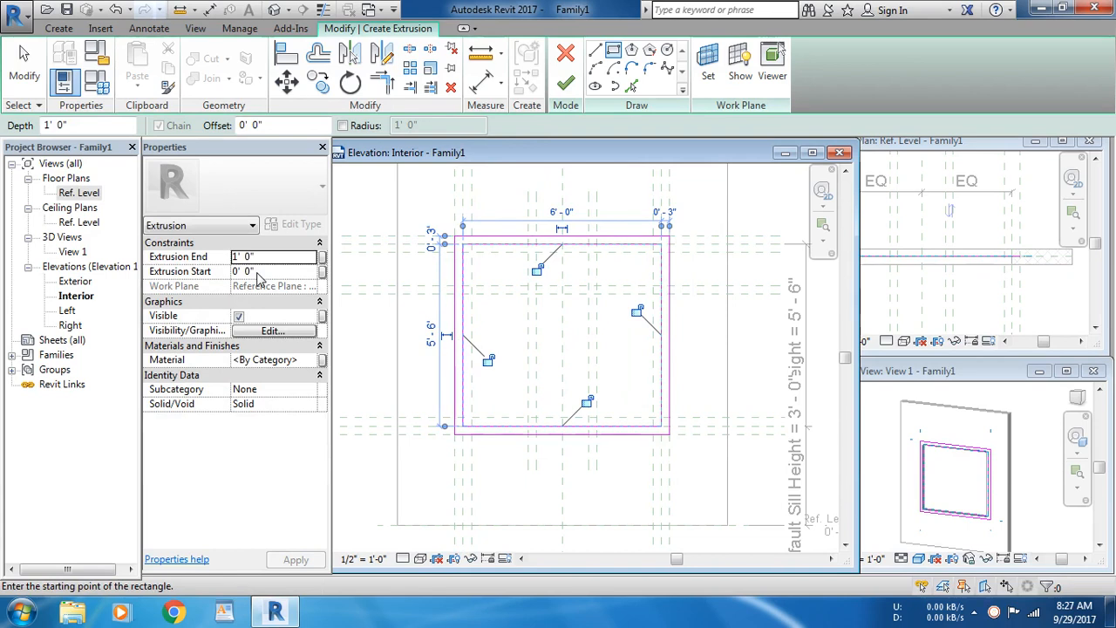
left_click(264, 272)
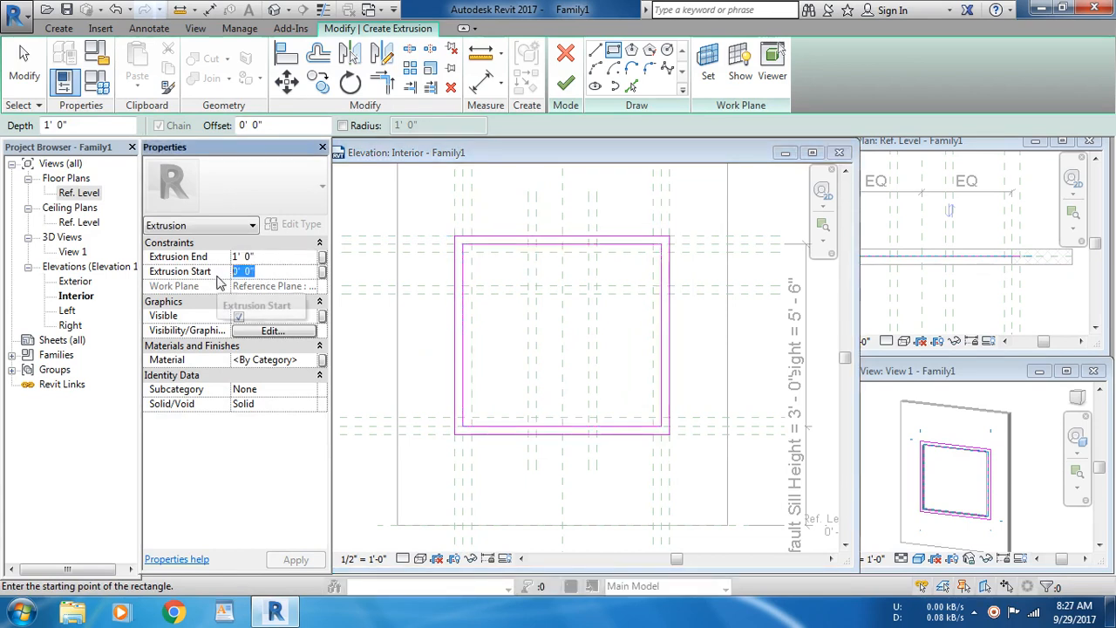
type("-3")
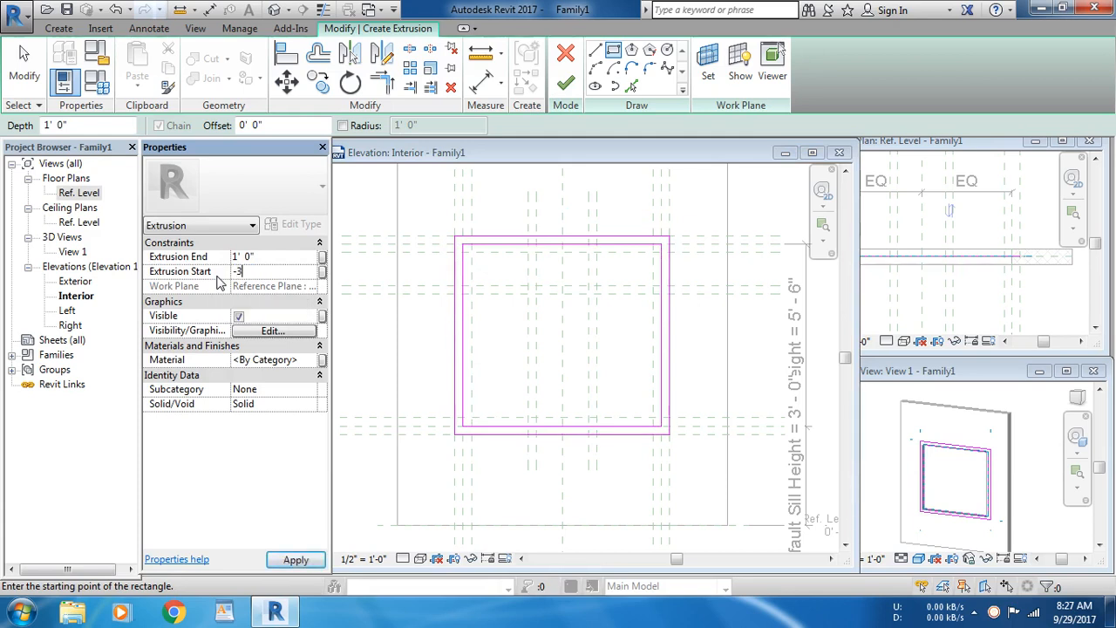
key("Return")
left_click(276, 257)
type("-\"")
key("Return")
key("Return")
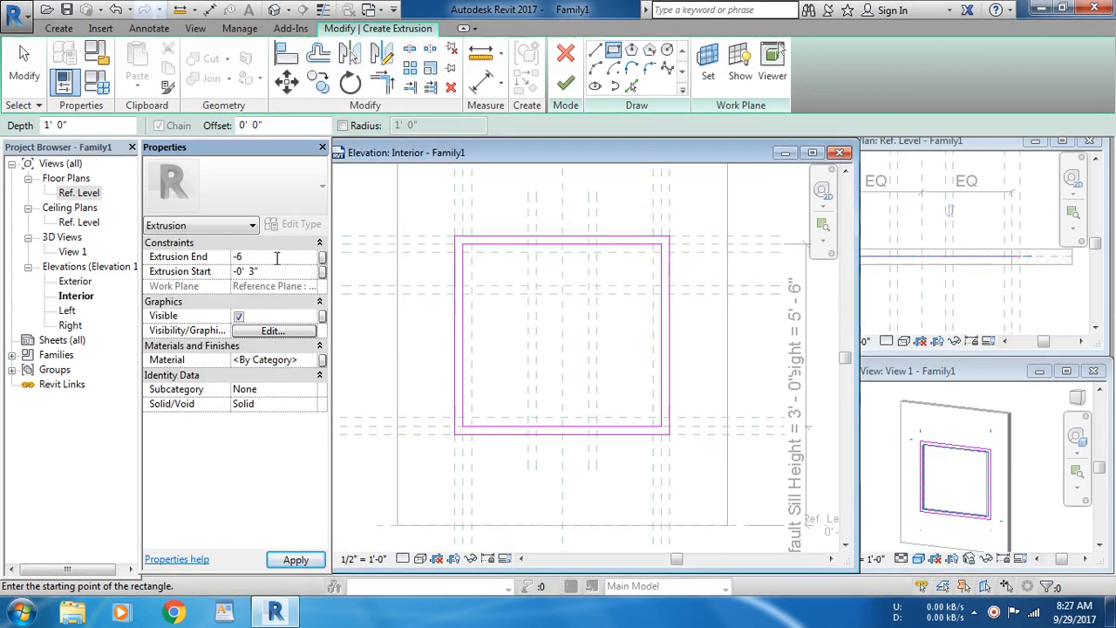
left_click(296, 559)
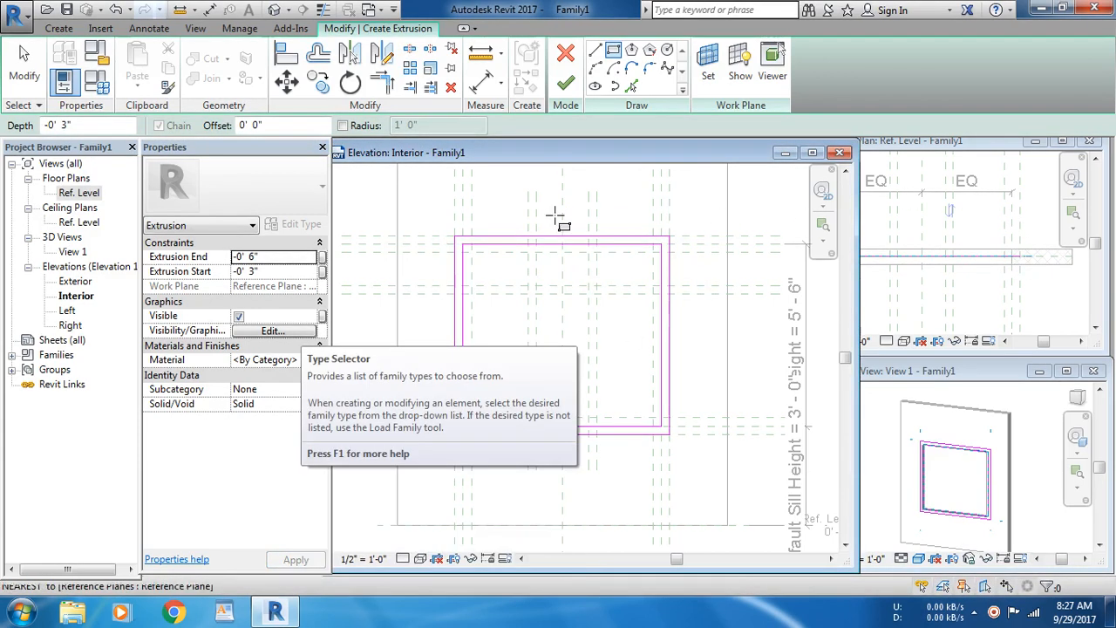
left_click(565, 84)
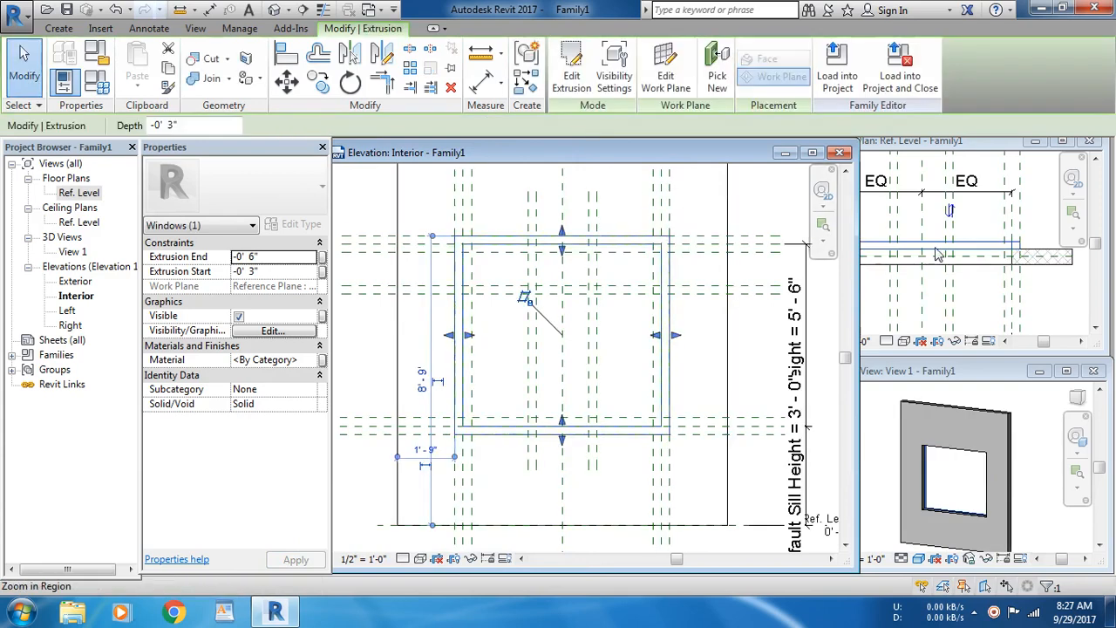
Examine the frame extrusion's position relative to the wall in the Ref. Level floor plan and the 3D view.
left_click(981, 242)
scroll(980, 238, "up", 3)
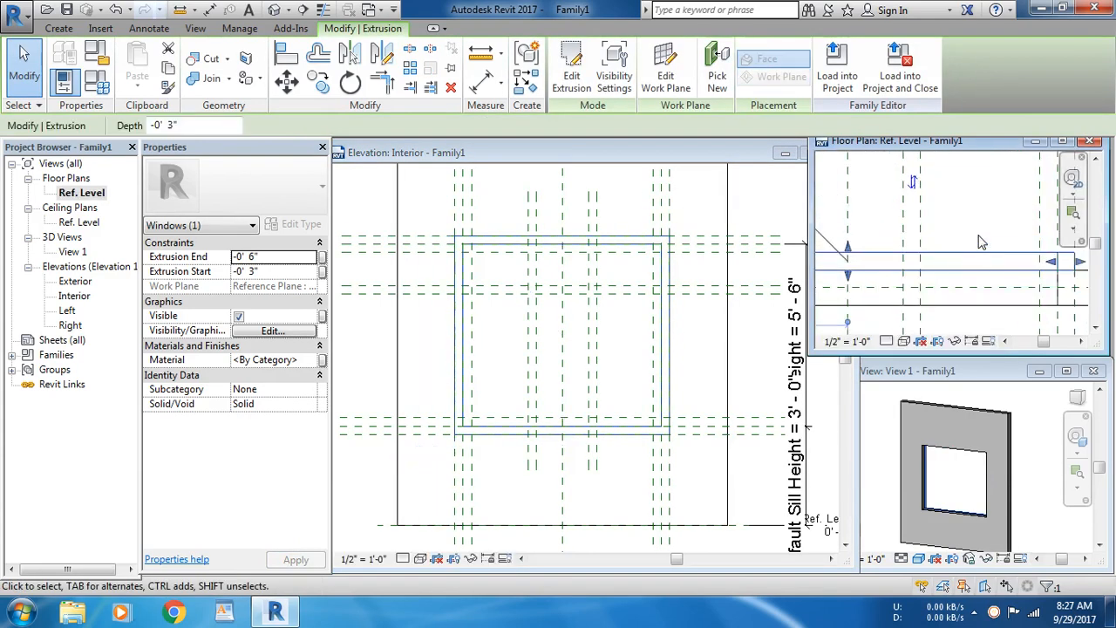
scroll(980, 238, "down", 2)
middle_click_drag(976, 258, 1077, 265)
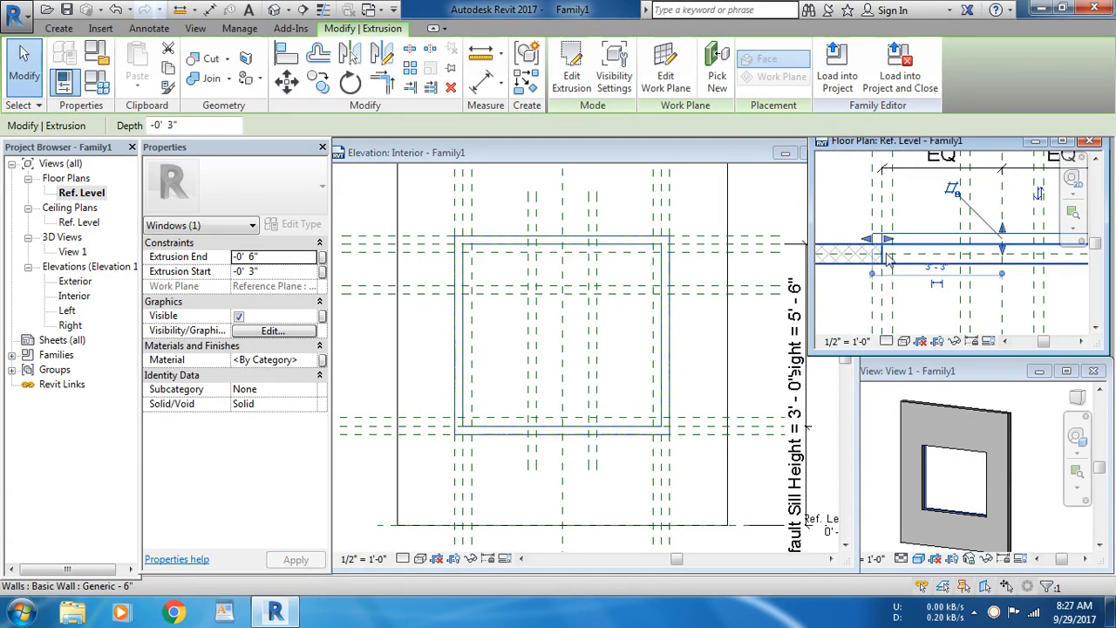
left_click(841, 251)
scroll(880, 258, "down", 1)
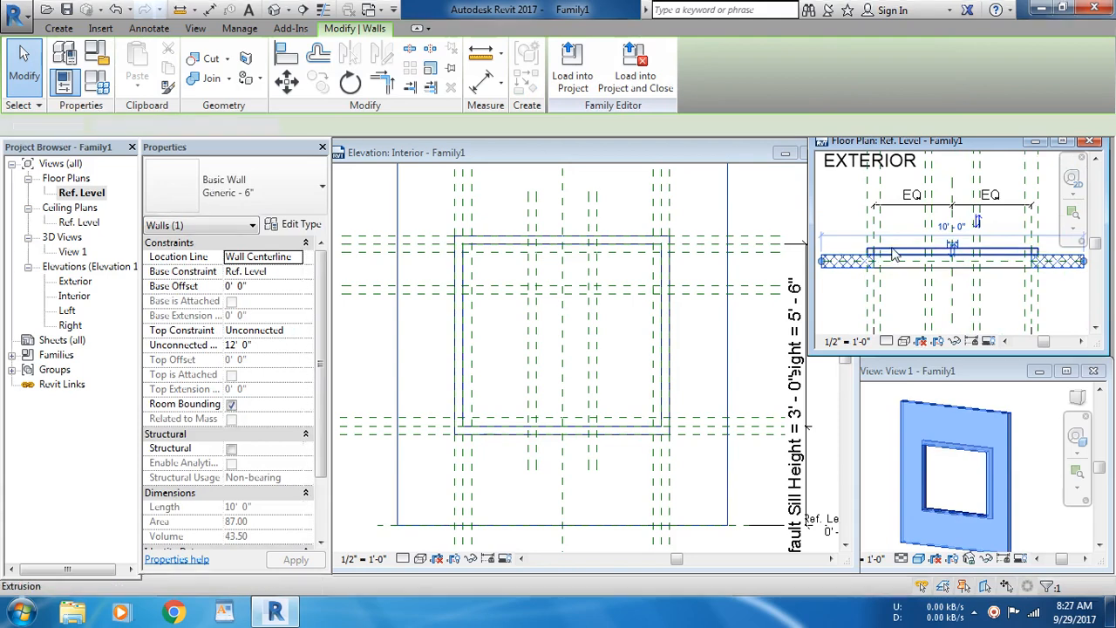
left_click(999, 419)
middle_click_drag(1044, 466, 963, 533, "shift")
scroll(977, 519, "up", 5)
scroll(975, 523, "down", 2)
middle_click_drag(975, 523, 959, 470, "shift")
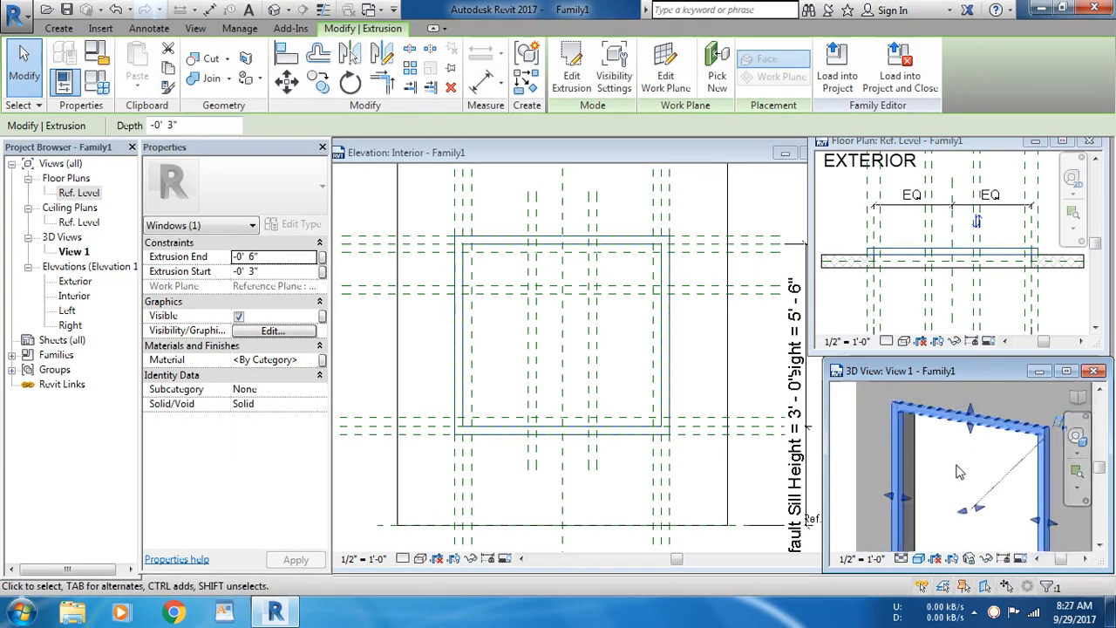
scroll(955, 471, "down", 3)
left_click(951, 474)
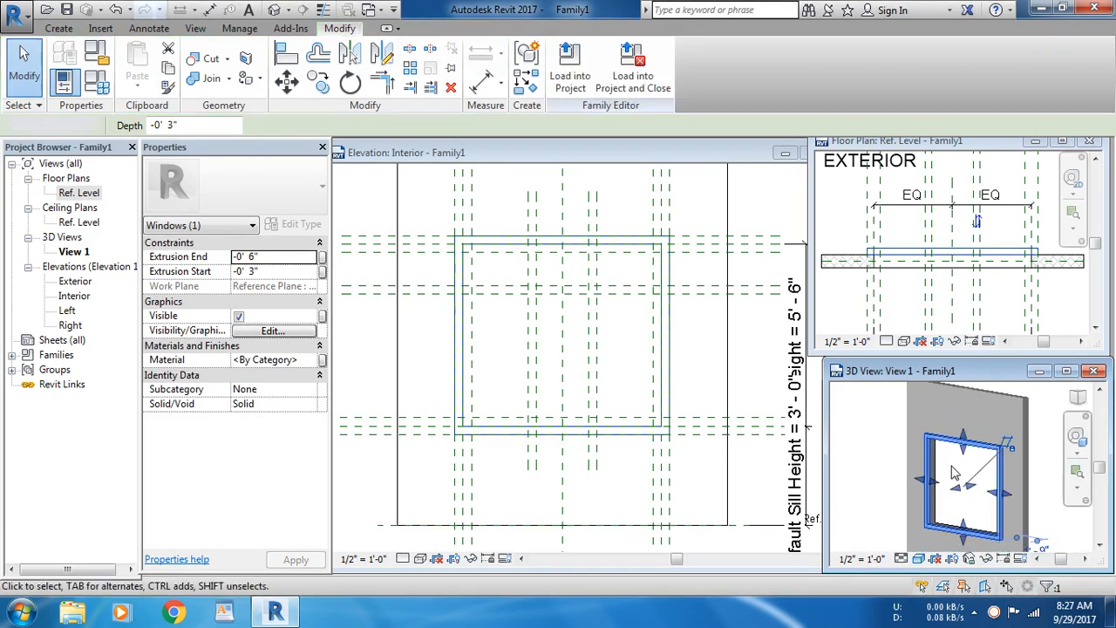
Start a second solid extrusion in the Interior elevation and sketch its outer 6' 0" by 5' 6" rectangle along the opening edges.
left_click(608, 363)
scroll(624, 350, "up", 1)
middle_click_drag(628, 355, 620, 335)
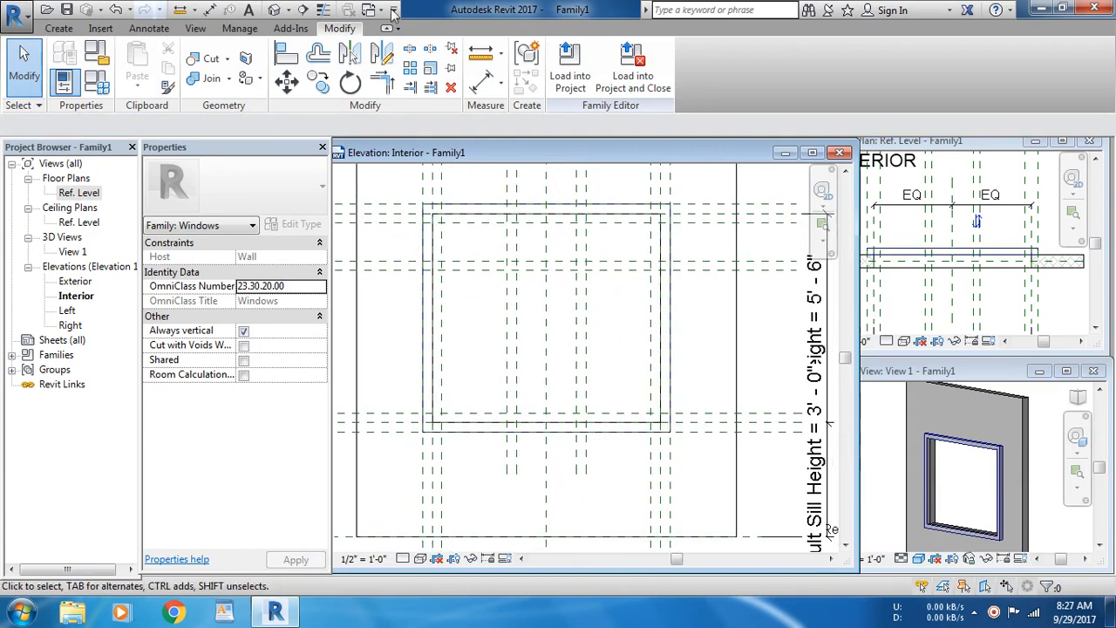
left_click(59, 28)
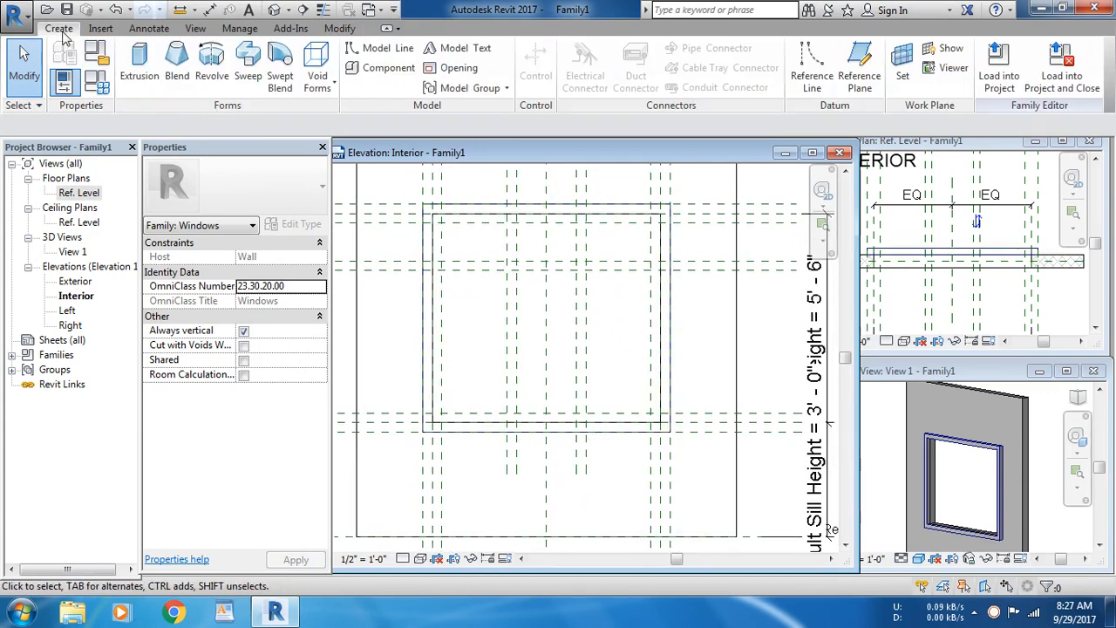
left_click(140, 66)
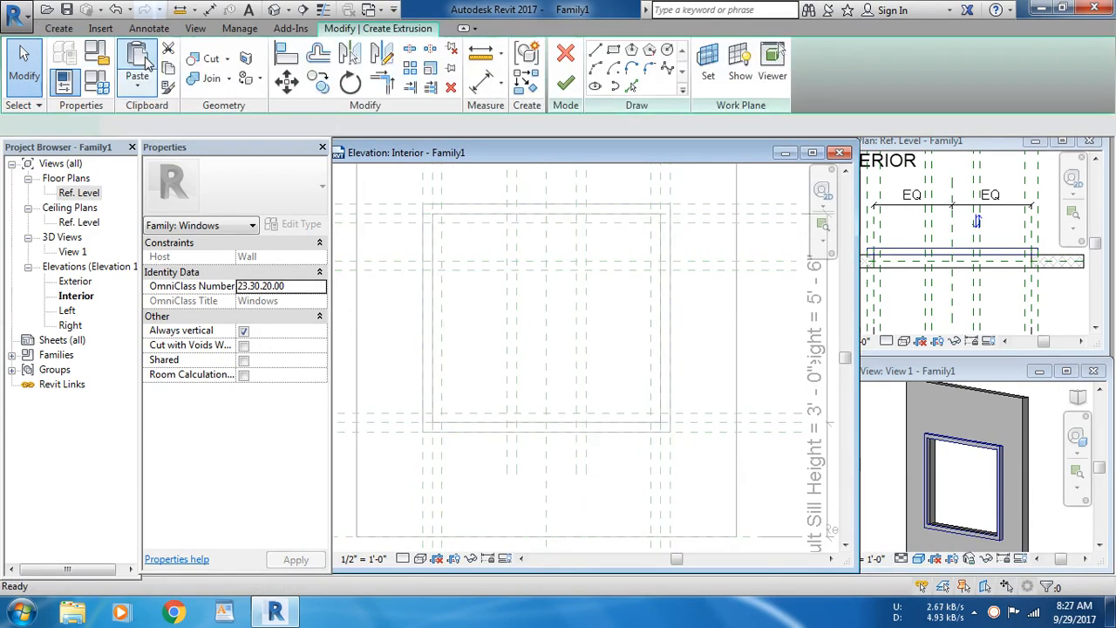
left_click(613, 51)
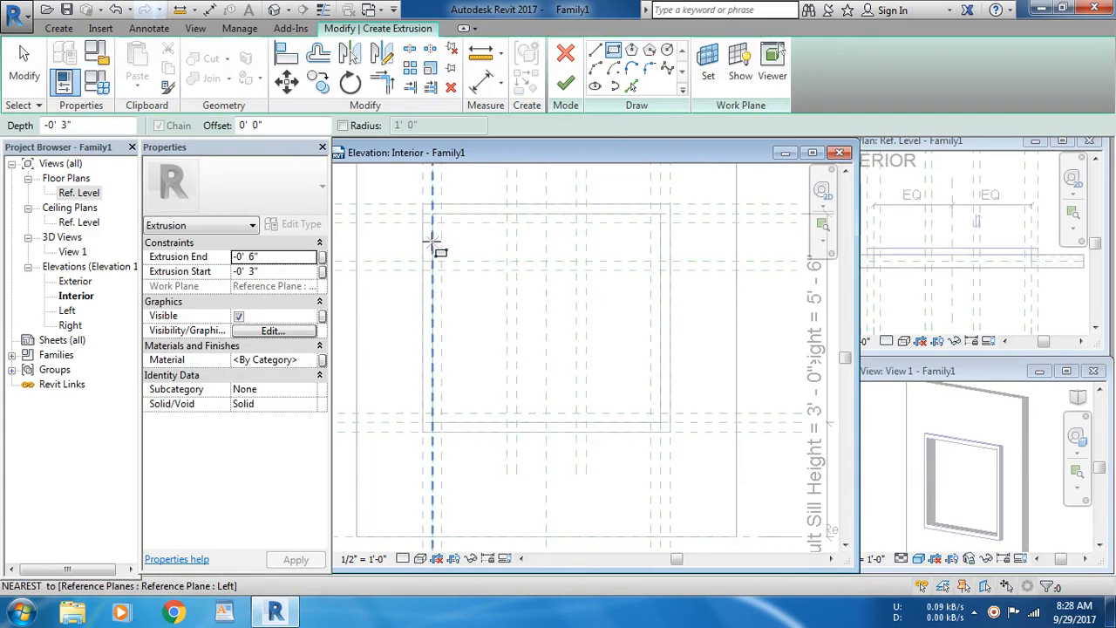
left_click(434, 215)
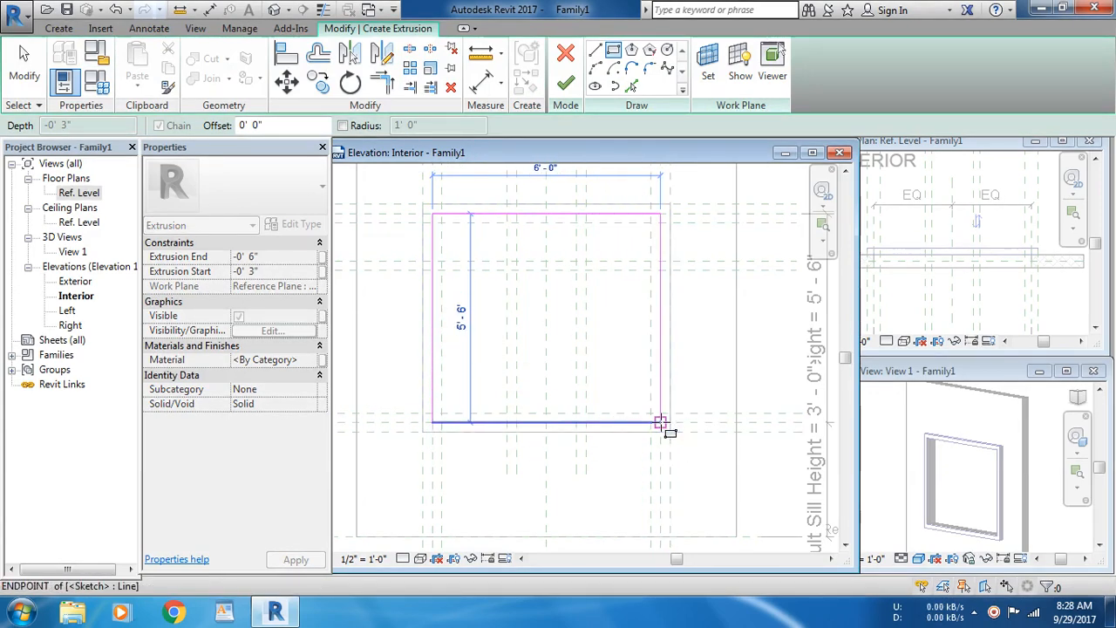
left_click(660, 423)
Sketch three upper pane rectangles between the reference planes, 1' 0" tall and about 1' 7", 1' 7" and 1' 8 1/2" wide.
left_click(442, 224)
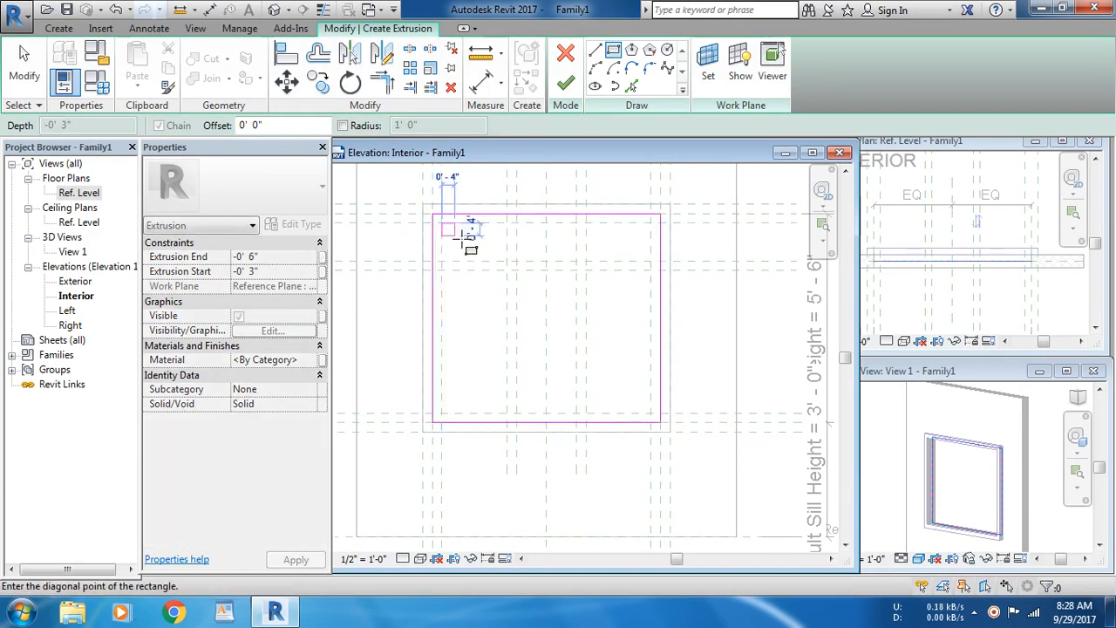
left_click(503, 260)
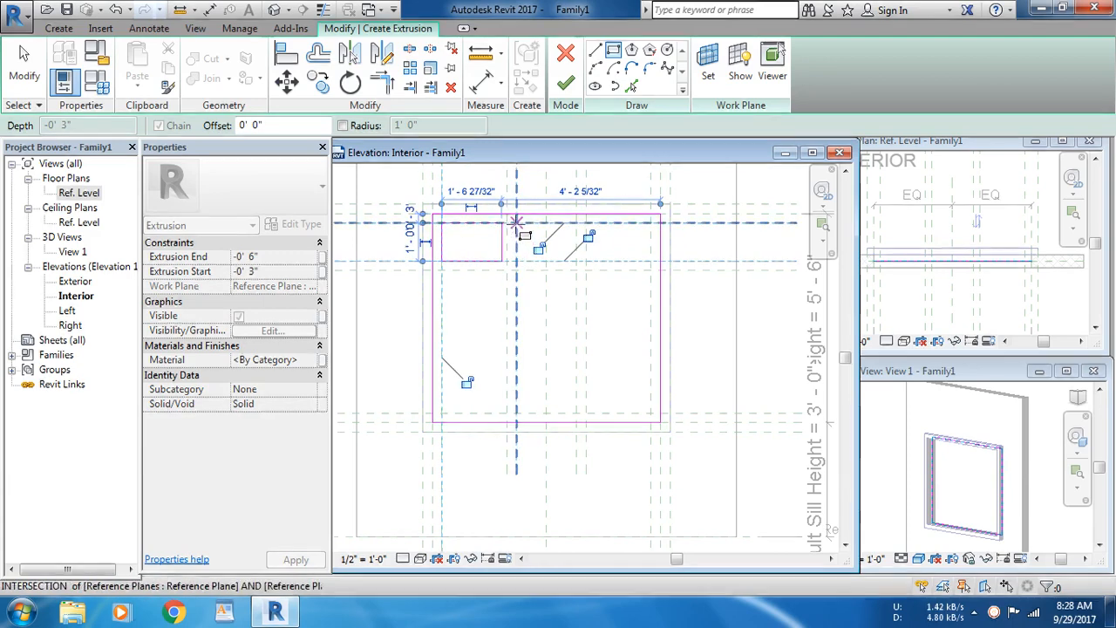
left_click(516, 224)
left_click(575, 259)
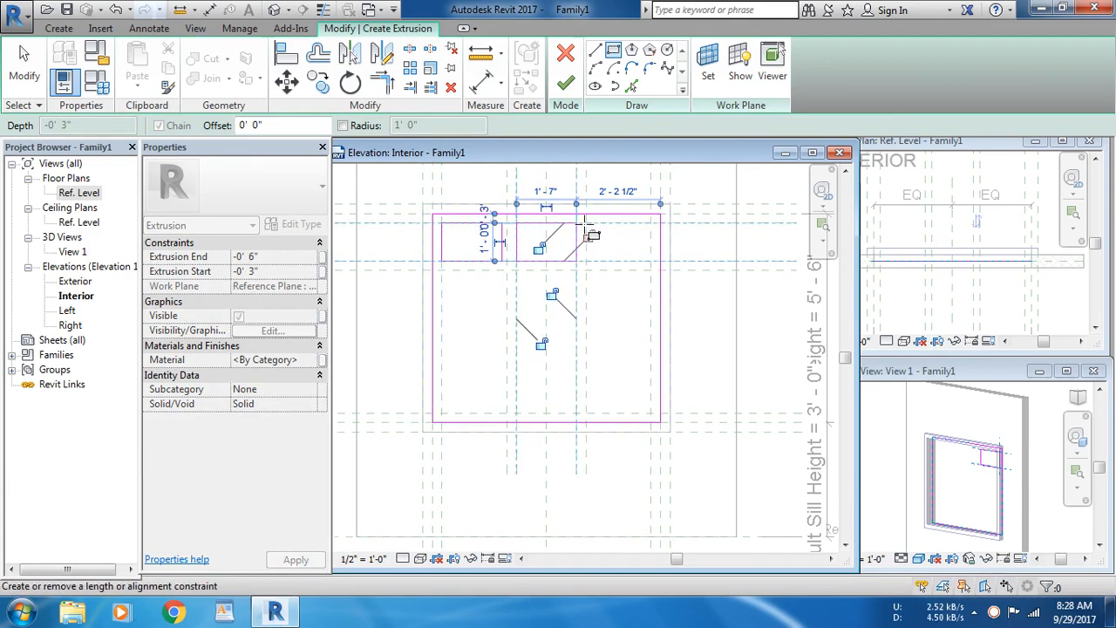
left_click(586, 224)
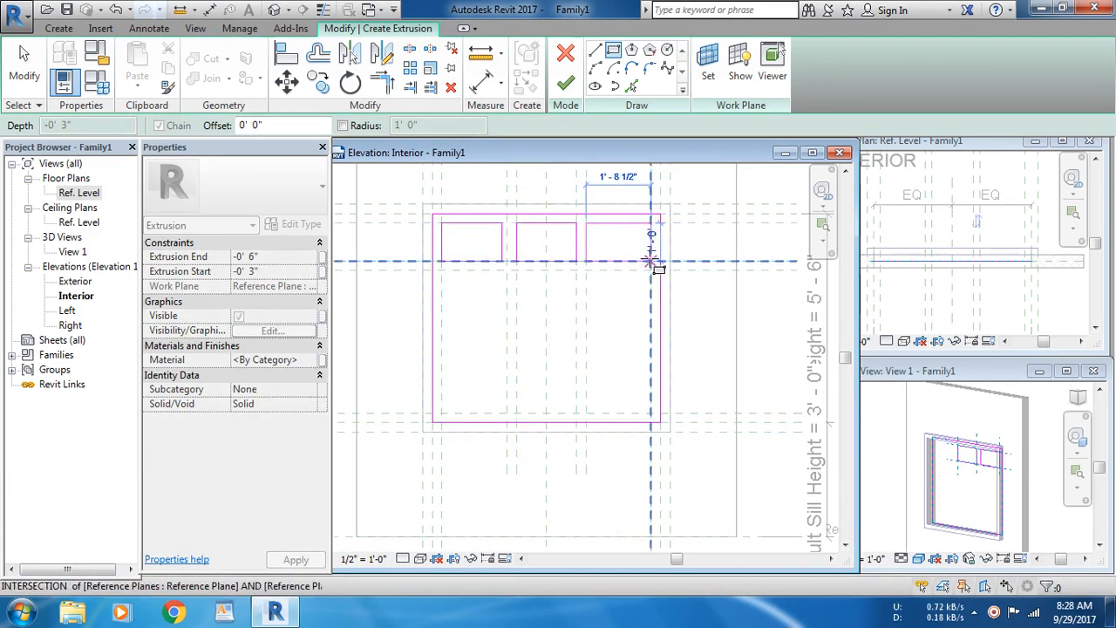
left_click(650, 260)
Sketch three lower pane rectangles between the reference planes, 3' 9" tall and 1' 8 1/2", 1' 7" and 1' 8 1/2" wide.
left_click(442, 271)
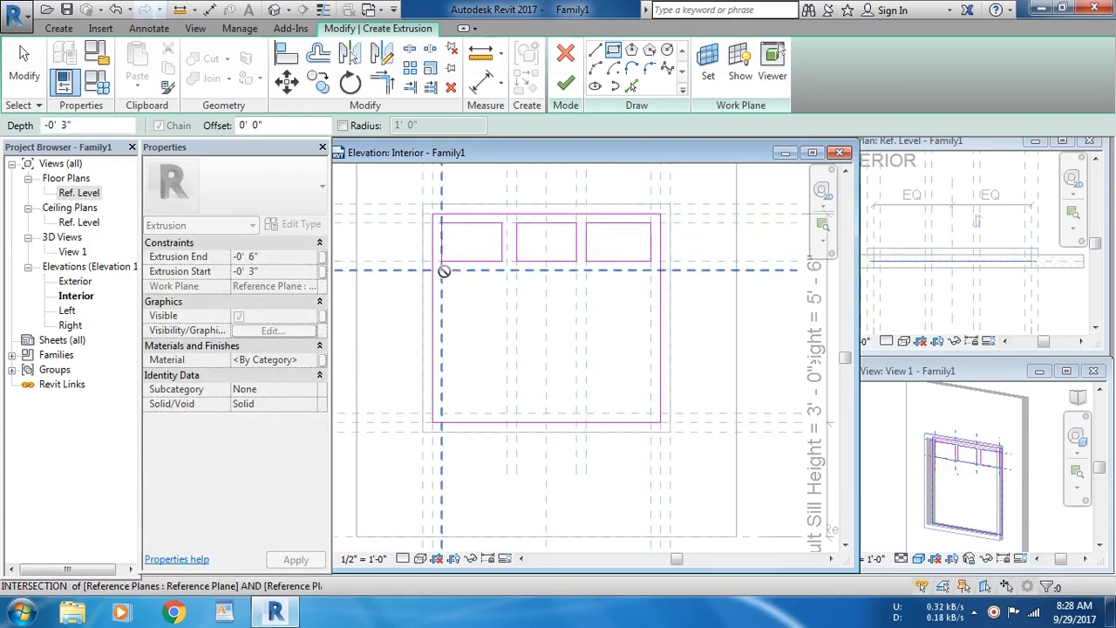
left_click(507, 415)
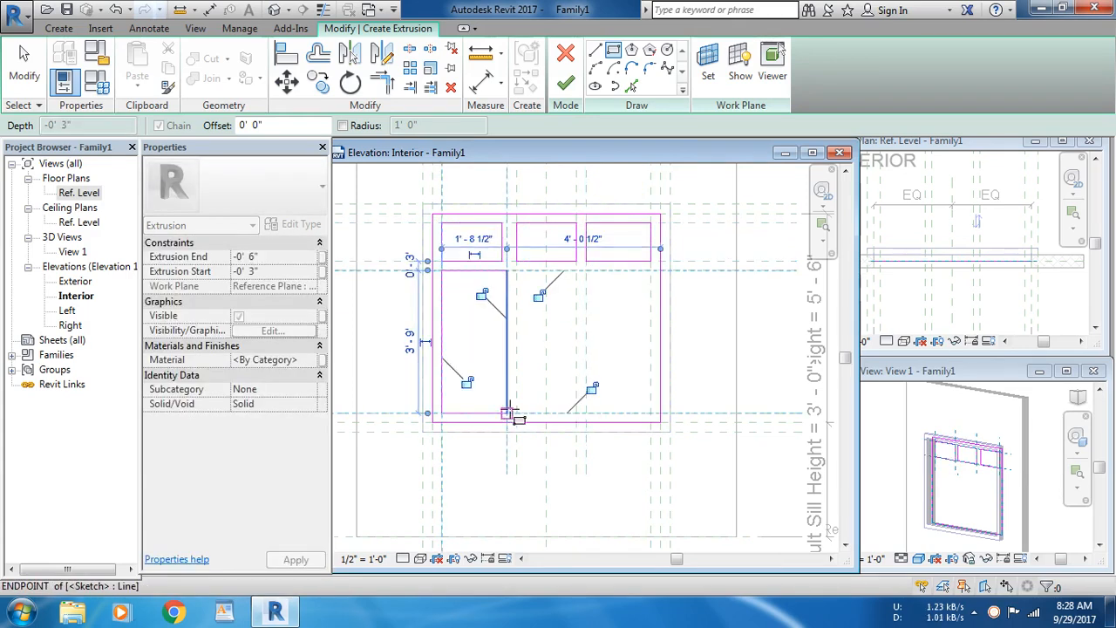
left_click(516, 271)
left_click(577, 414)
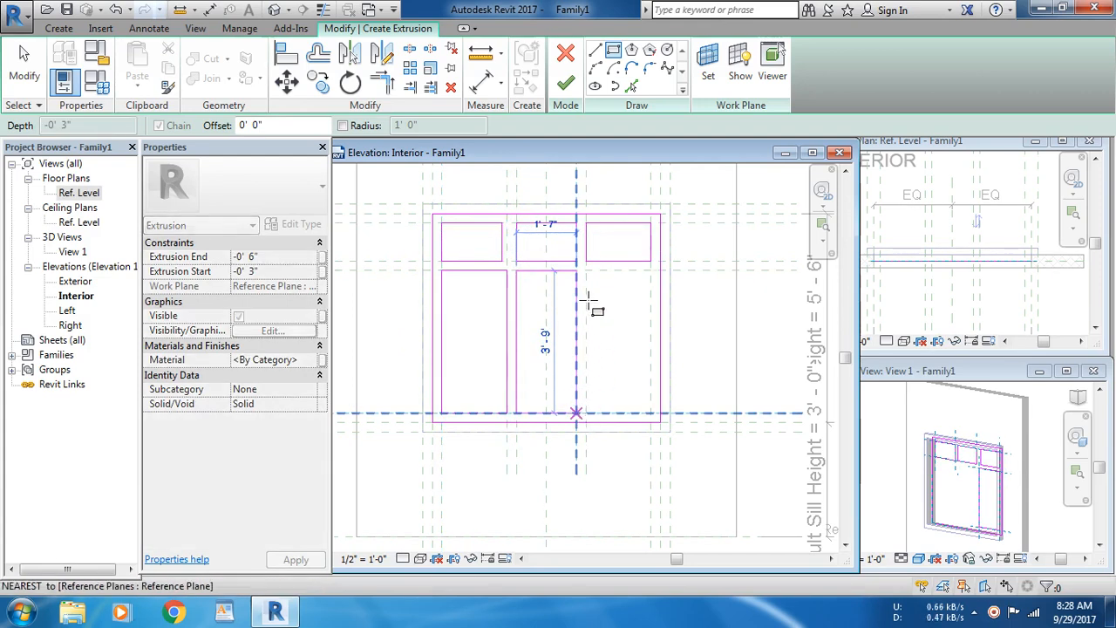
left_click(586, 272)
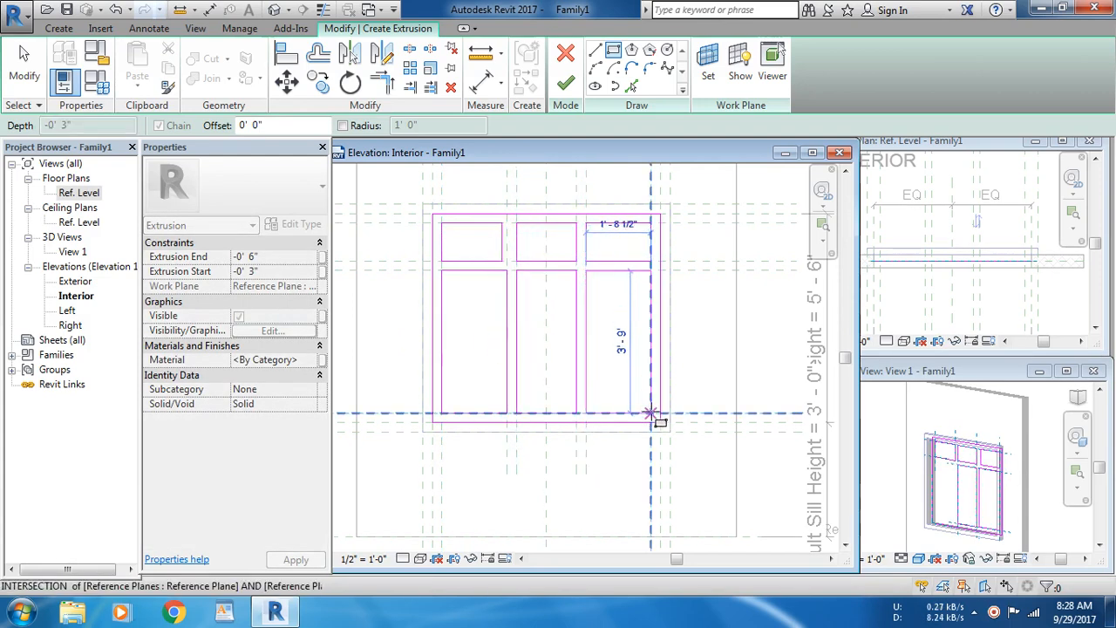
left_click(650, 413)
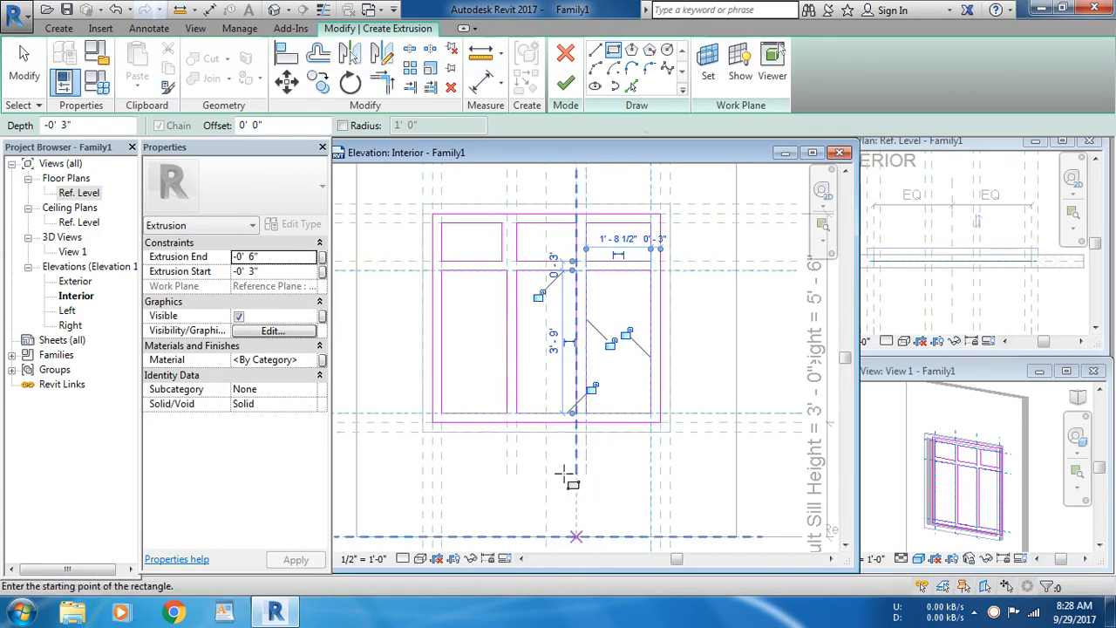
Set the mullion extrusion's start to 0' 0" and end to -0' 3", and finish the sketch.
left_click(271, 271)
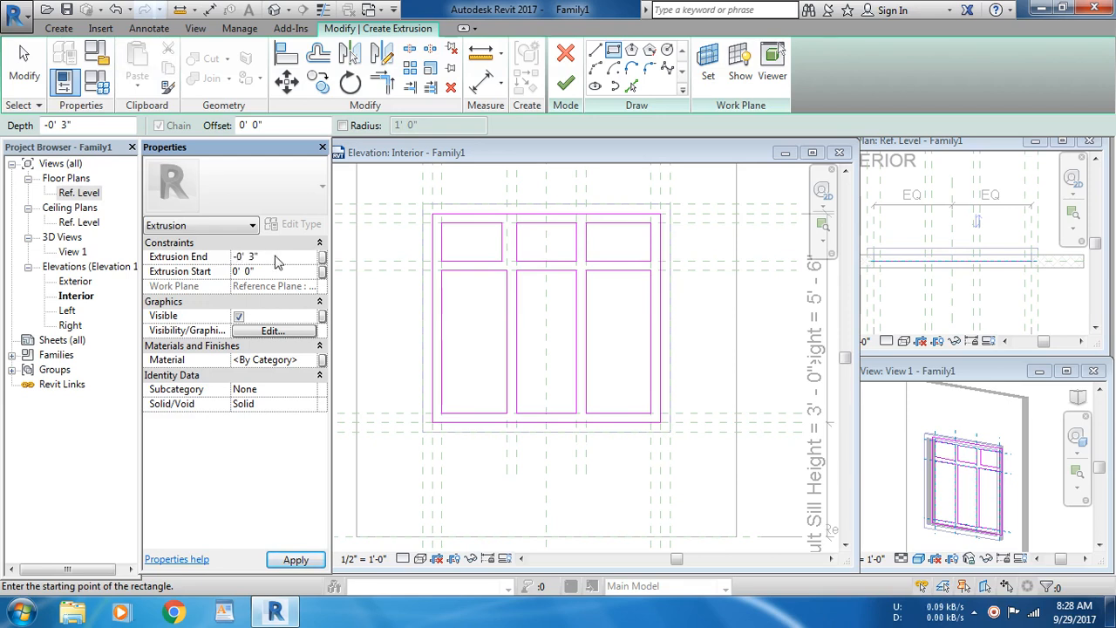
left_click(293, 560)
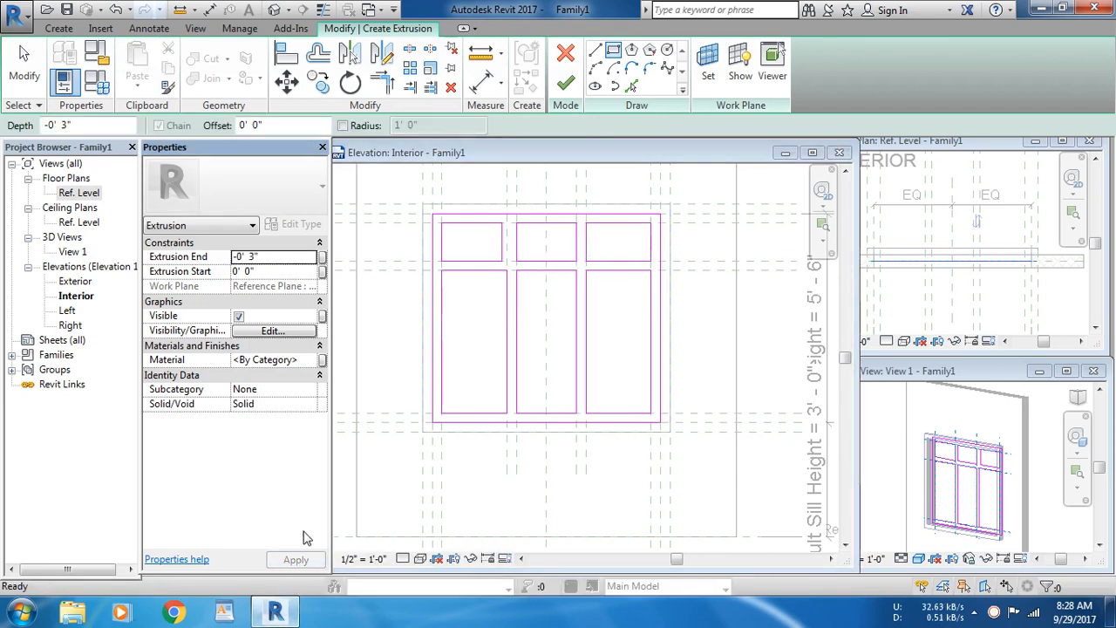
left_click(566, 84)
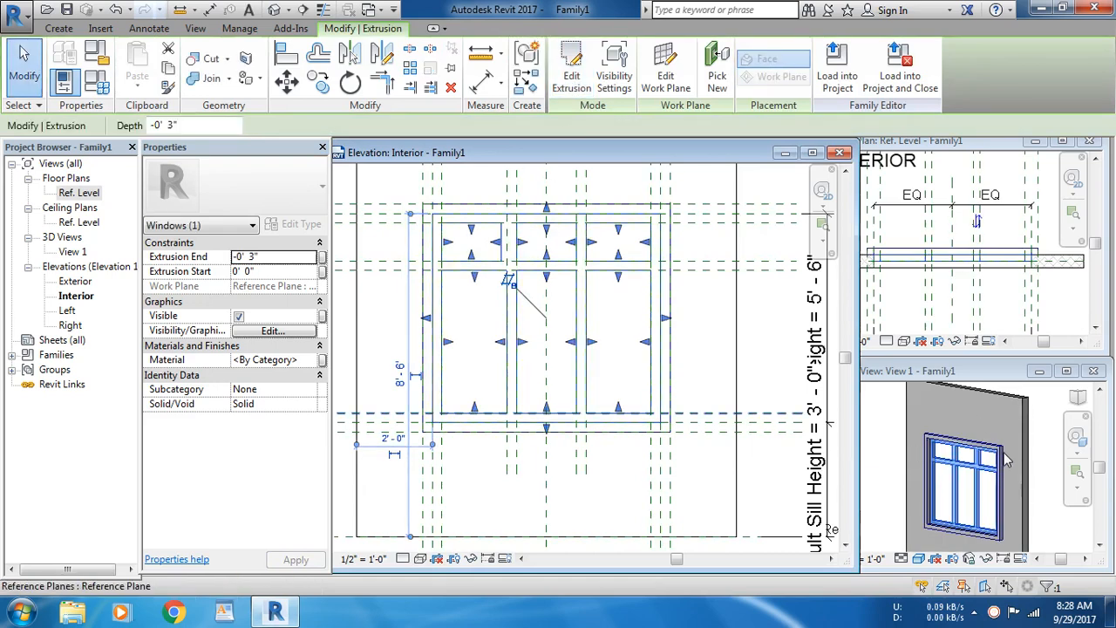
Check the mullion extrusion in the Ref. Level plan and set its extrusion end to -0' 2".
left_click(1003, 266)
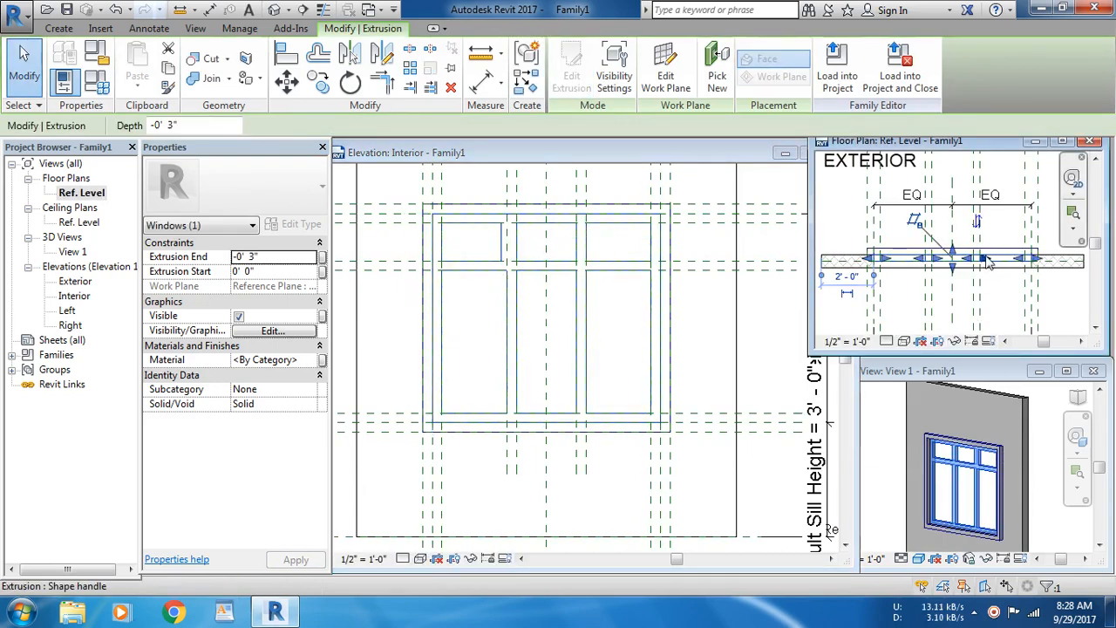
scroll(1001, 262, "up", 3)
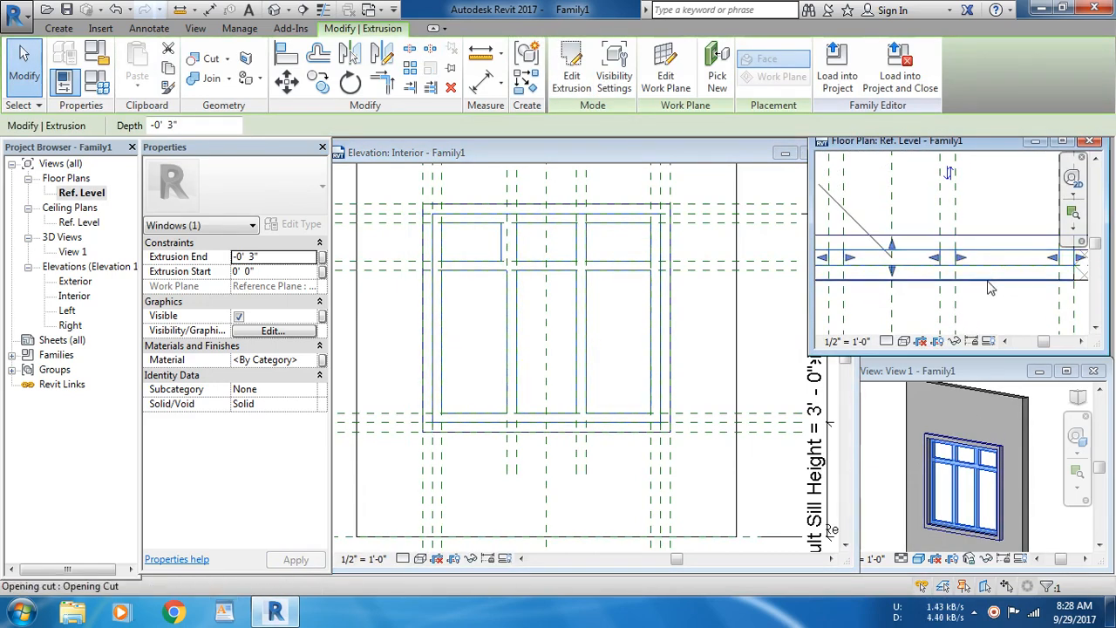
scroll(1011, 269, "up", 4)
scroll(1031, 275, "down", 3)
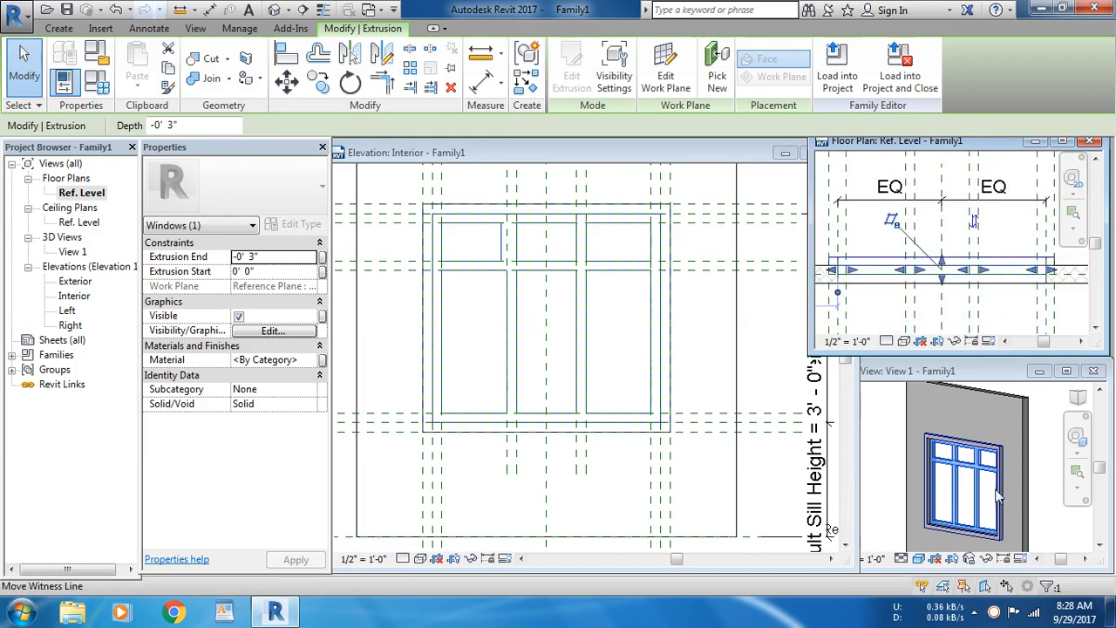
left_click(965, 474)
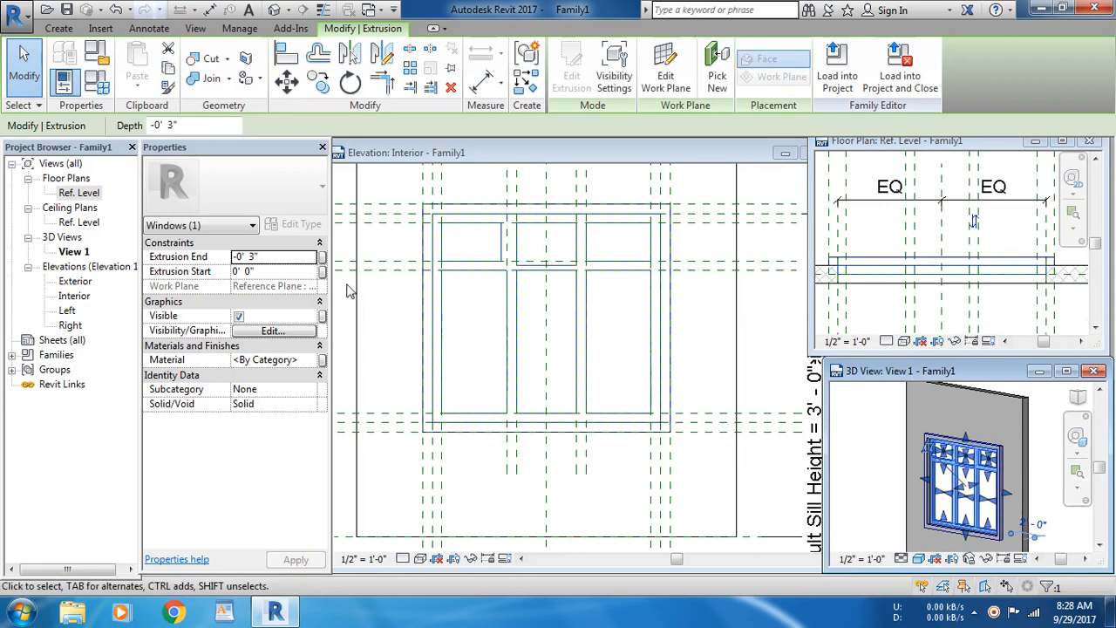
left_click(265, 256)
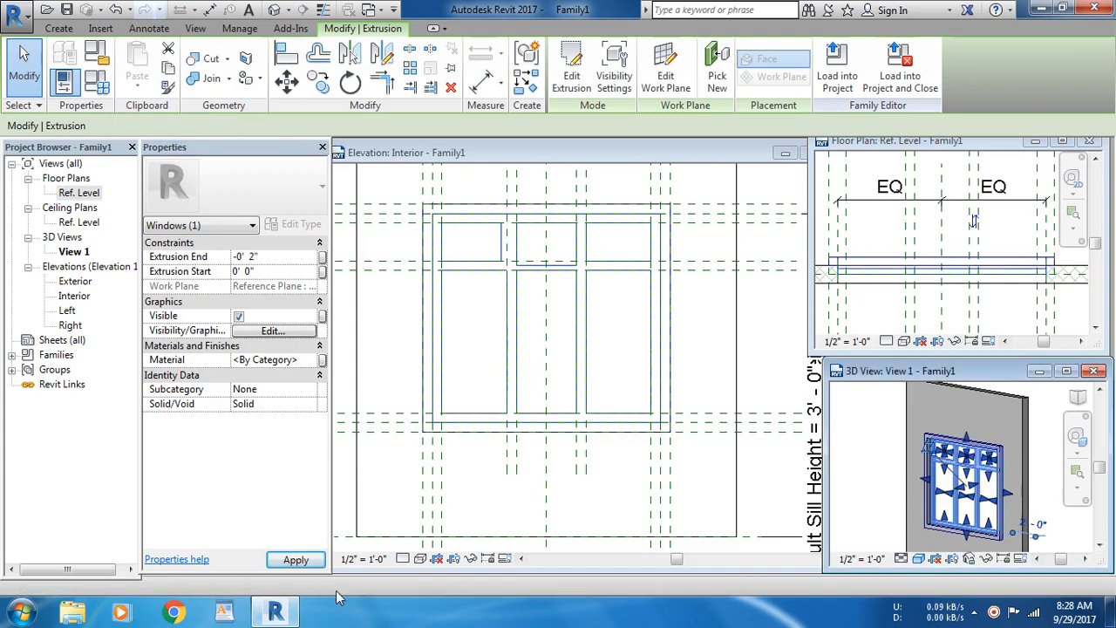
left_click(319, 563)
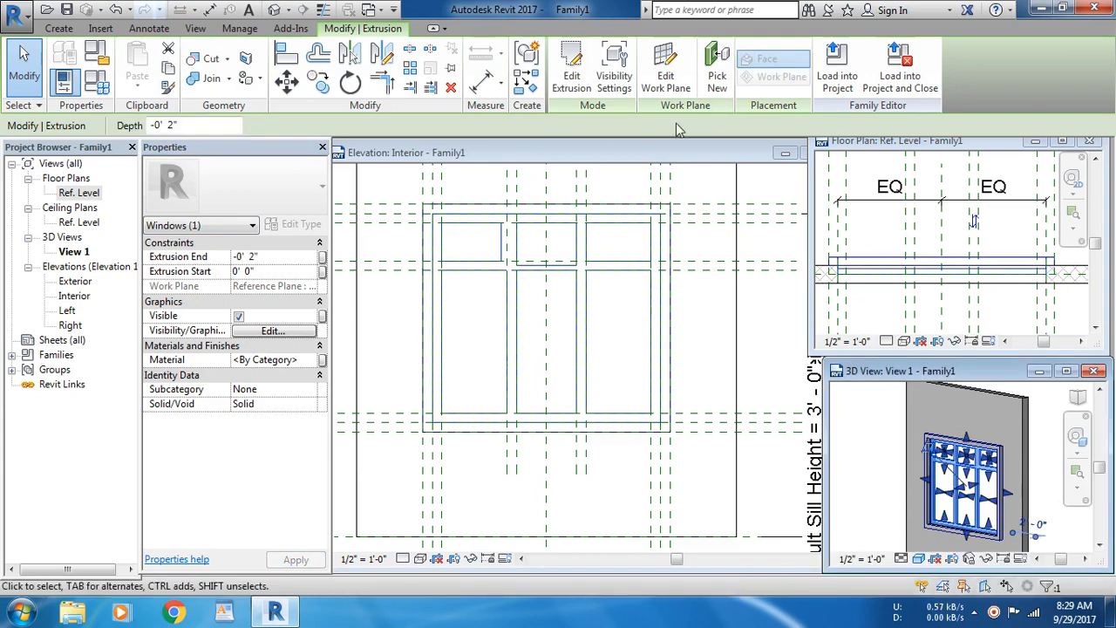
Inspect the mullion extrusion's depth and corner fit against the frame in the 3D view and the Ref. Level plan.
left_click(878, 437)
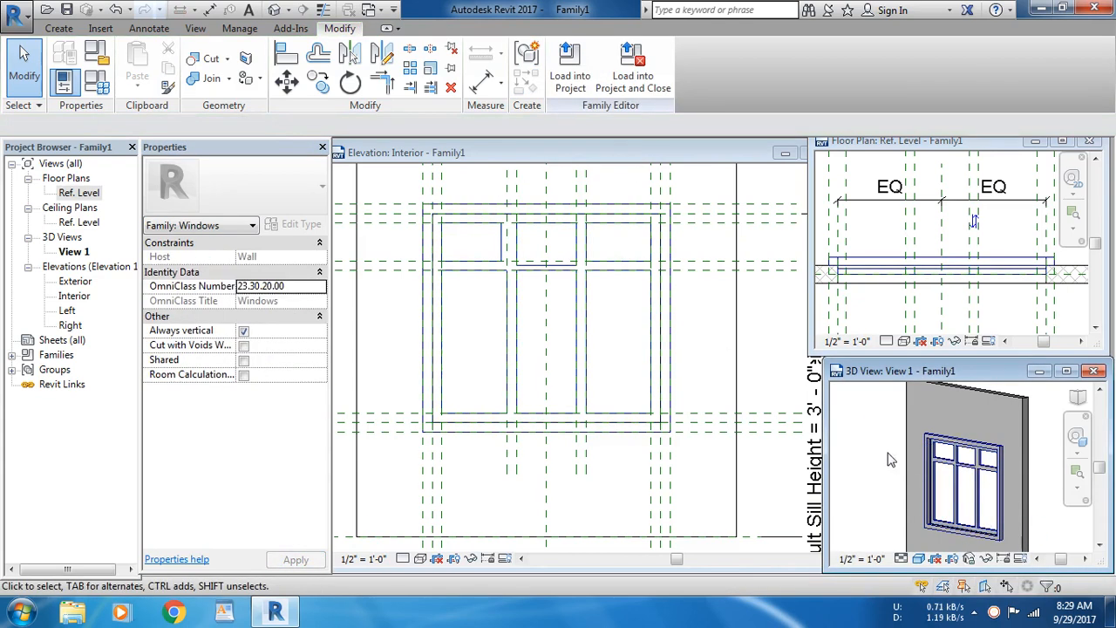
scroll(929, 500, "up", 5)
scroll(935, 512, "up", 4)
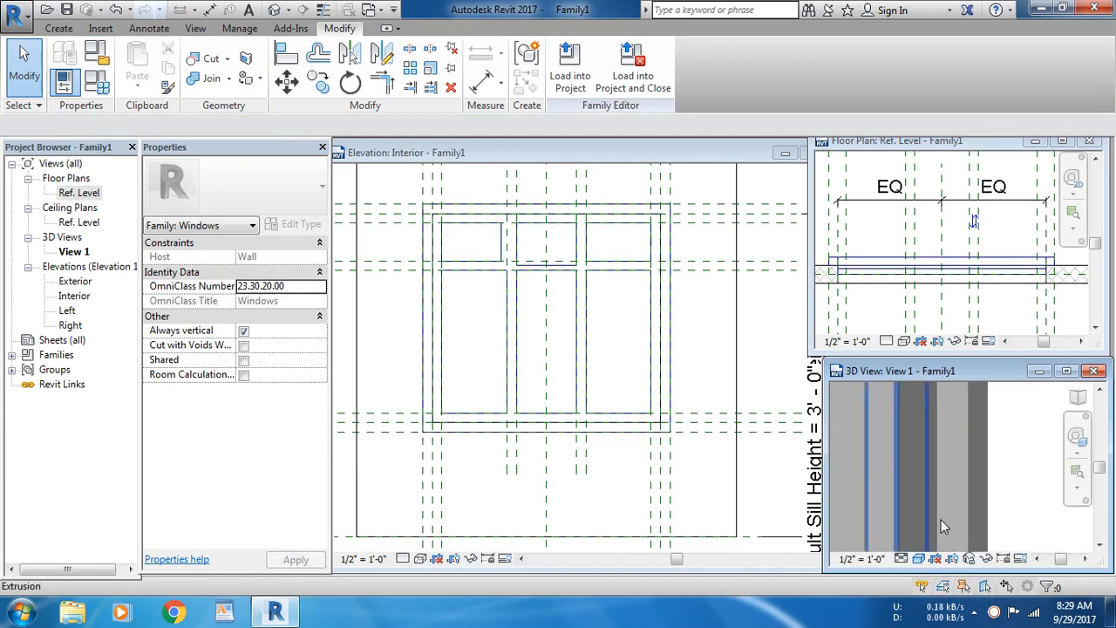
scroll(1044, 466, "down", 5)
middle_click_drag(1047, 480, 945, 459)
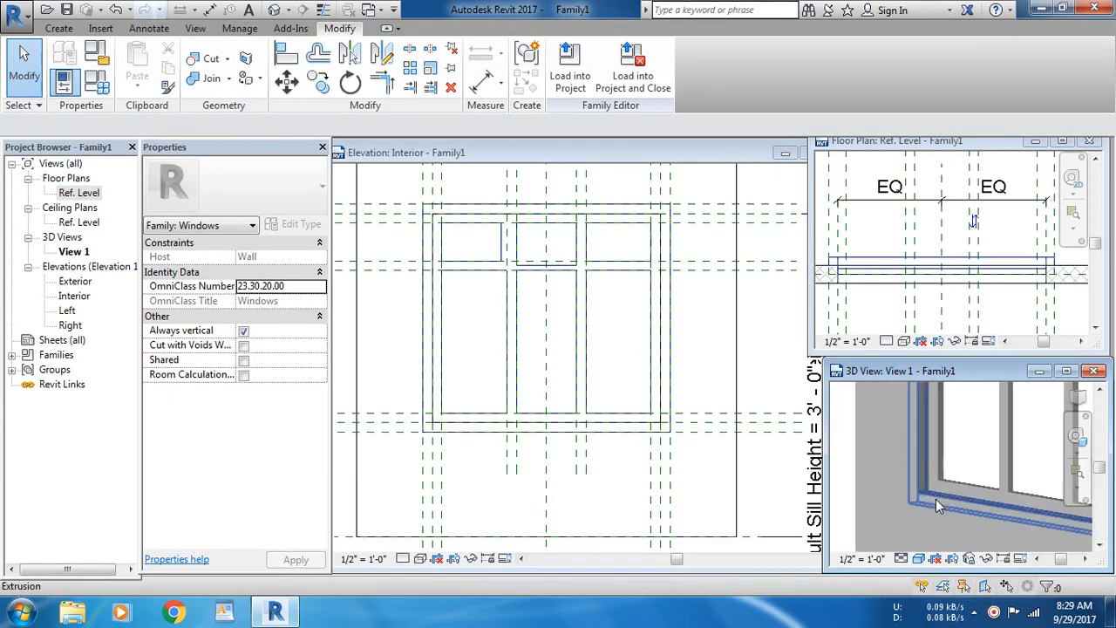
scroll(935, 515, "up", 3)
scroll(916, 446, "up", 3)
scroll(951, 410, "up", 3)
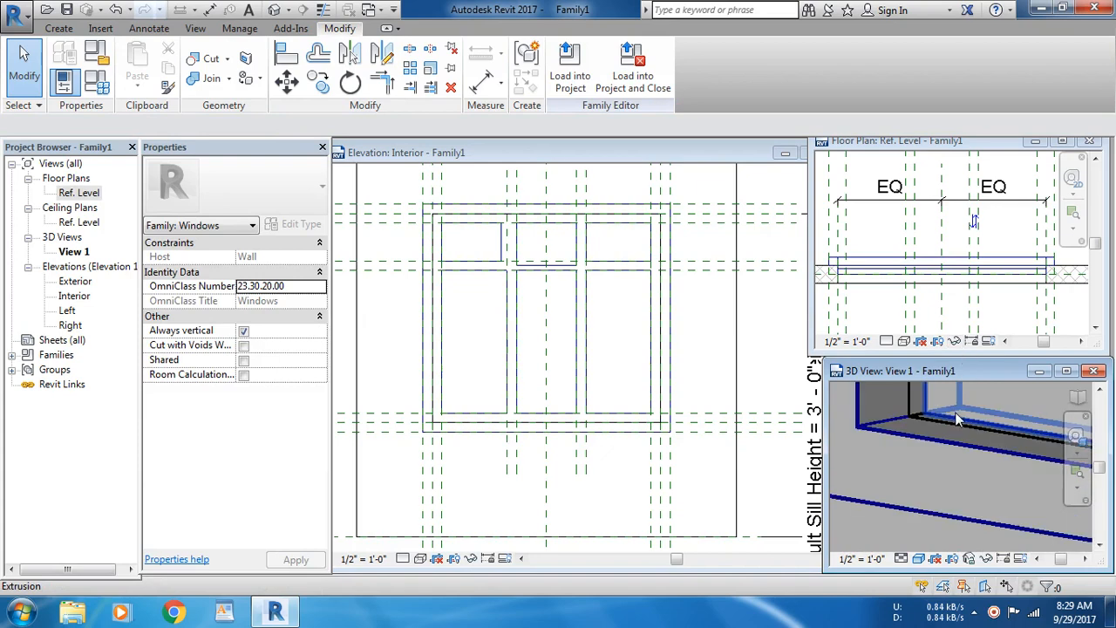
left_click(957, 410)
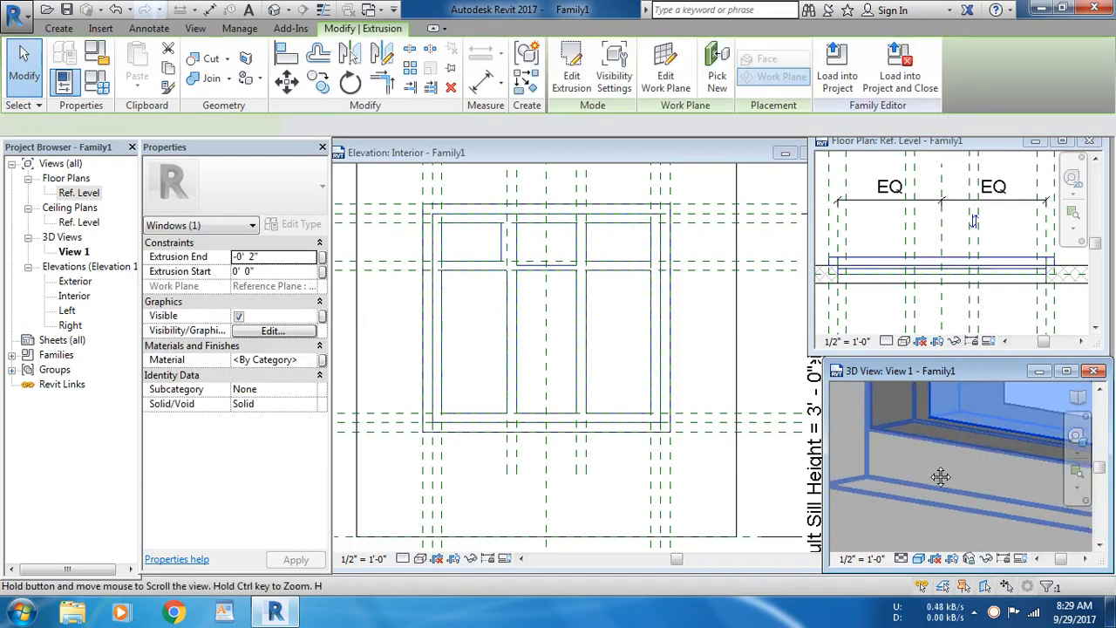
scroll(924, 497, "up", 3)
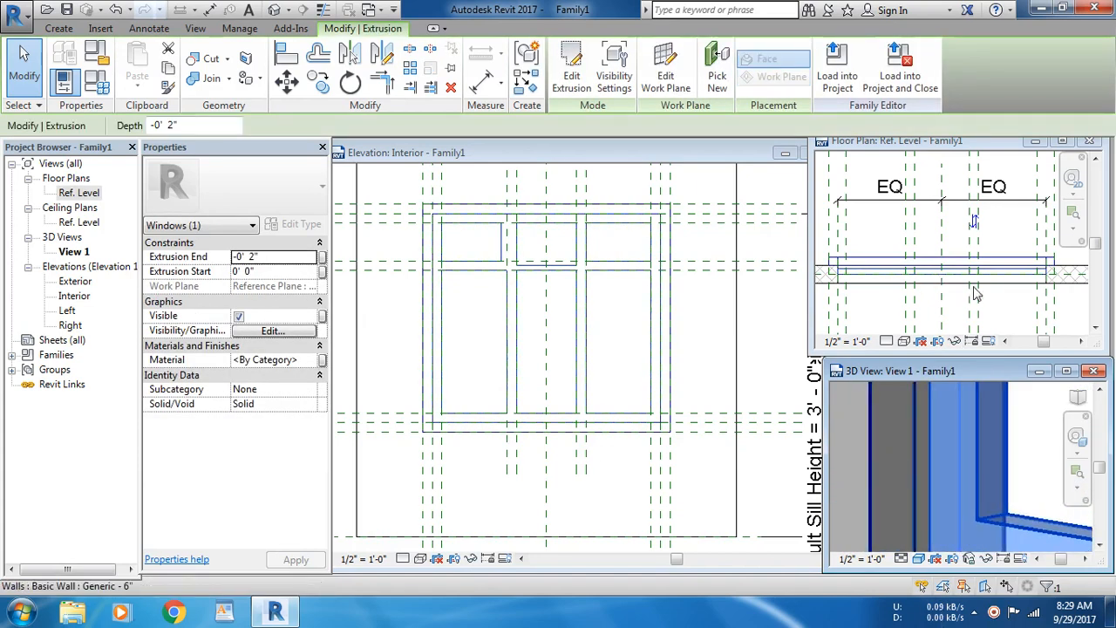
scroll(962, 282, "up", 3)
scroll(1040, 270, "up", 4)
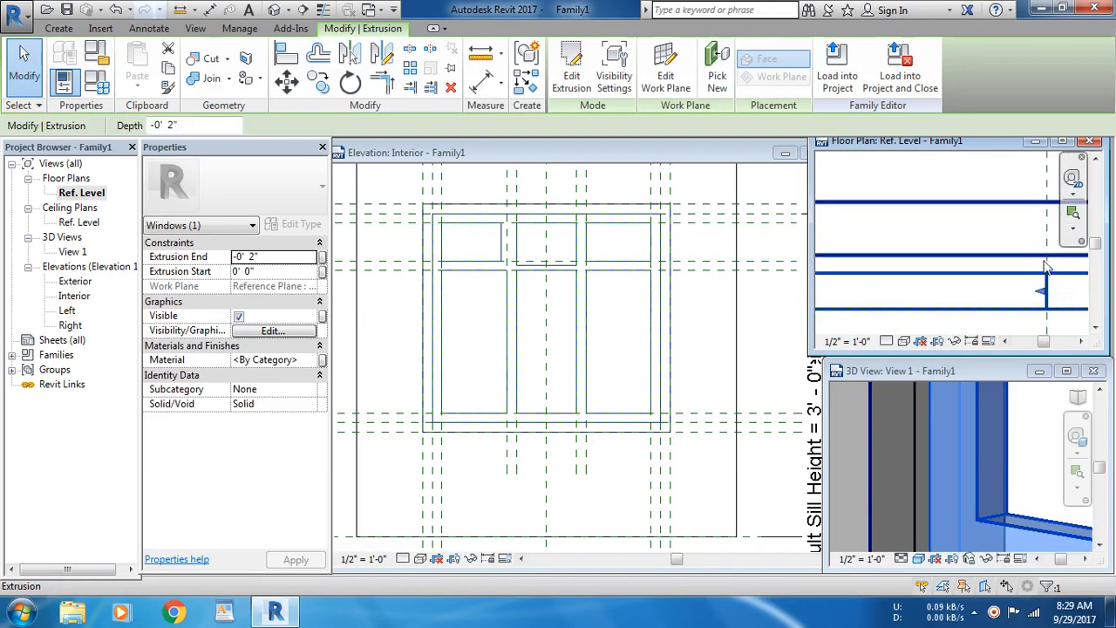
scroll(1037, 279, "down", 5)
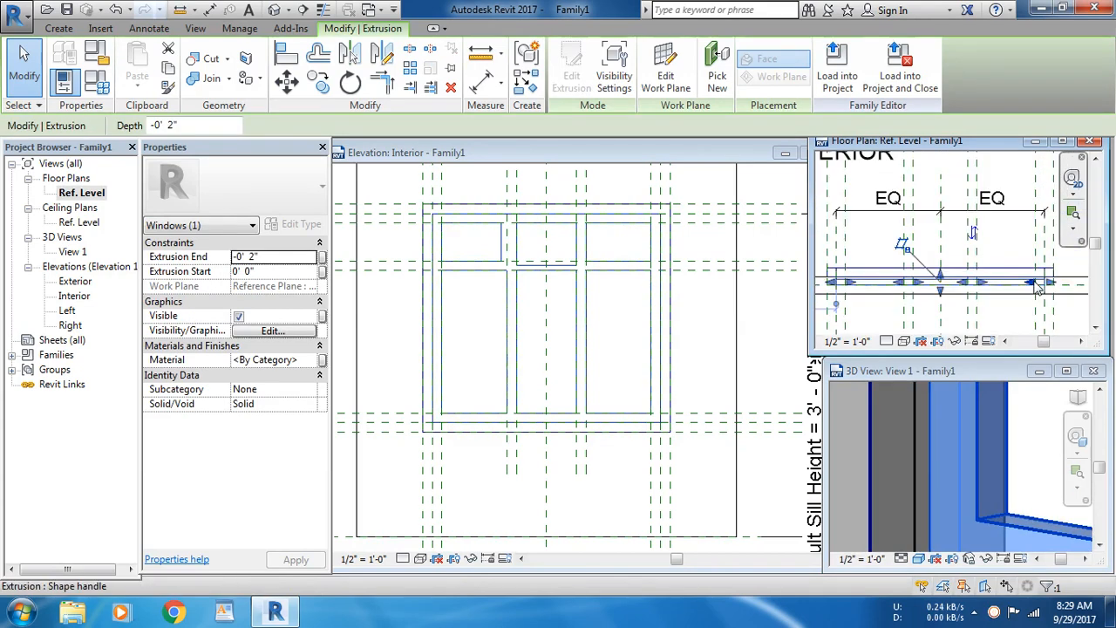
left_click(614, 324)
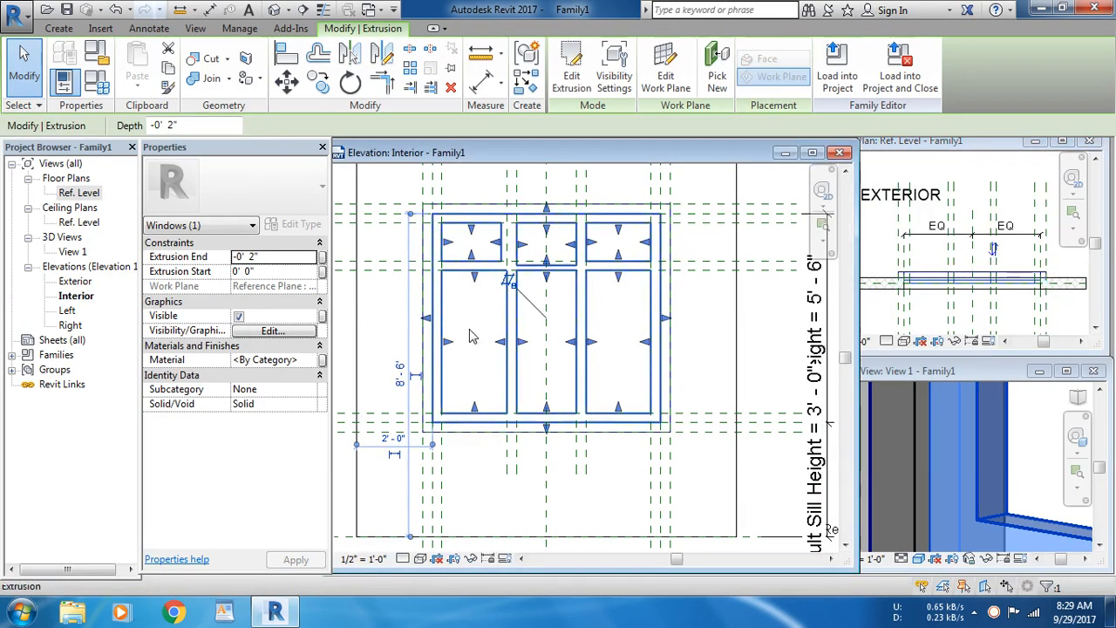
key("Escape")
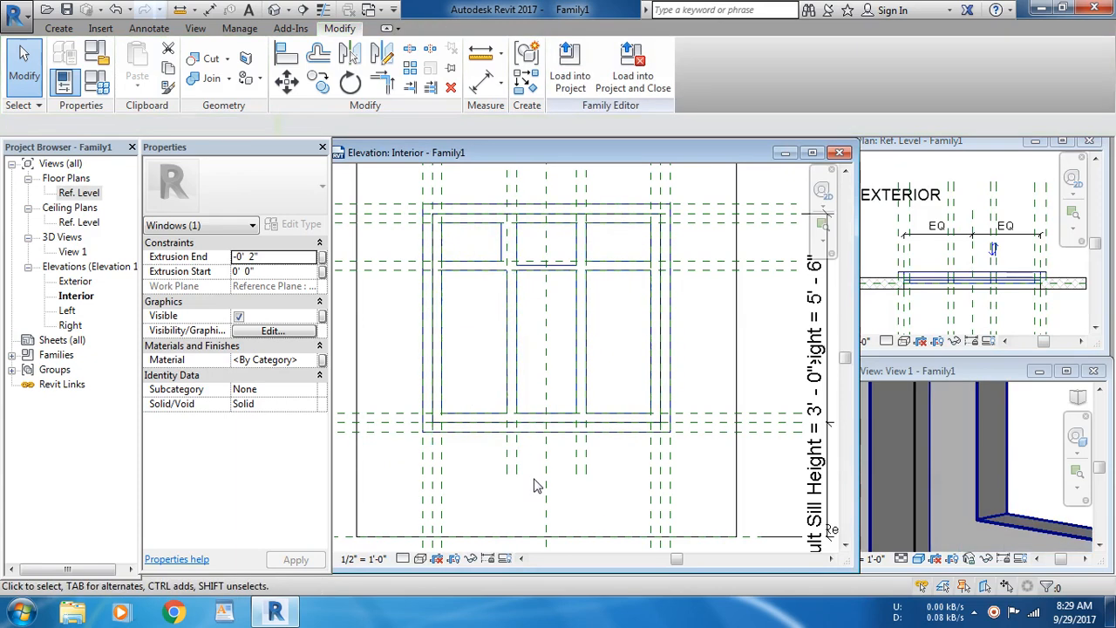
Edit the mullion sketch to align the upper-left pane's right edge with the reference plane, 1' 8 1/2" wide, and finish the sketch.
left_click(502, 248)
scroll(498, 237, "up", 4)
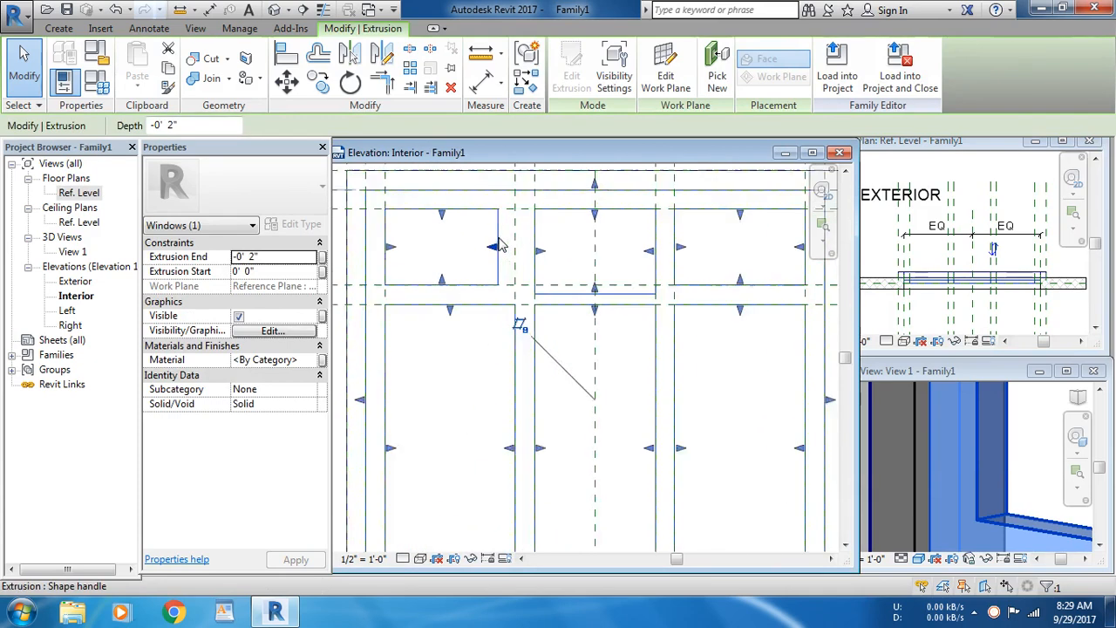
double_click(496, 237)
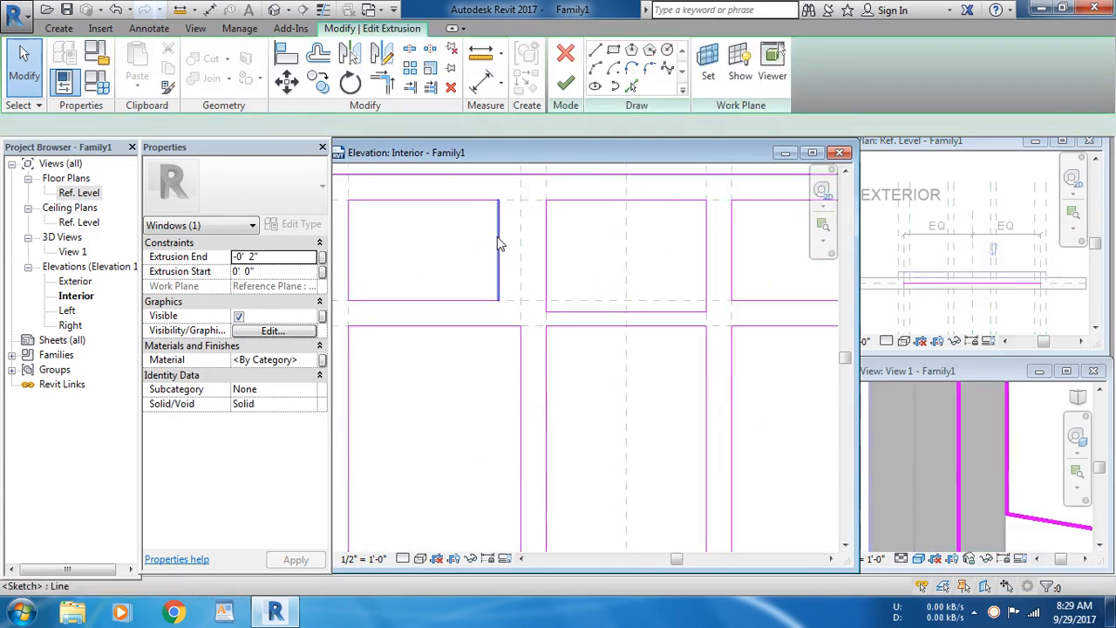
mouse_move(495, 247)
left_mouse_down()
mouse_move(519, 243)
mouse_move(503, 258)
left_mouse_up()
scroll(499, 301, "down", 3)
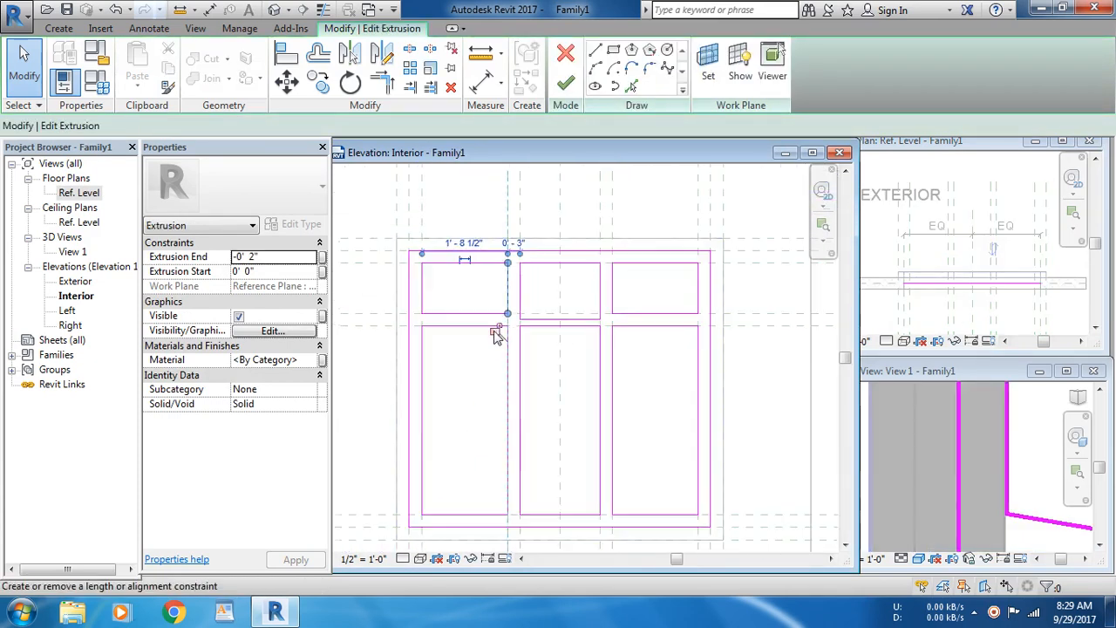
left_click(565, 82)
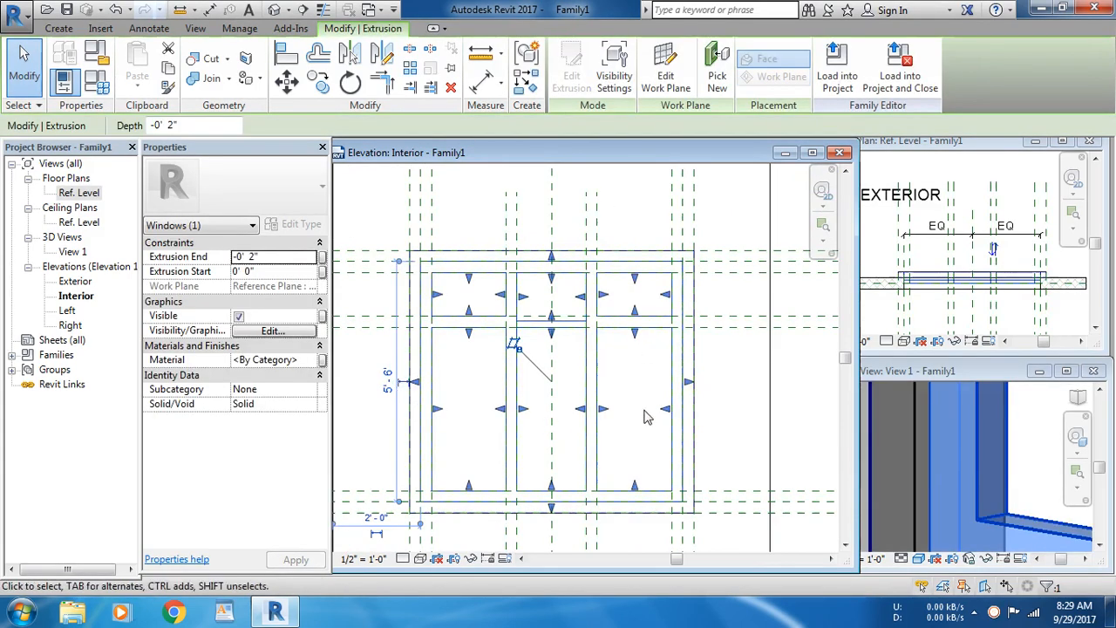
left_click(746, 409)
Edit the mullion sketch to align the upper-middle pane's bottom edge with the reference plane, 1' 0" tall, and finish the sketch.
scroll(757, 380, "down", 3)
middle_click_drag(745, 398, 658, 360)
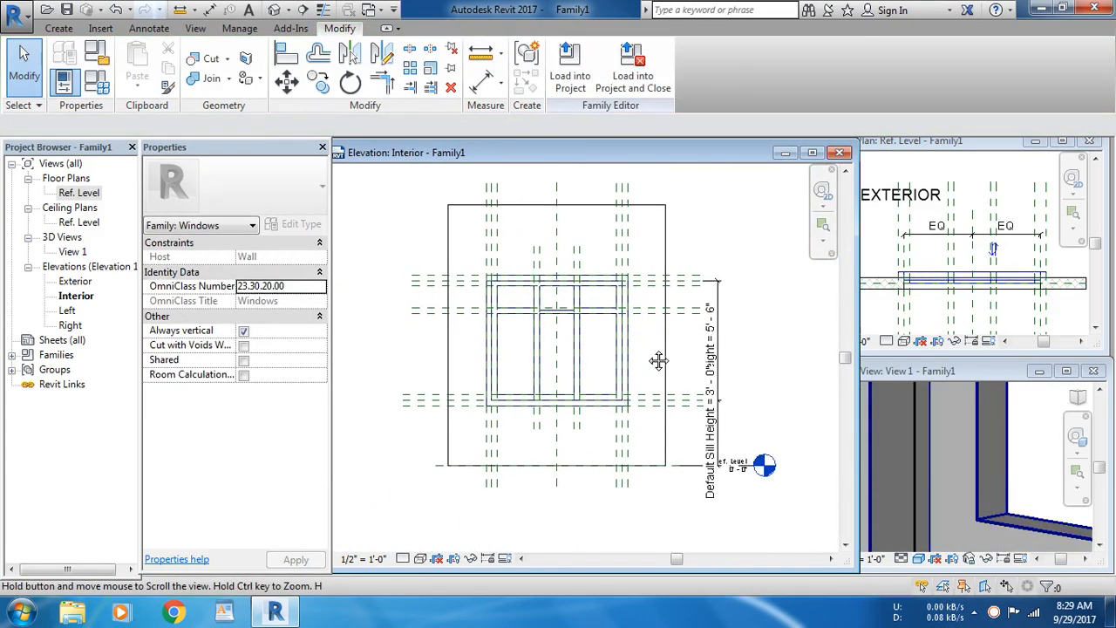
scroll(647, 354, "up", 2)
scroll(576, 323, "up", 4)
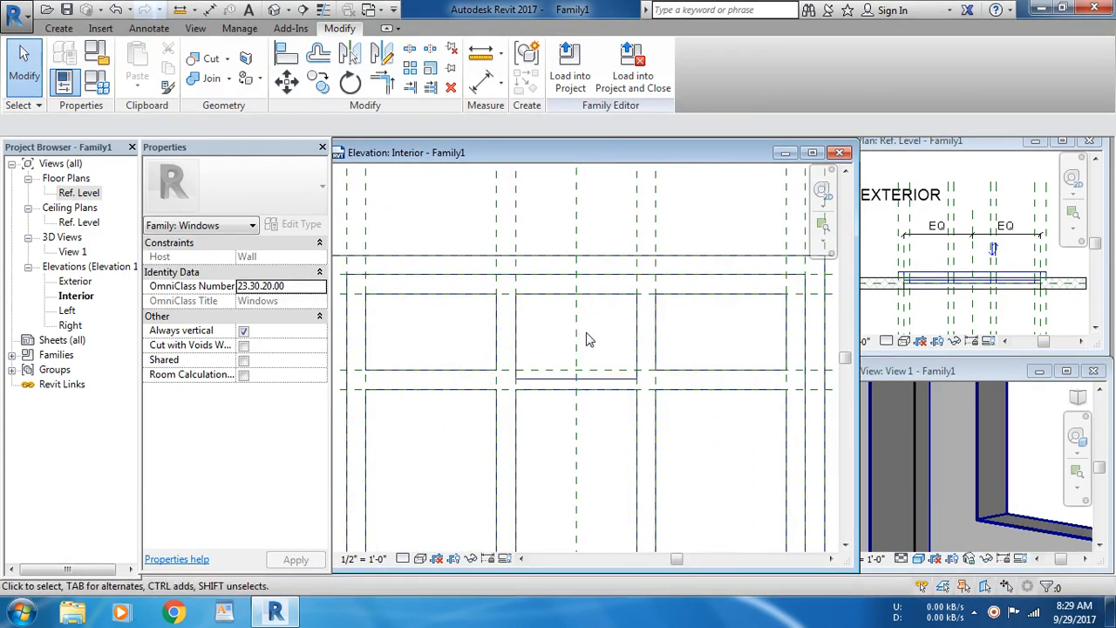
left_click(595, 330)
double_click(595, 329)
left_click(588, 379)
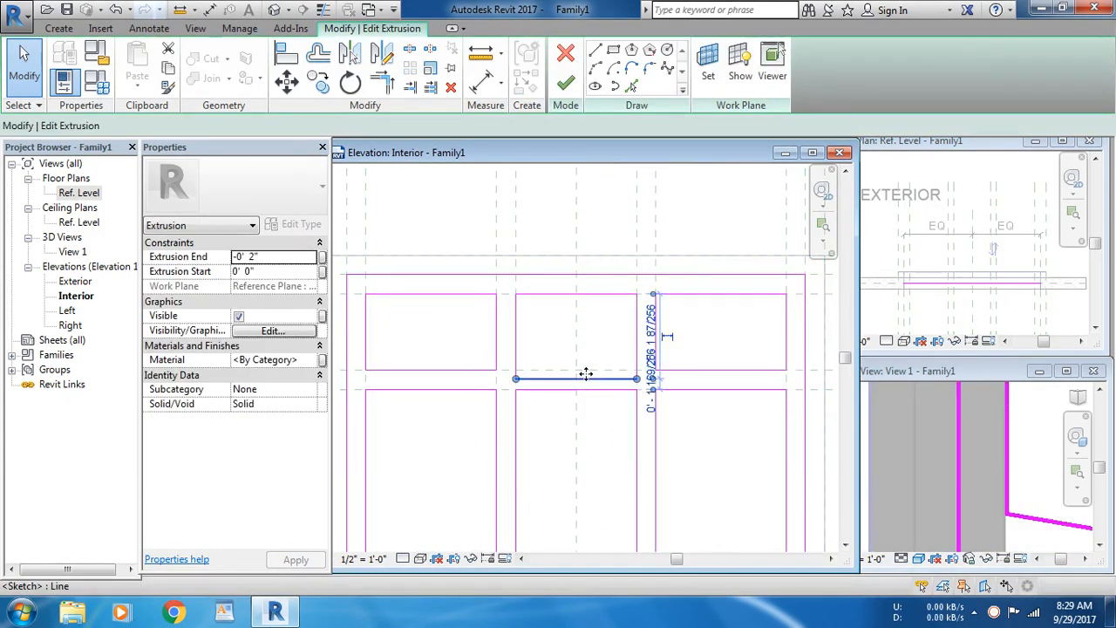
left_click_drag(584, 360, 587, 369)
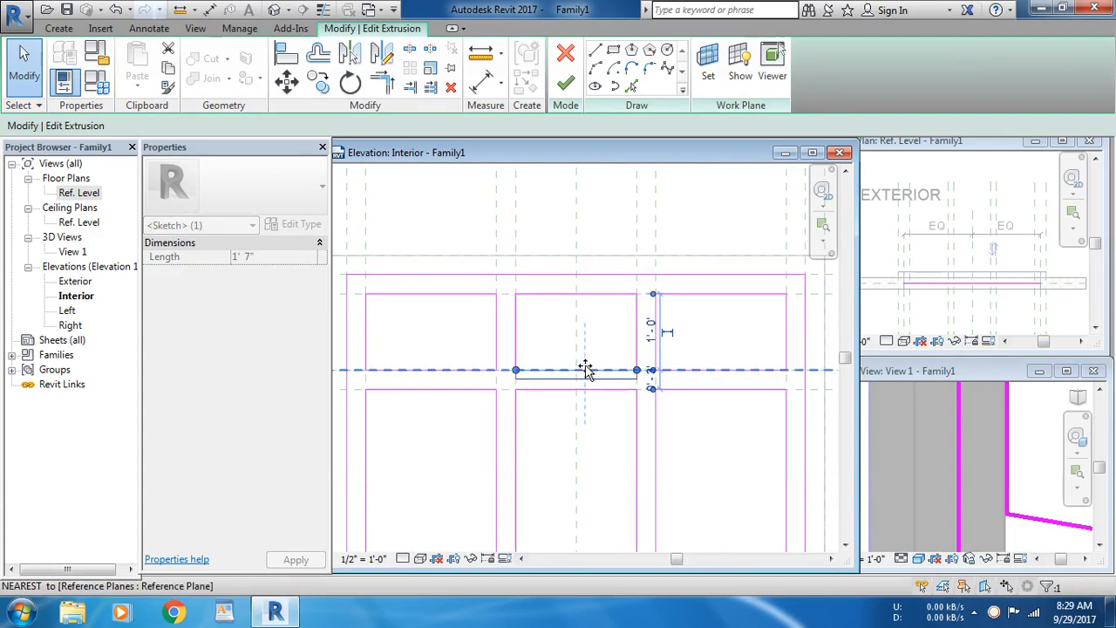
left_click(605, 428)
left_click(565, 83)
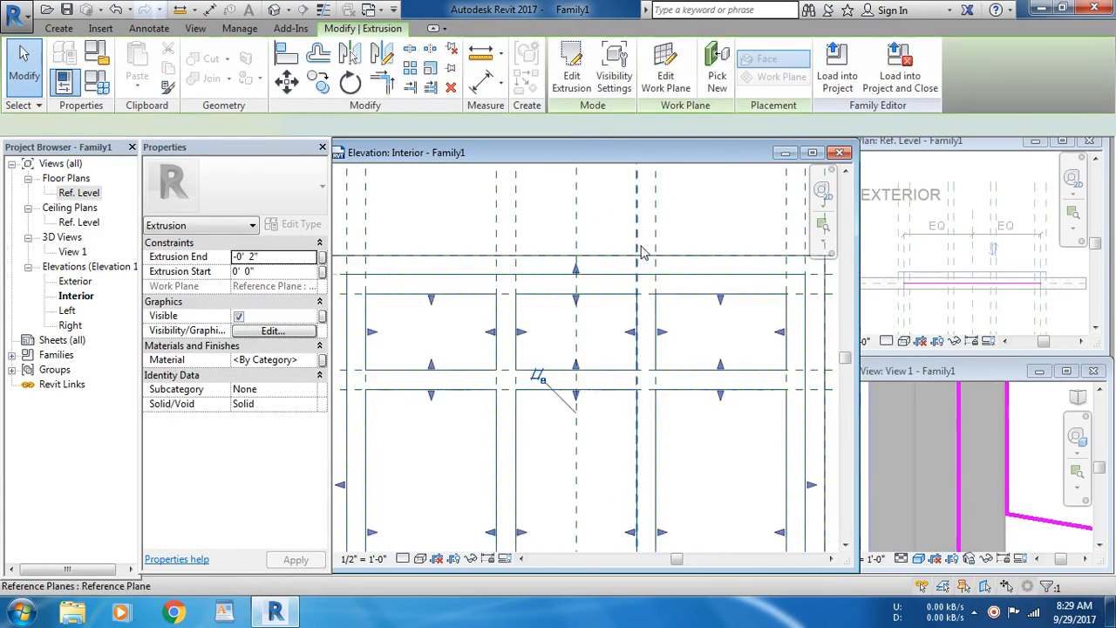
left_click(768, 401)
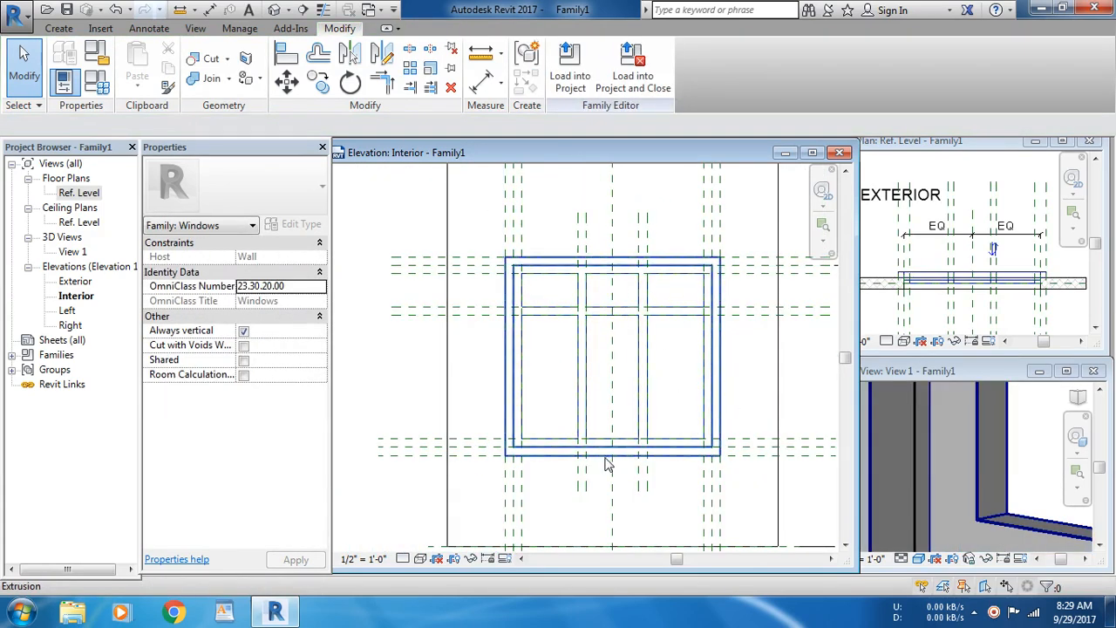
Start a new extrusion and sketch rectangles over the three upper panes, 1' 0" tall and 1' 8 1/2", 1' 7" and 1' 8 1/2" wide.
scroll(604, 457, "up", 6)
scroll(605, 457, "down", 7)
middle_click_drag(563, 385, 543, 364)
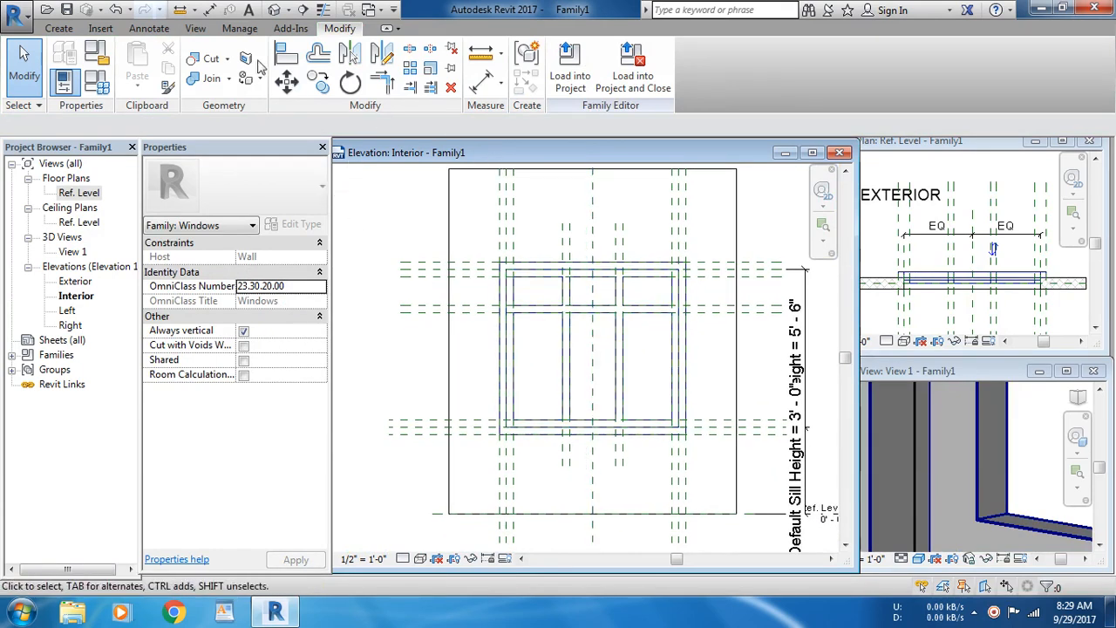
left_click(59, 28)
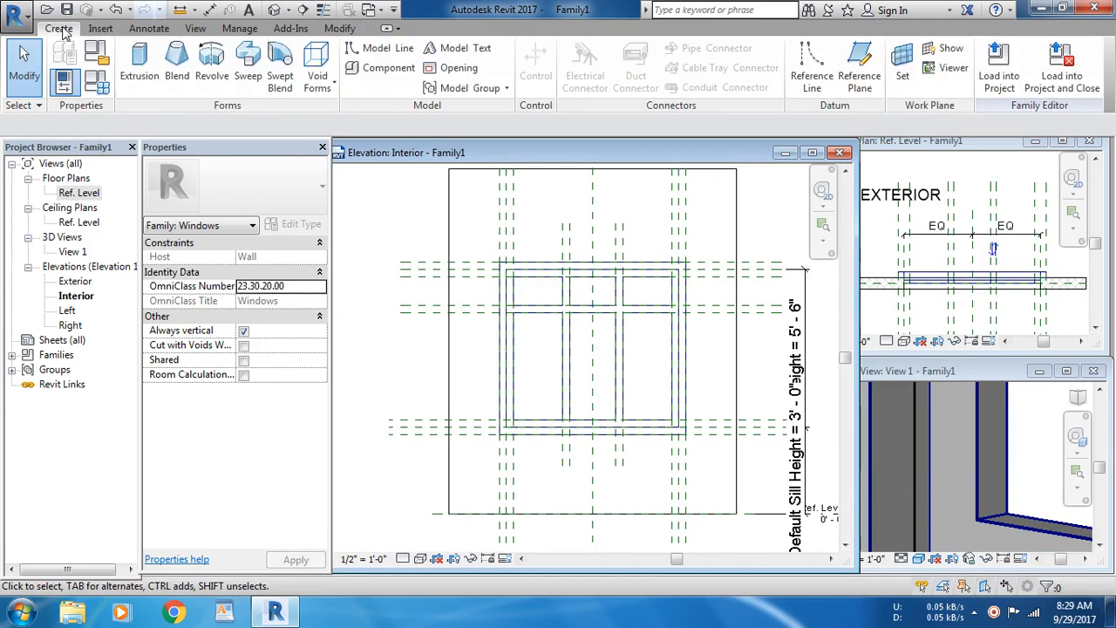
left_click(140, 65)
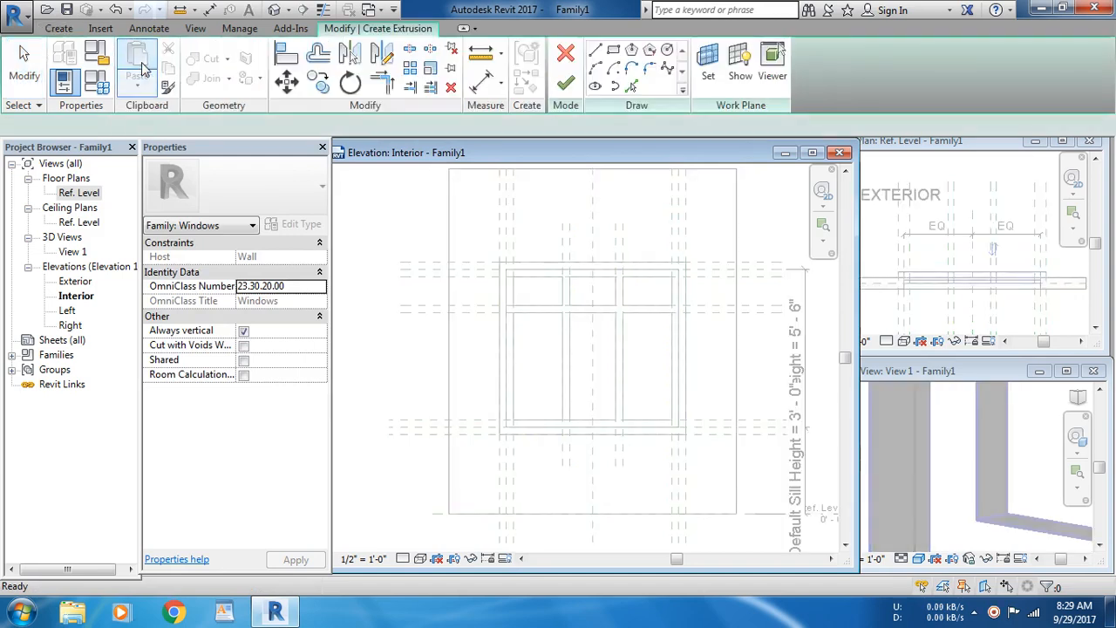
left_click(613, 50)
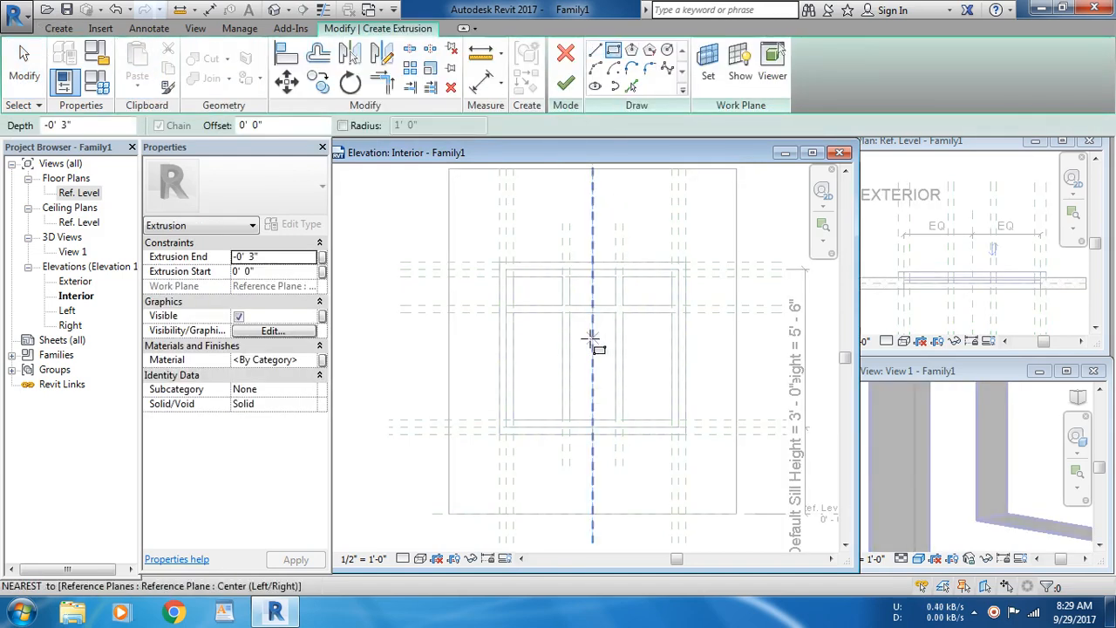
scroll(593, 339, "up", 3)
left_click(491, 231)
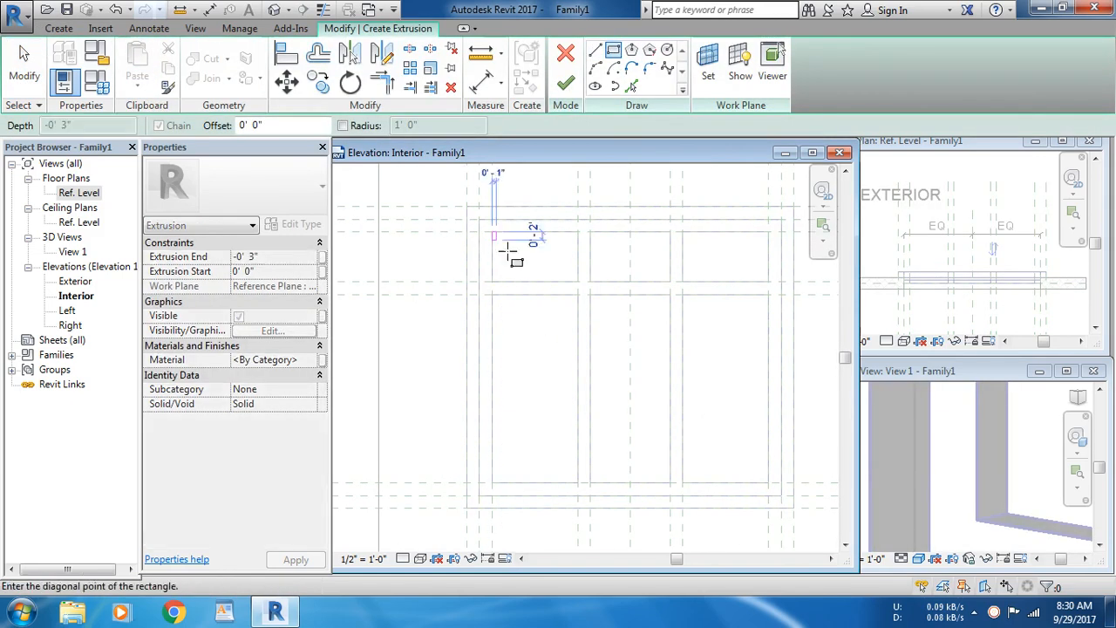
left_click(578, 281)
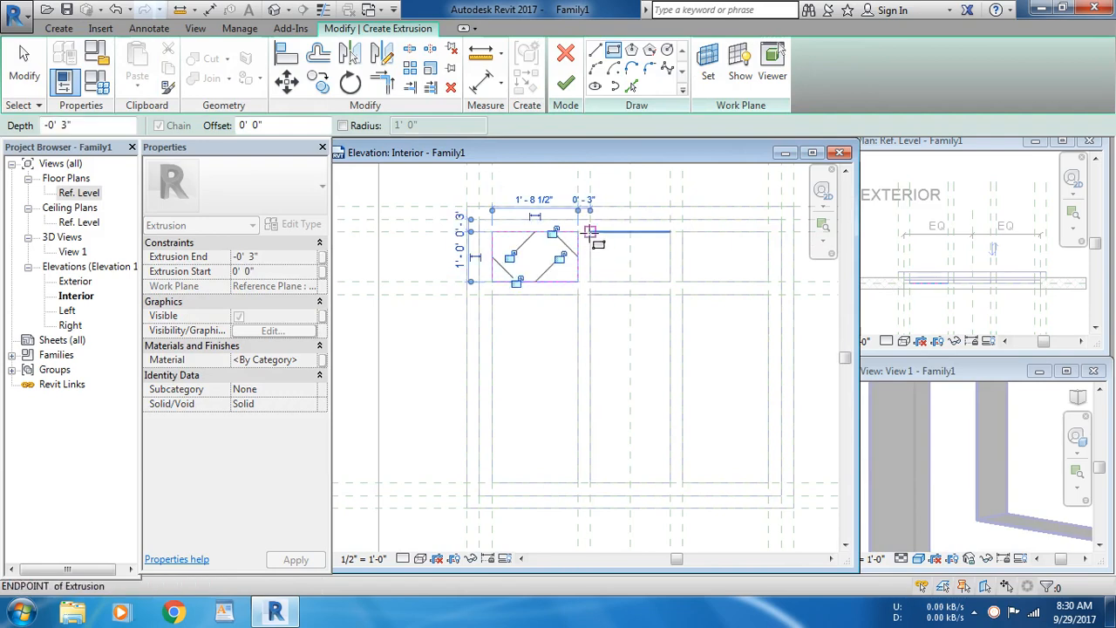
left_click(591, 231)
left_click(670, 282)
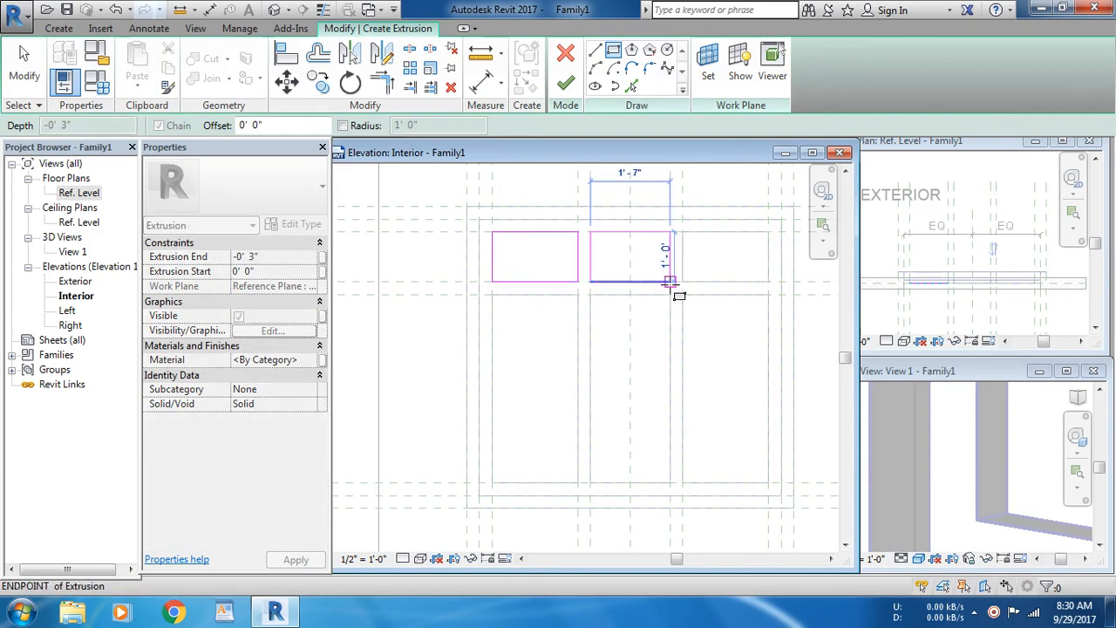
left_click(683, 231)
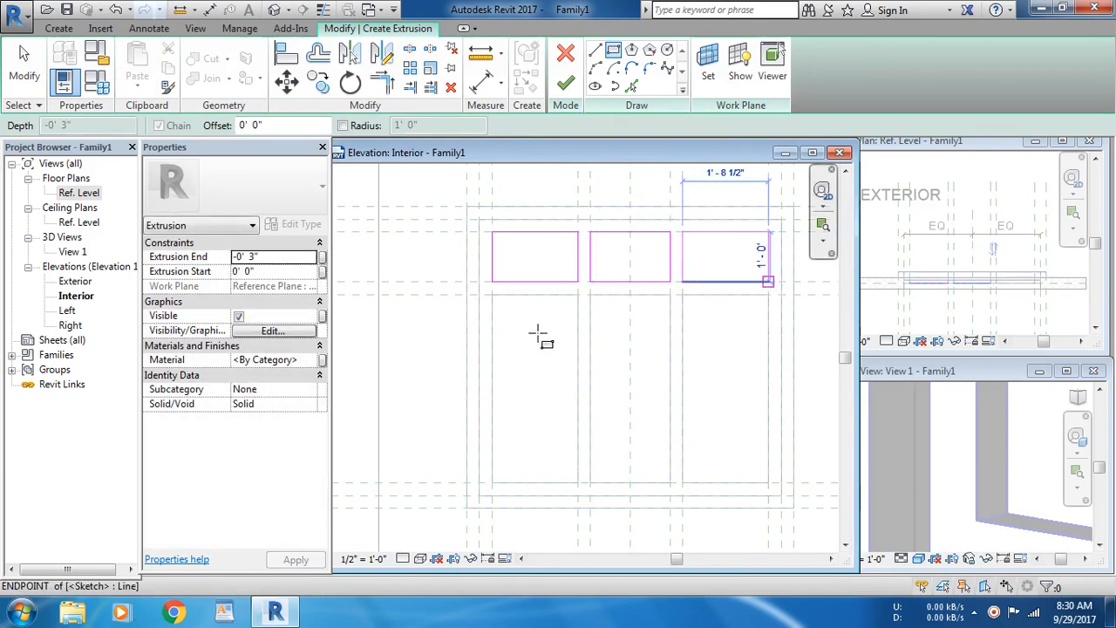
Sketch rectangles over the three lower panes, 3' 9" tall and 1' 8 1/2", 1' 7" and 1' 8 1/2" wide.
left_click(493, 295)
left_click(578, 482)
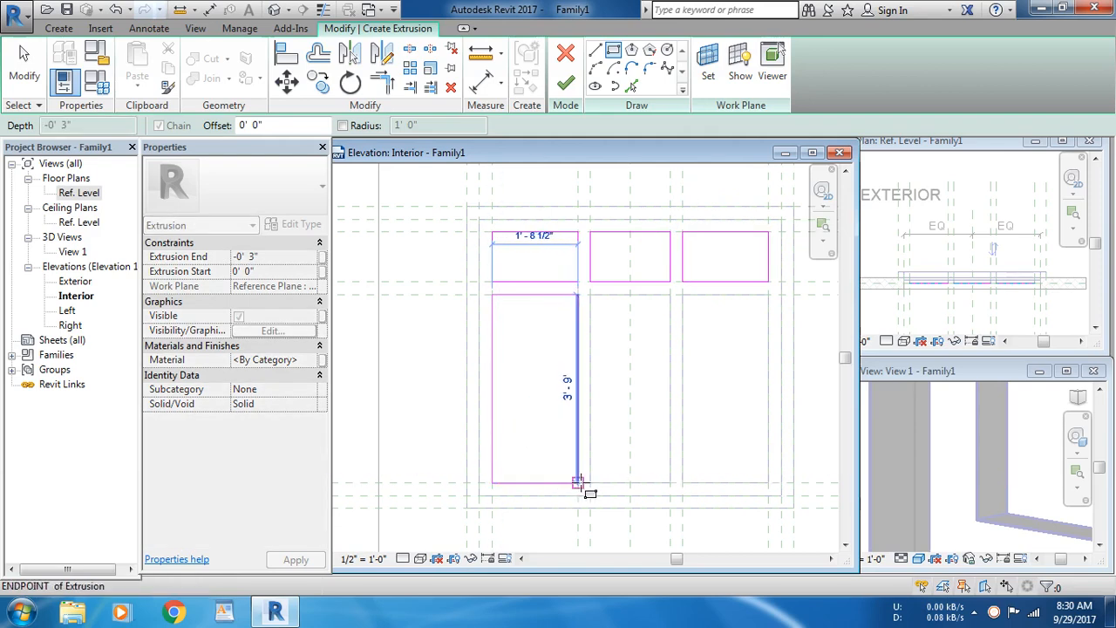
left_click(590, 295)
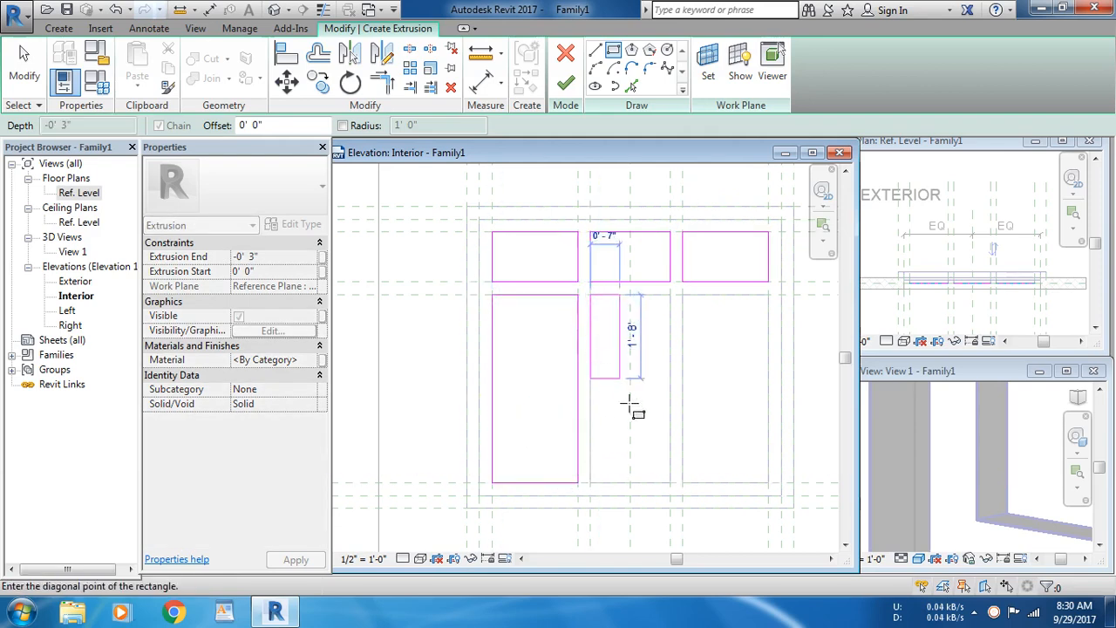
left_click(670, 482)
left_click(683, 295)
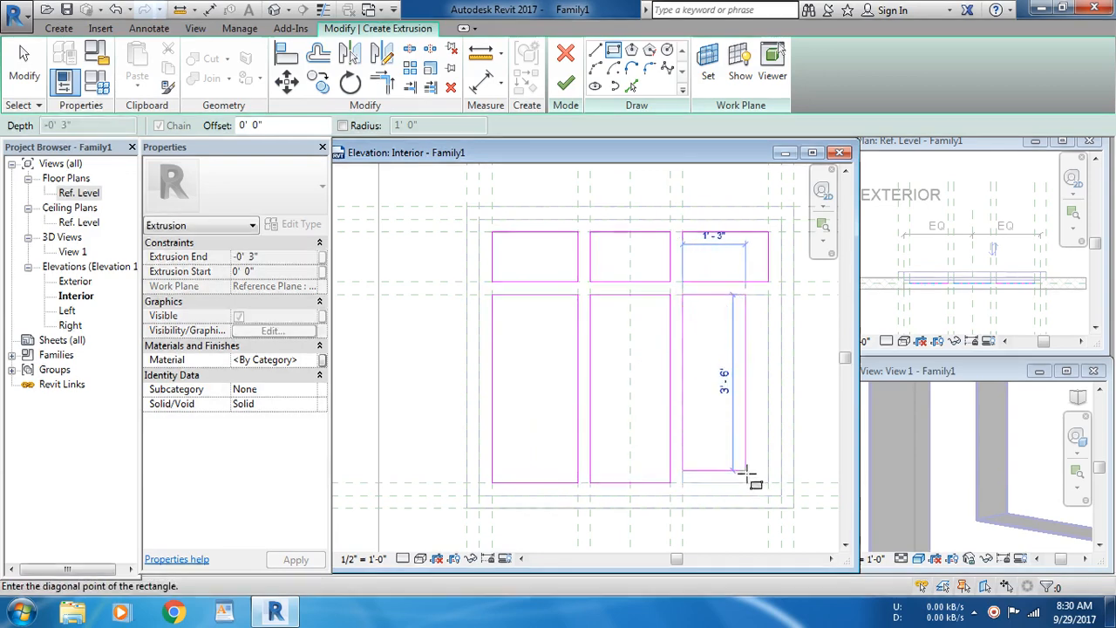
left_click(767, 482)
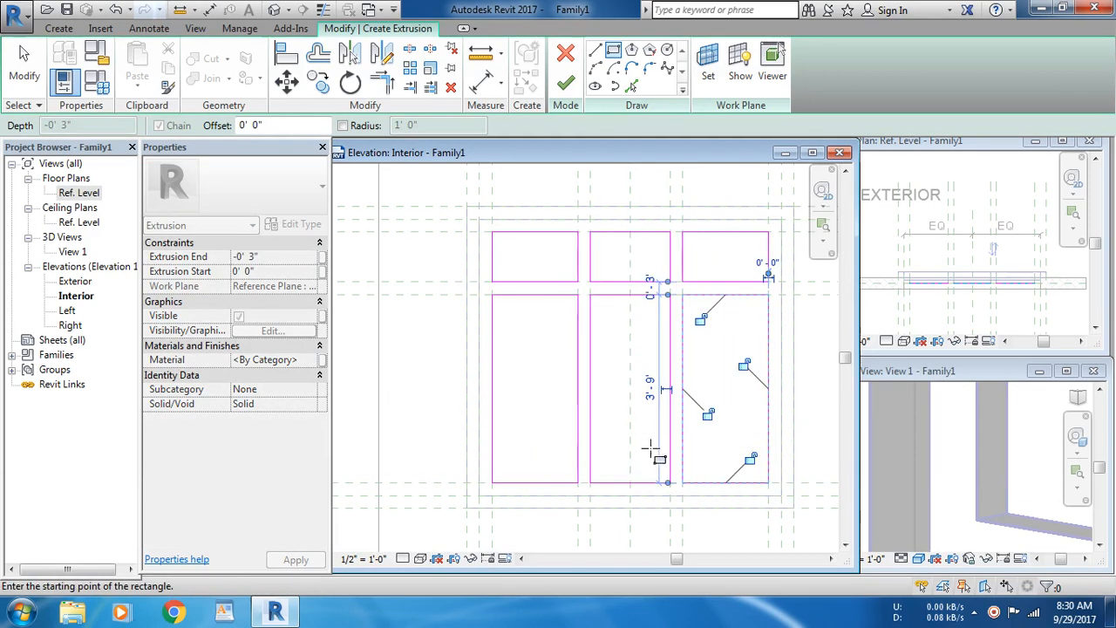
Set the pane extrusion's end to -0' 1" and finish the sketch.
scroll(648, 448, "down", 1)
left_click(272, 271)
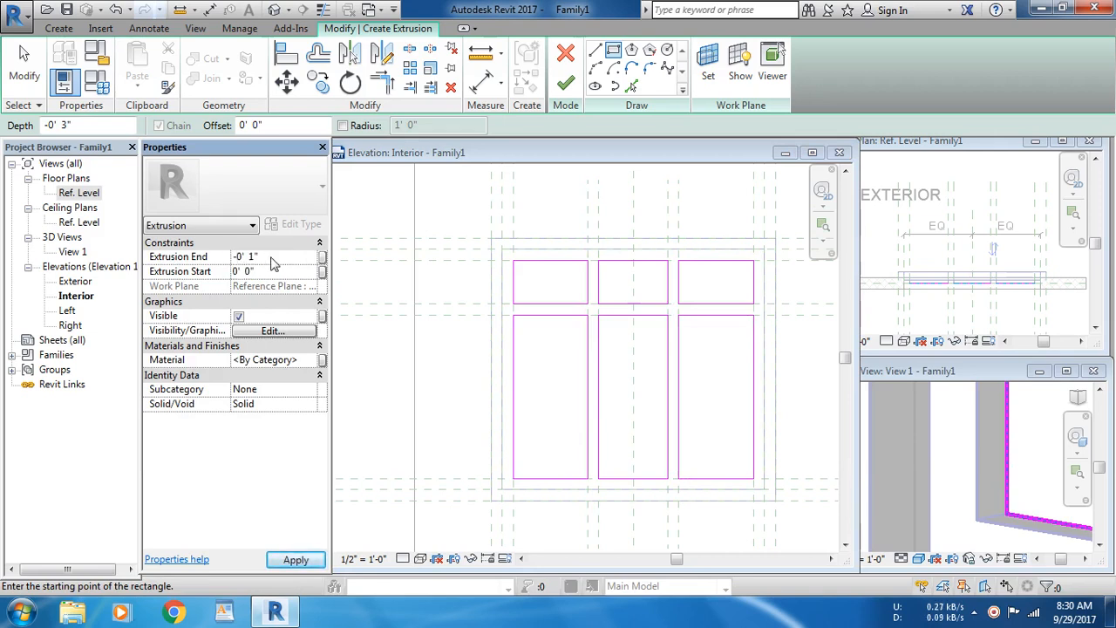
left_click(296, 561)
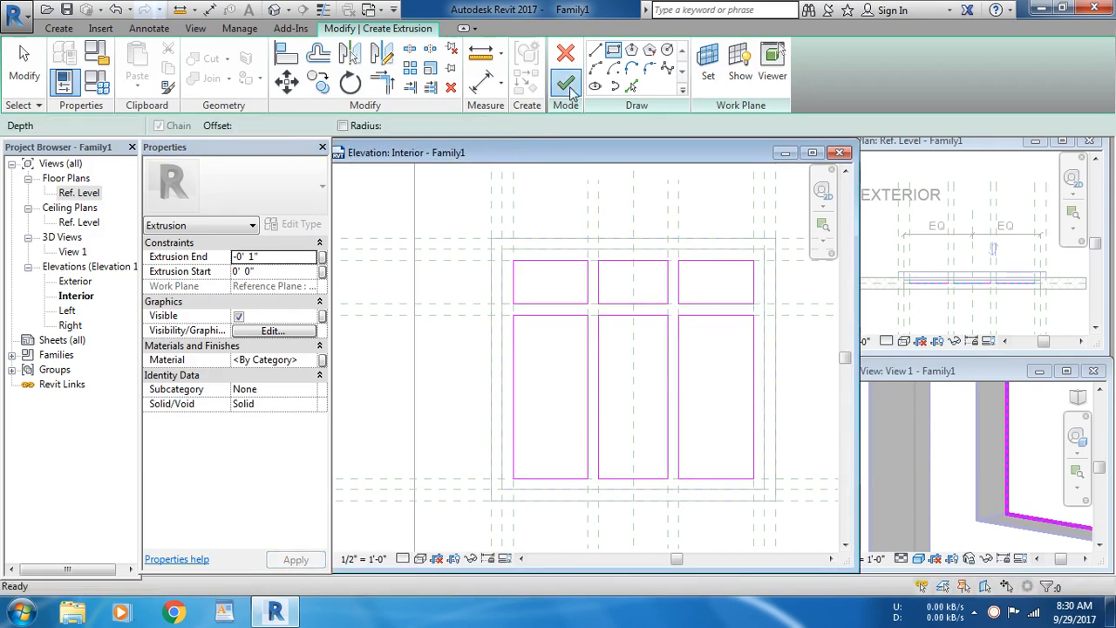
left_click(565, 83)
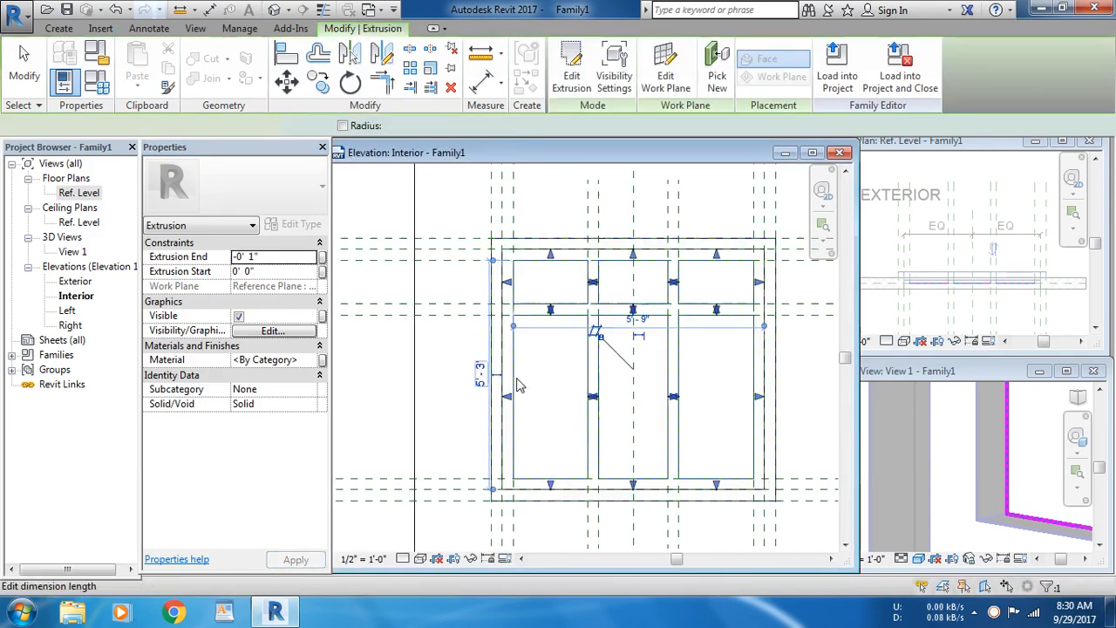
Examine the depth of the pane extrusion within the wall and frame in the Ref. Level floor plan.
left_click(964, 296)
scroll(966, 296, "up", 3)
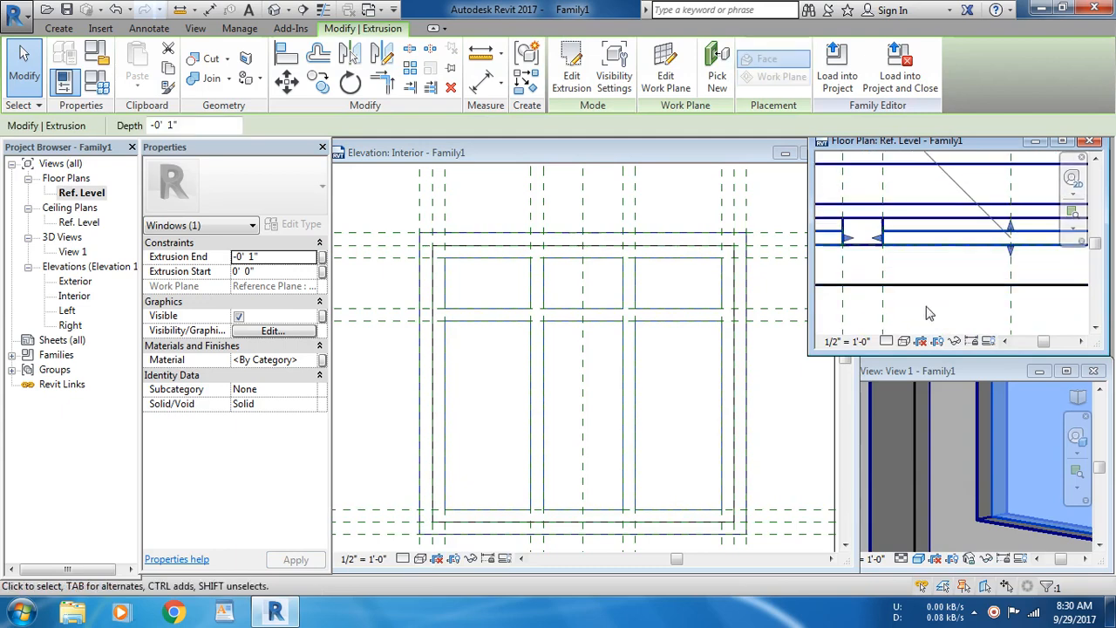
middle_click_drag(937, 319, 1100, 319)
scroll(1002, 301, "up", 1)
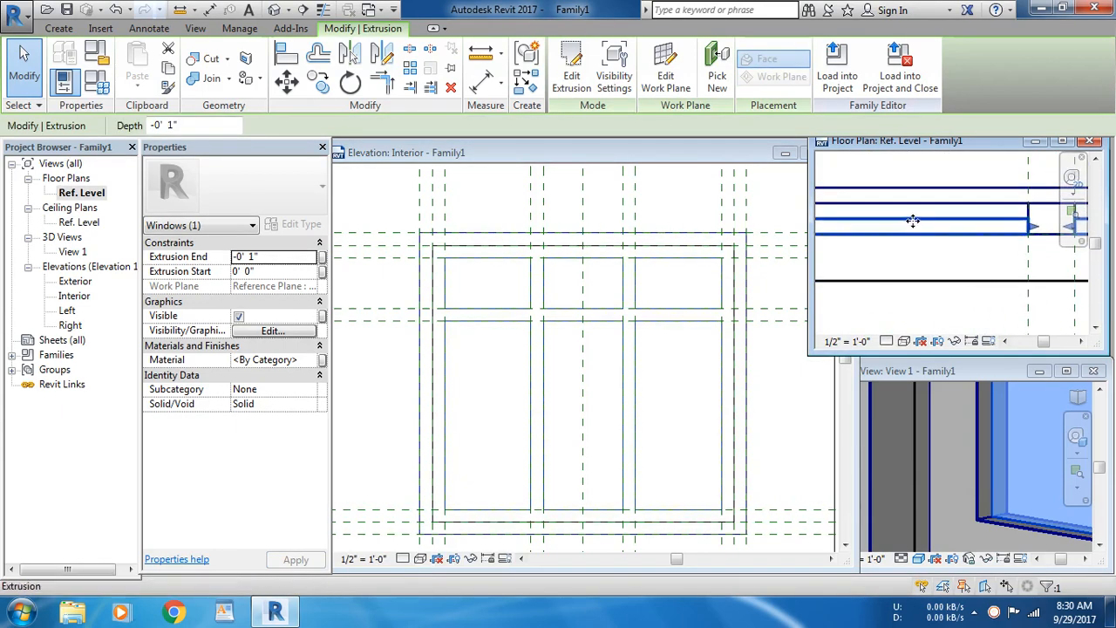
scroll(912, 221, "down", 4)
left_click(848, 300)
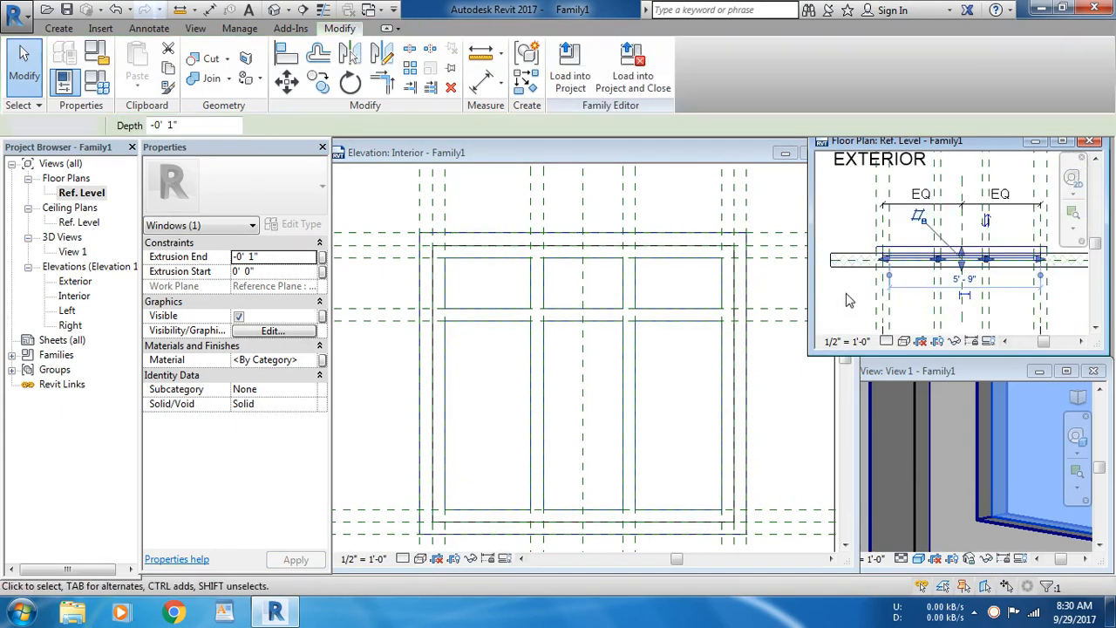
scroll(815, 311, "down", 3)
Delete the vertical reference planes along both sides of the window frame in the Interior elevation.
left_click(712, 366)
scroll(722, 282, "down", 3)
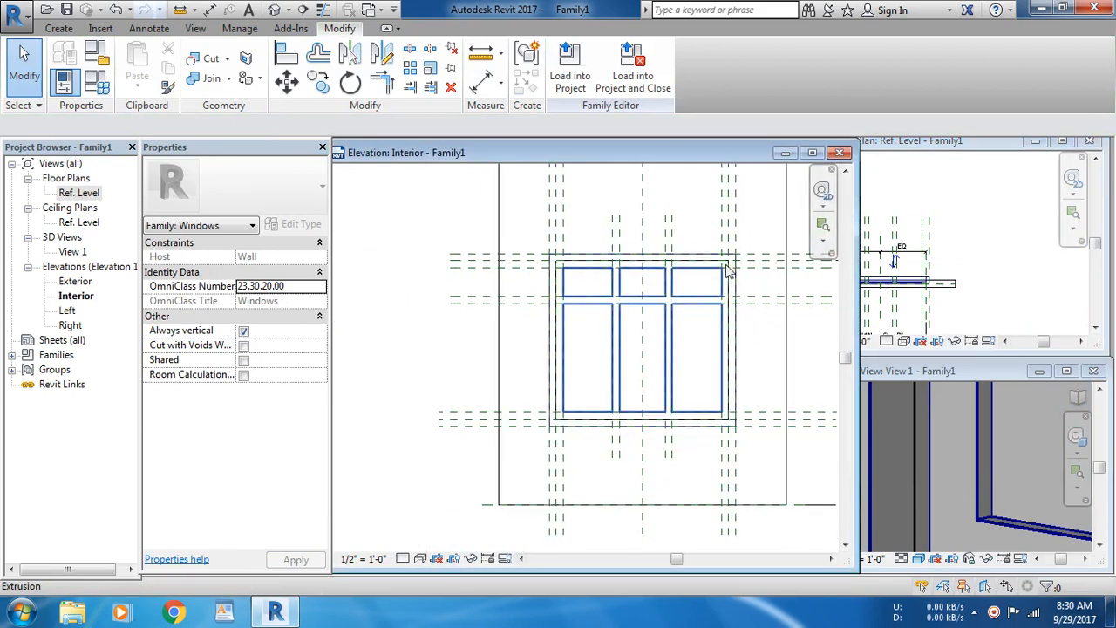
scroll(731, 253, "down", 2)
left_click_drag(739, 229, 552, 225)
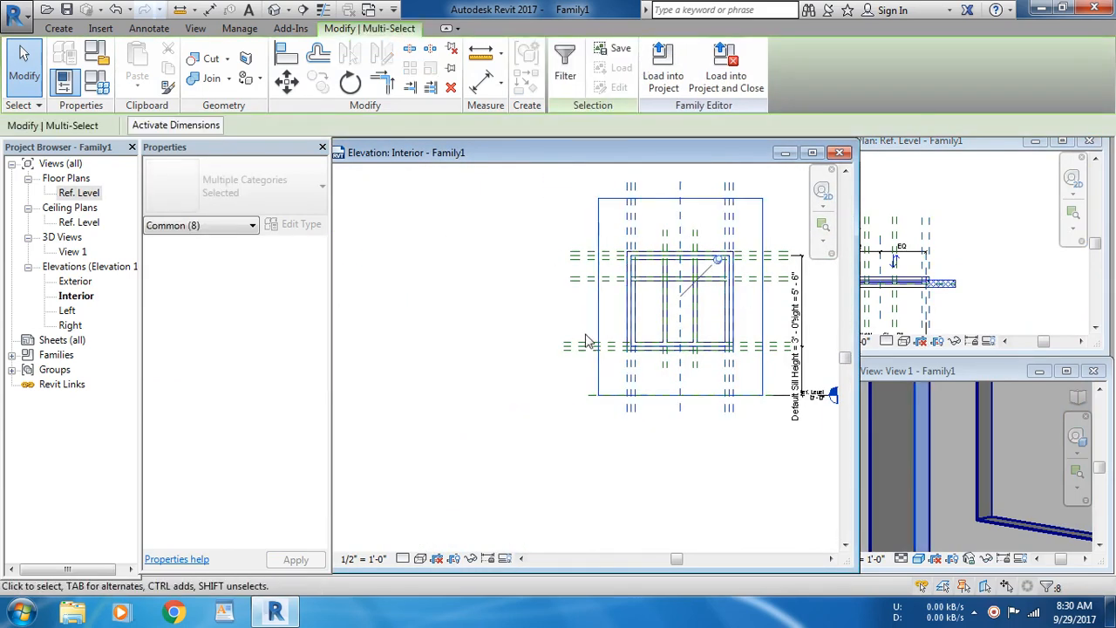
left_click(450, 89)
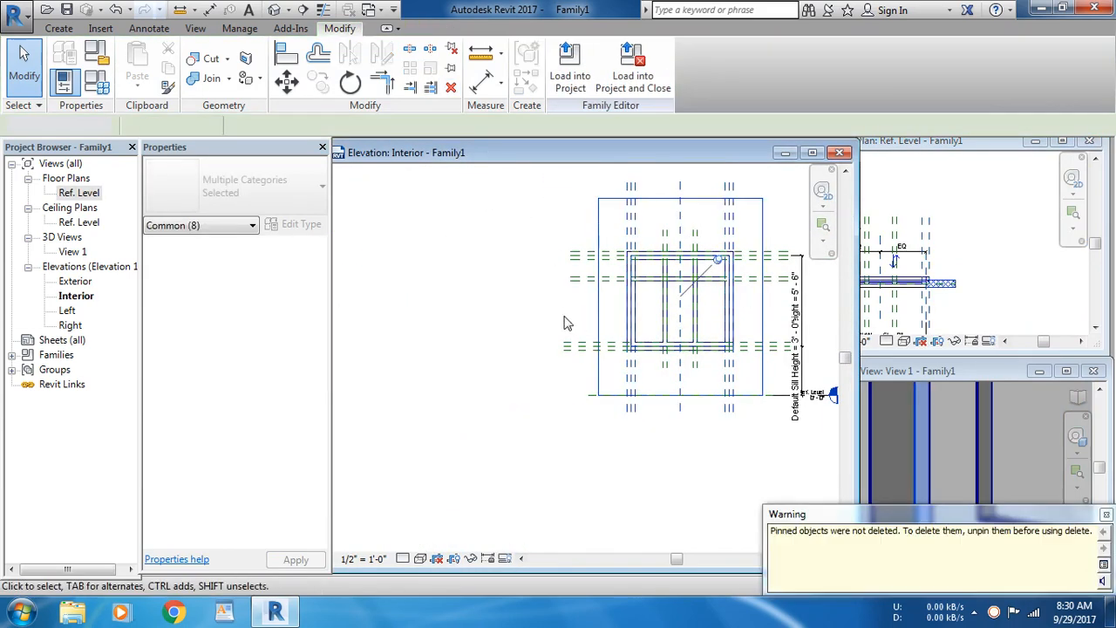
left_click(590, 373)
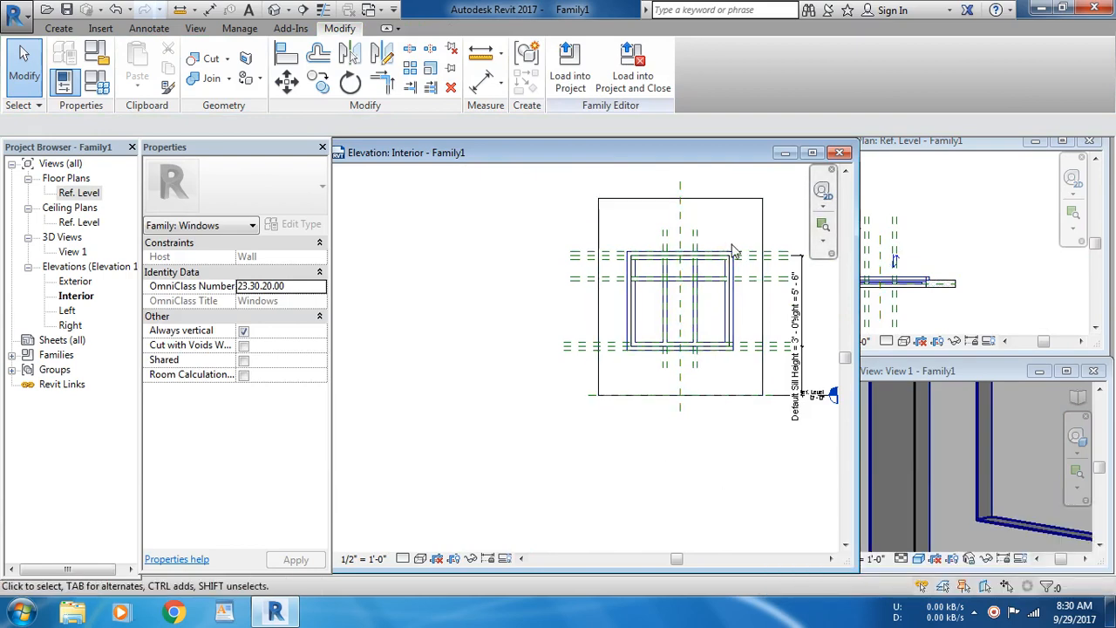
Delete the vertical reference planes at both mullions and the horizontal layout reference planes across the window.
left_click(688, 234)
key("Delete")
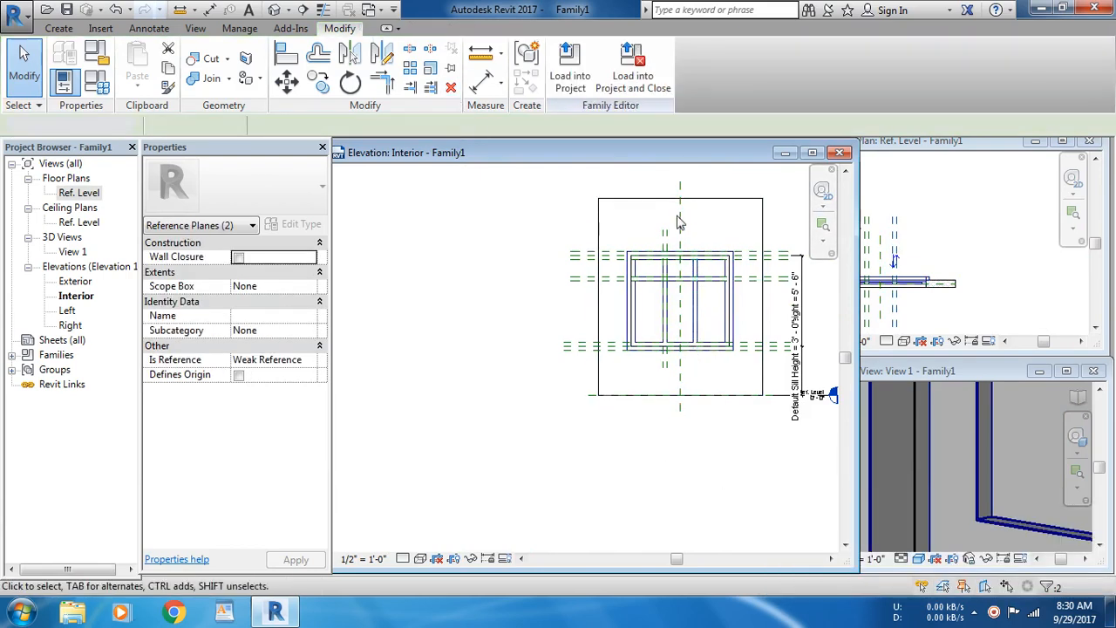
left_click_drag(675, 237, 644, 227)
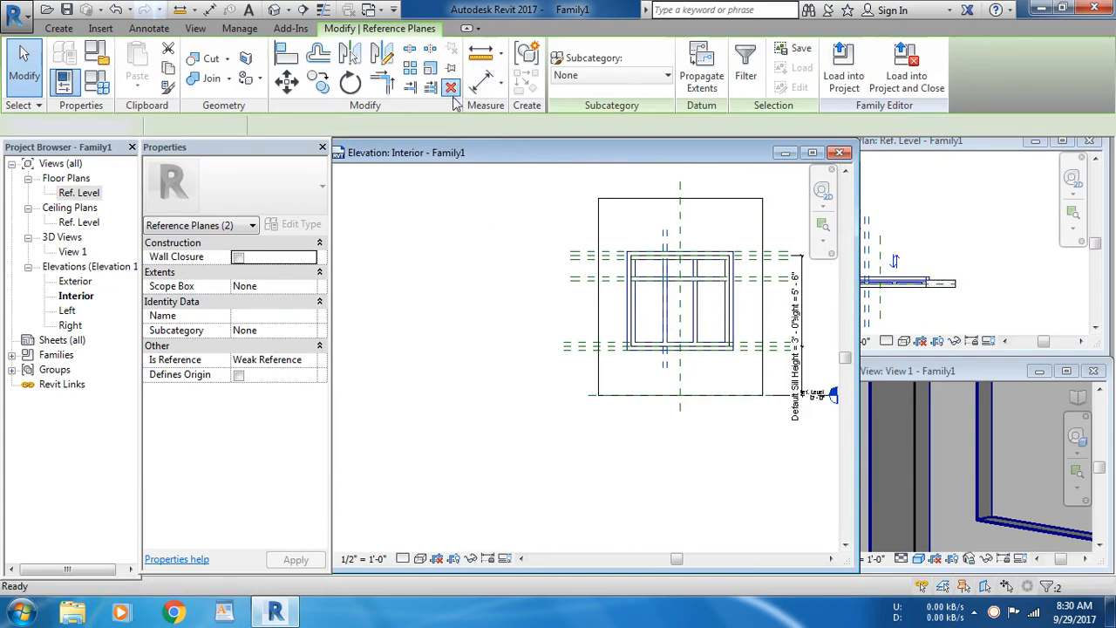
left_click(451, 89)
left_click_drag(574, 363, 532, 235)
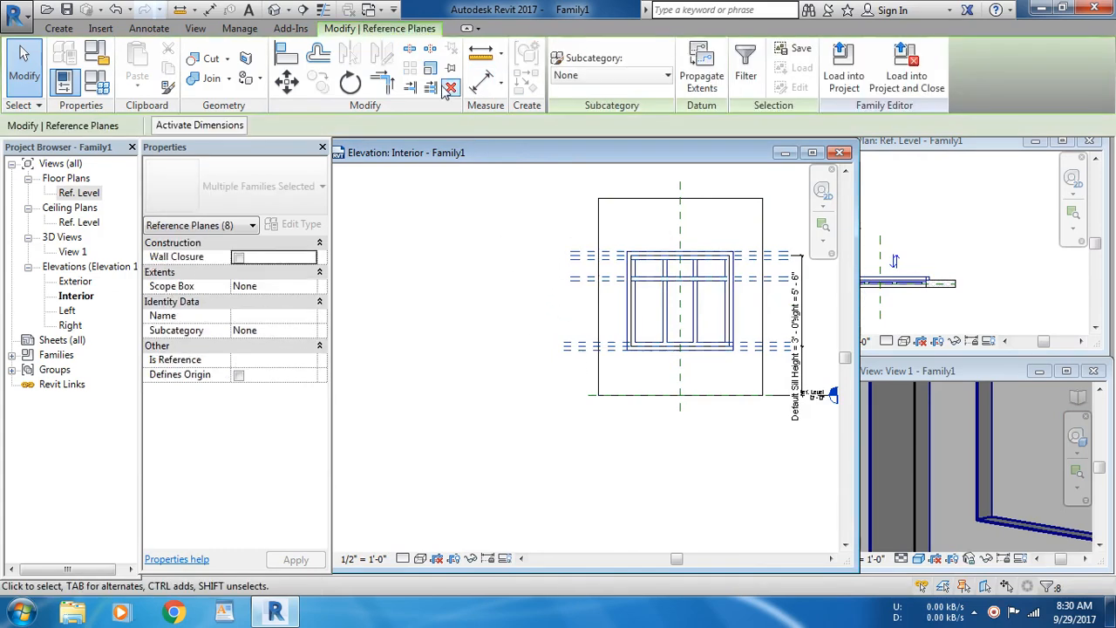
left_click(452, 89)
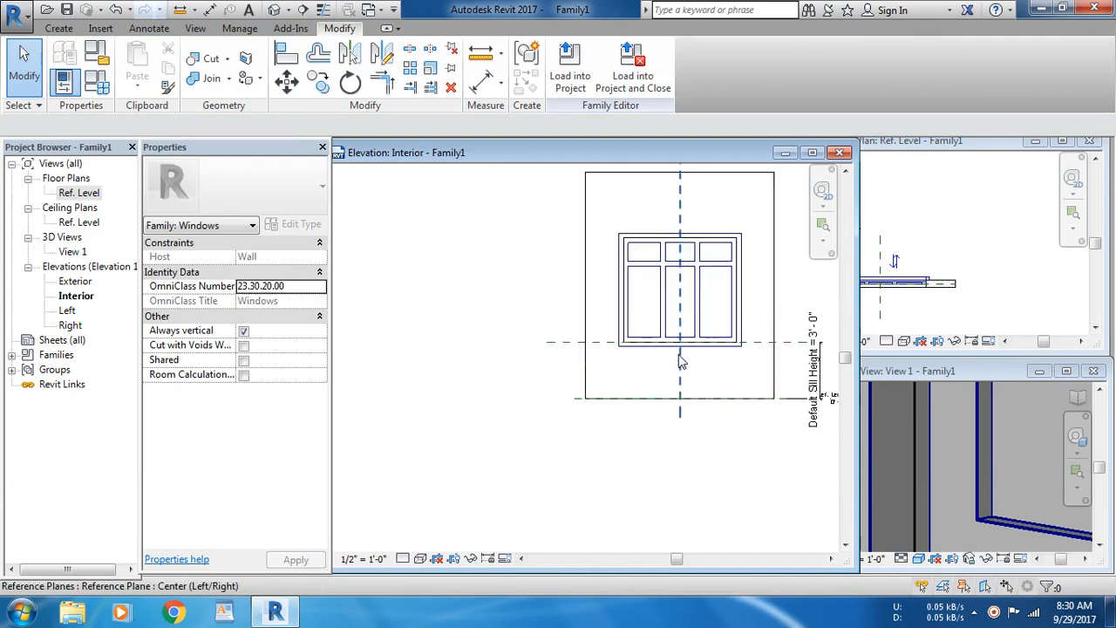
Examine the frame, mullions and six panes in the Interior elevation.
middle_click_drag(703, 376, 617, 454)
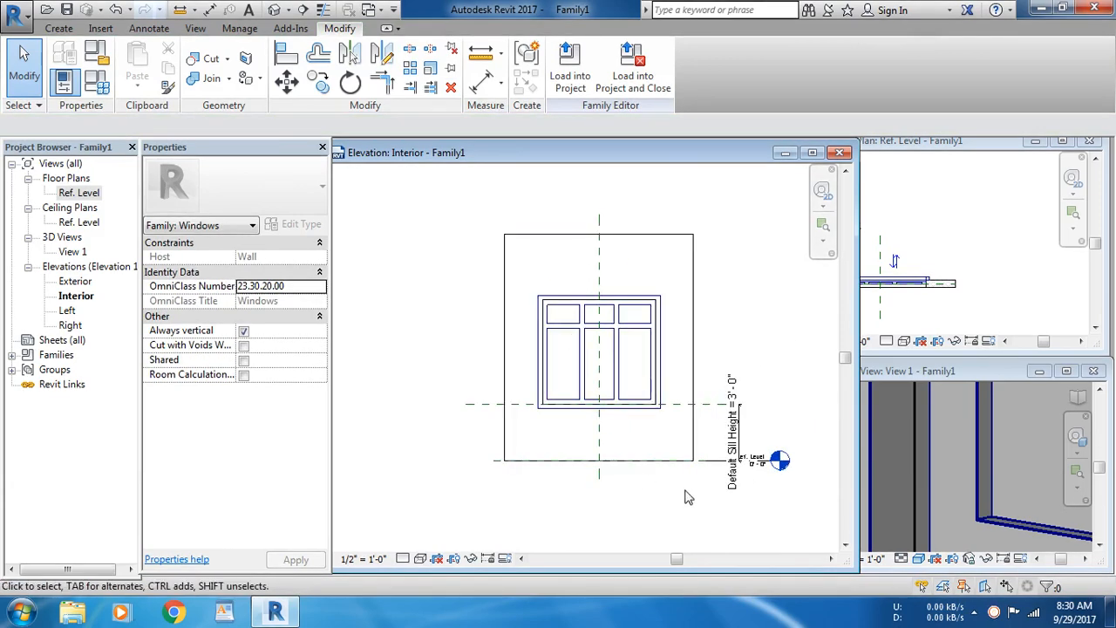
scroll(720, 319, "down", 2)
scroll(640, 326, "up", 4)
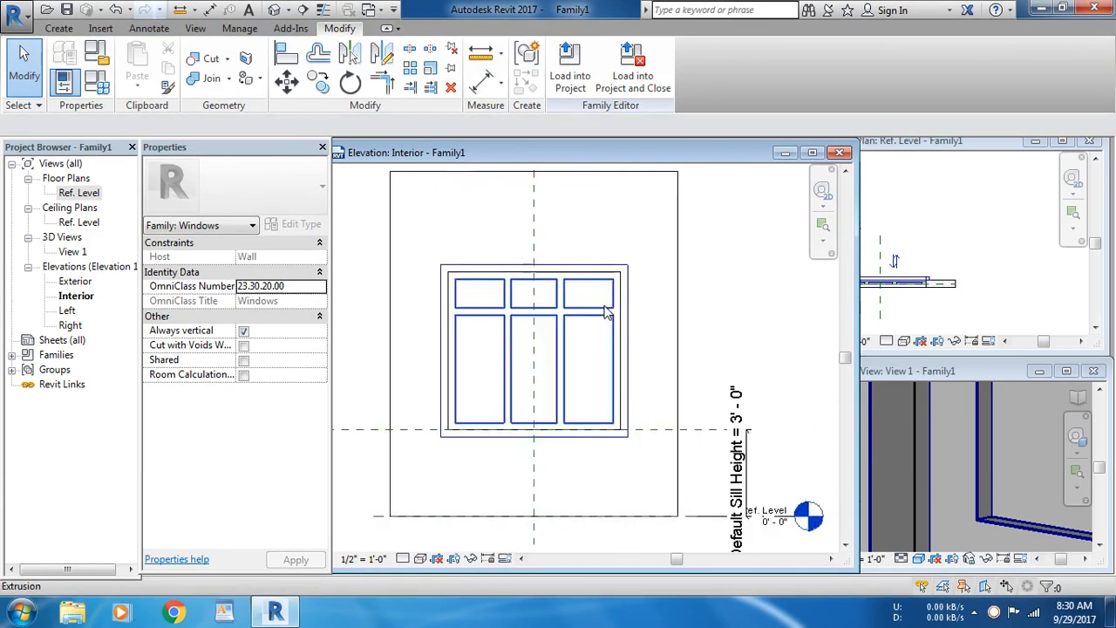
middle_click_drag(676, 411, 678, 412)
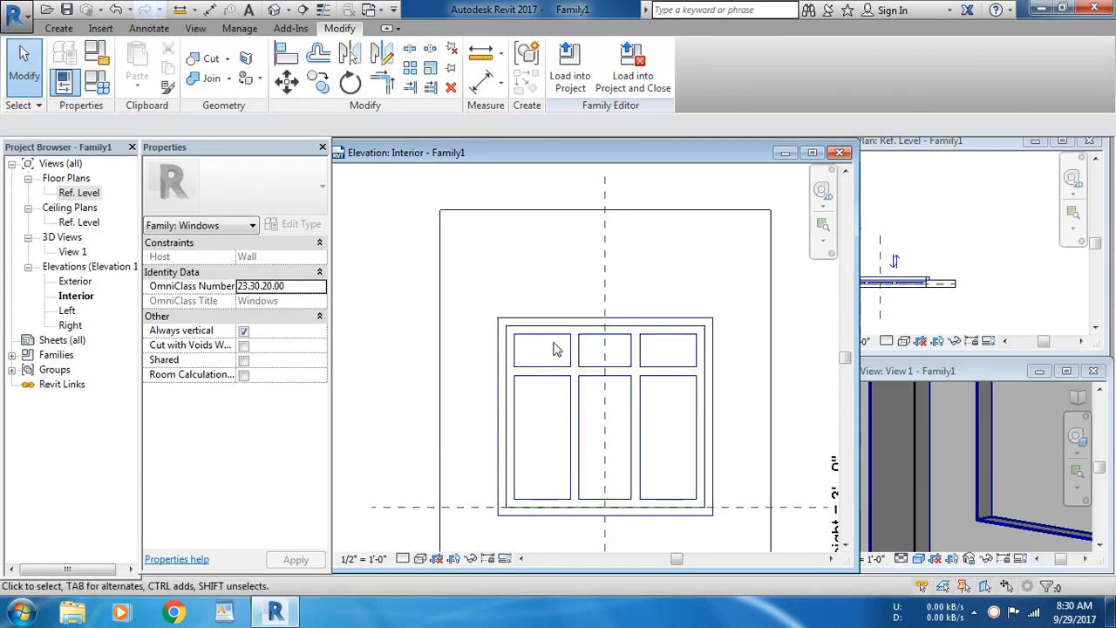
scroll(523, 305, "up", 1)
scroll(523, 304, "down", 2)
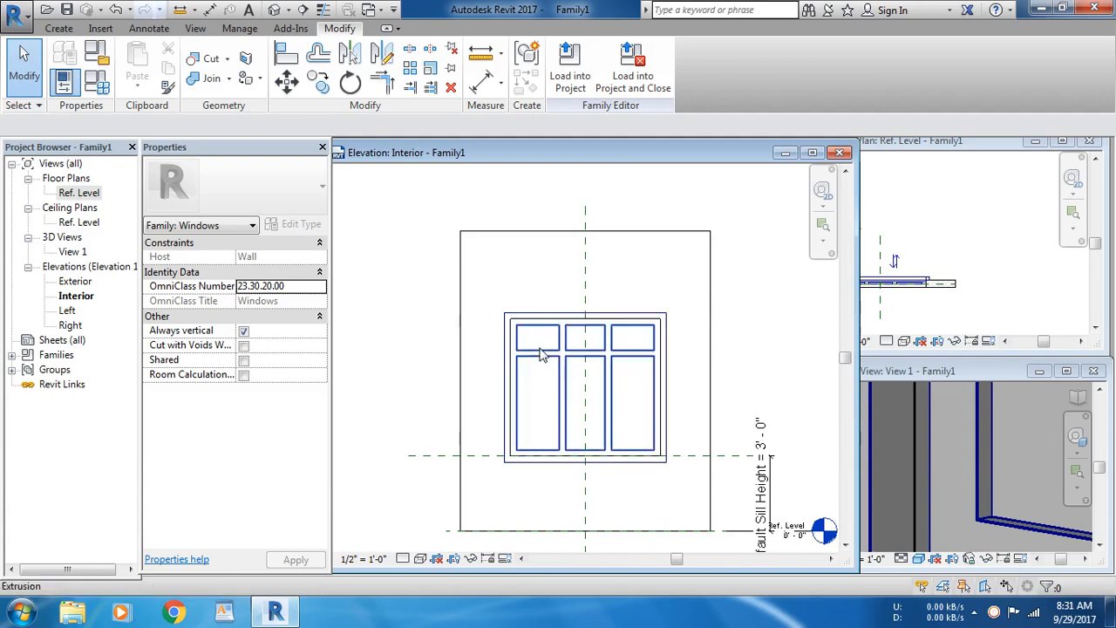
middle_click_drag(541, 349, 520, 332)
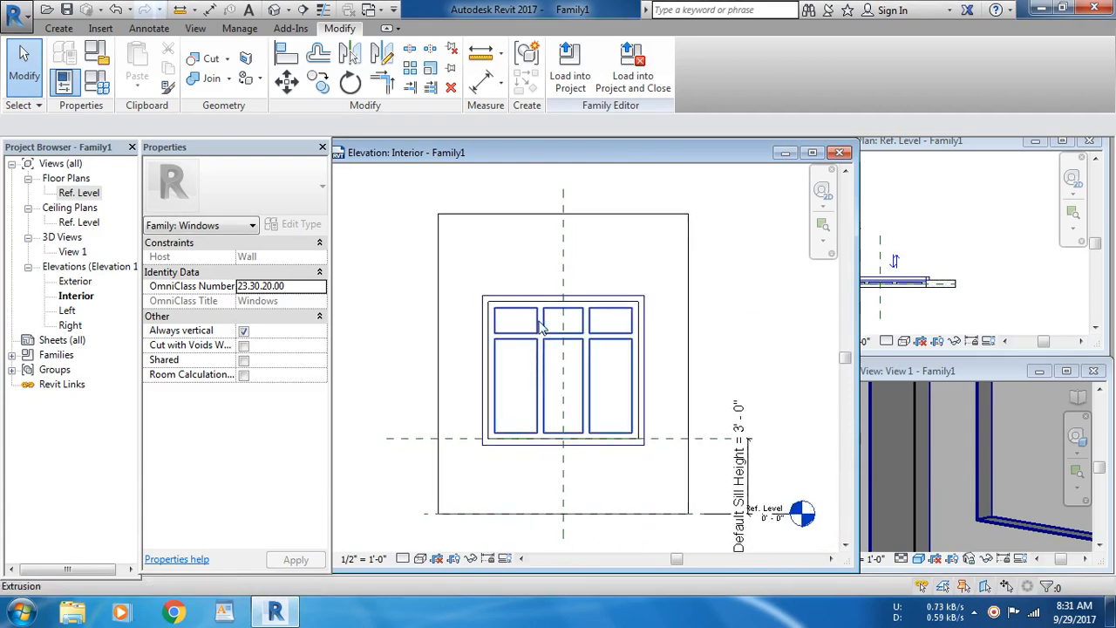
scroll(538, 292, "up", 2)
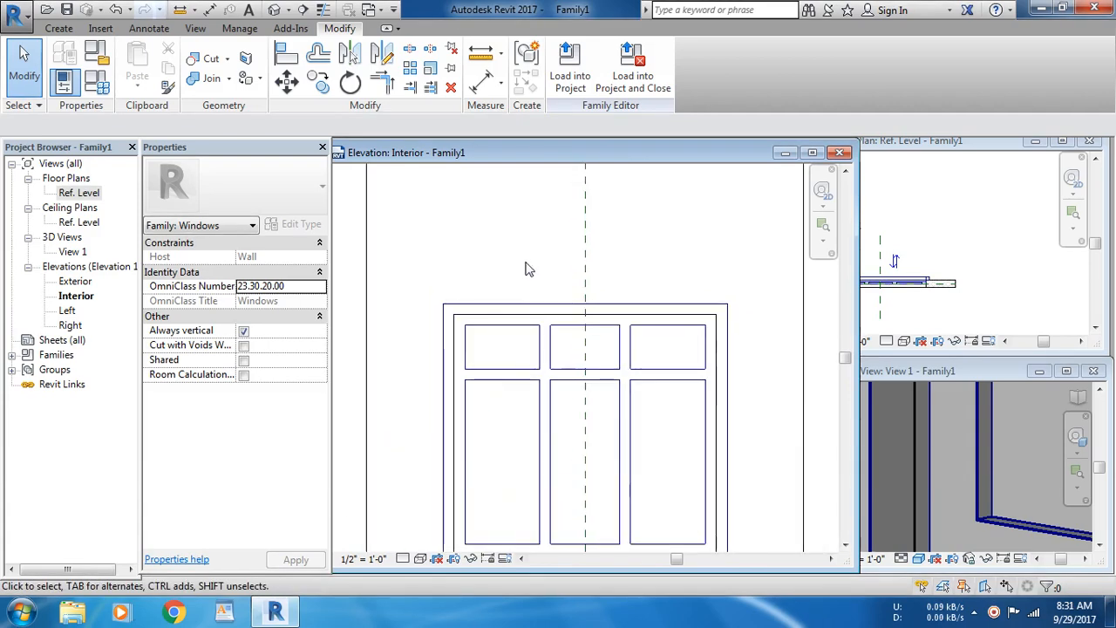
scroll(538, 227, "down", 2)
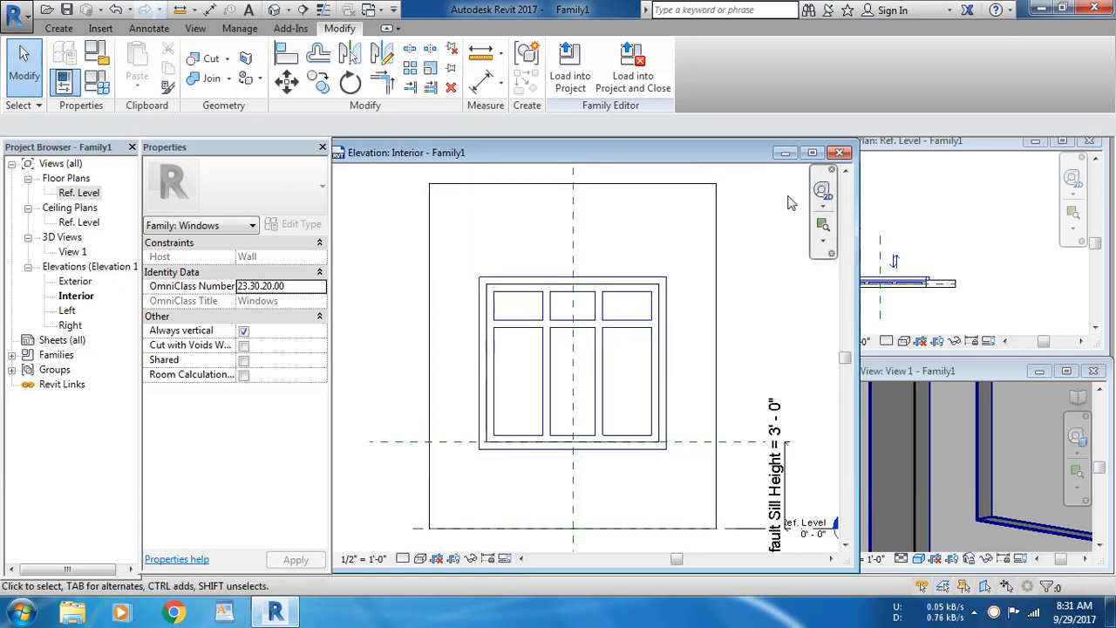
Close the Interior elevation and Ref. Level plan views and enlarge the 3D view window to fill the workspace.
left_click(839, 154)
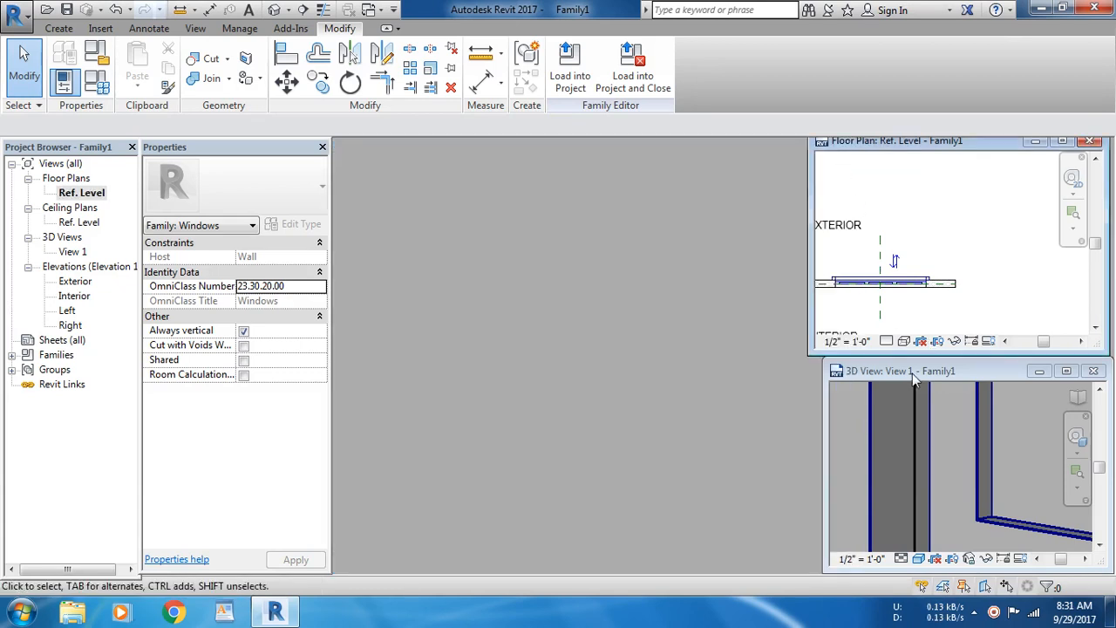
left_click_drag(912, 373, 636, 304)
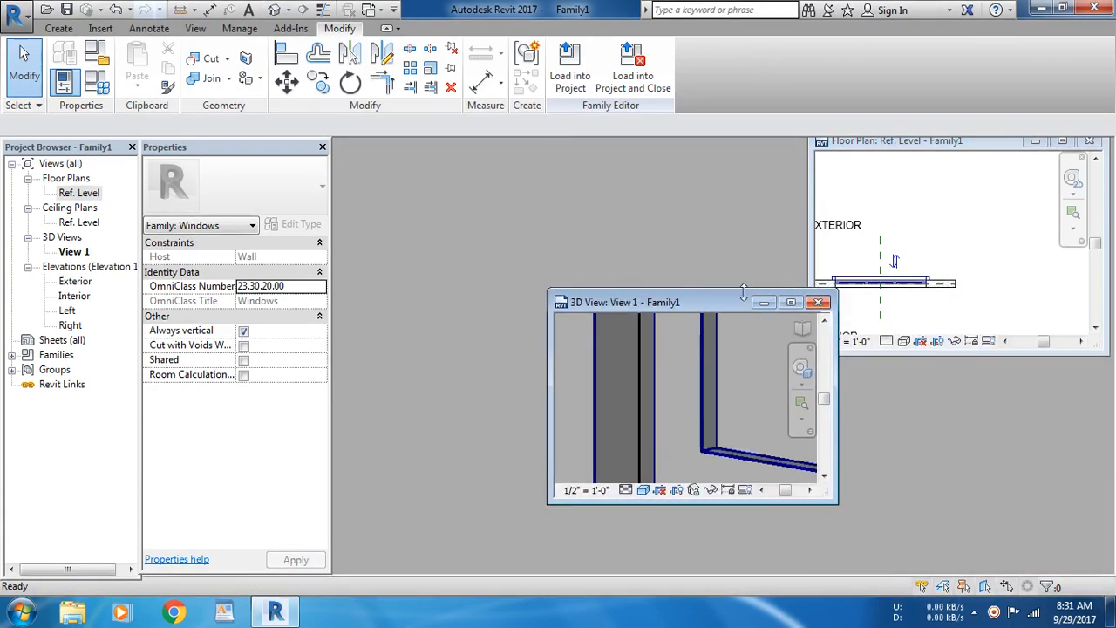
left_click(1091, 141)
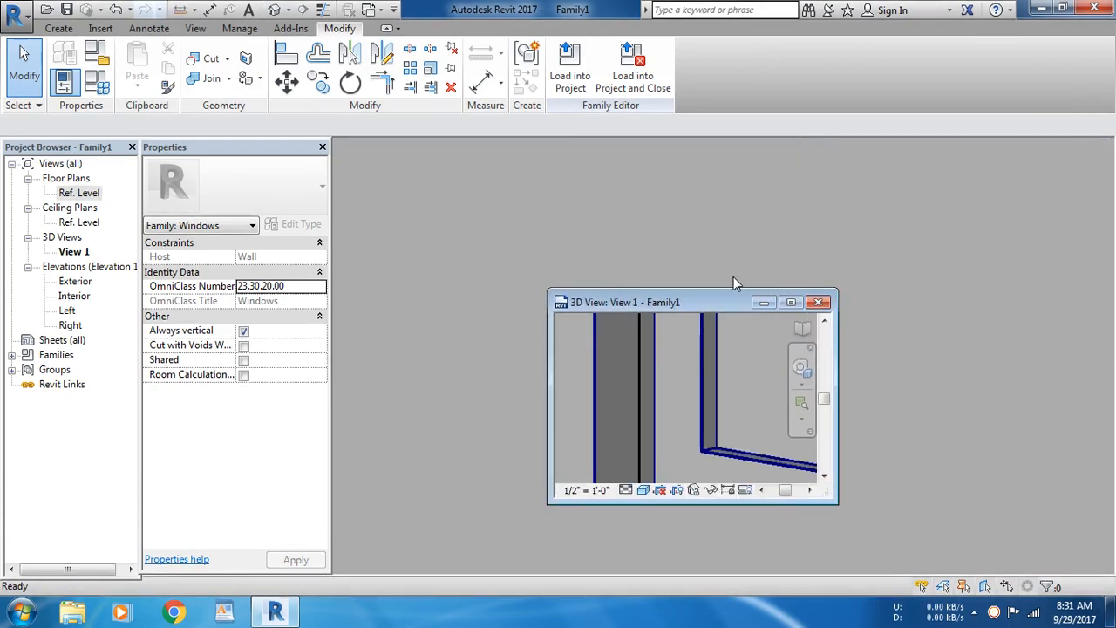
left_click_drag(726, 289, 726, 139)
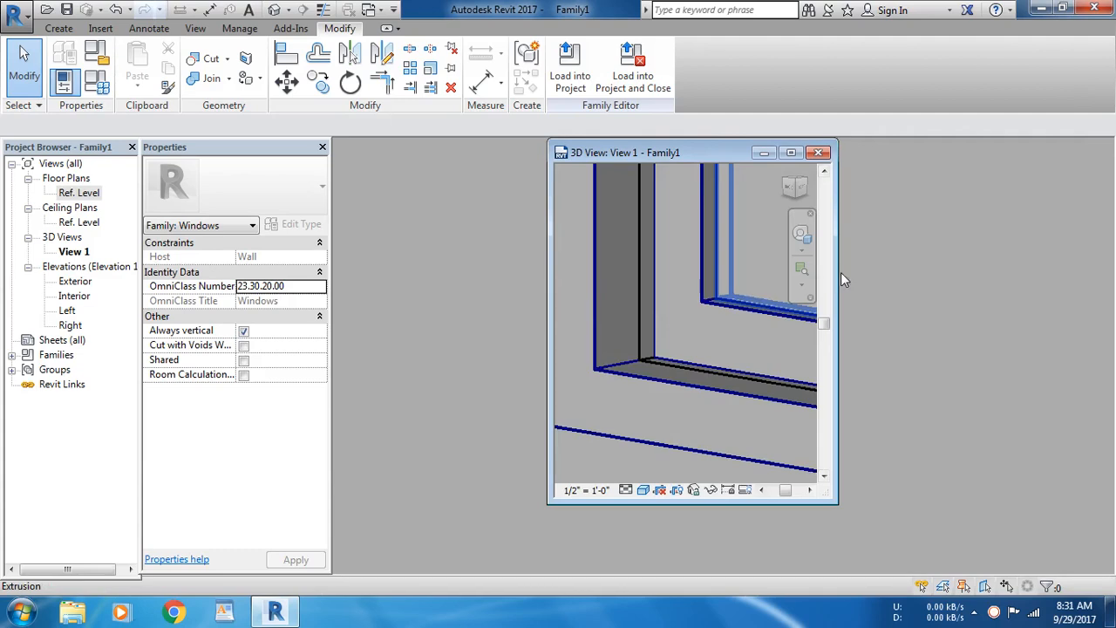
left_click_drag(840, 272, 1064, 273)
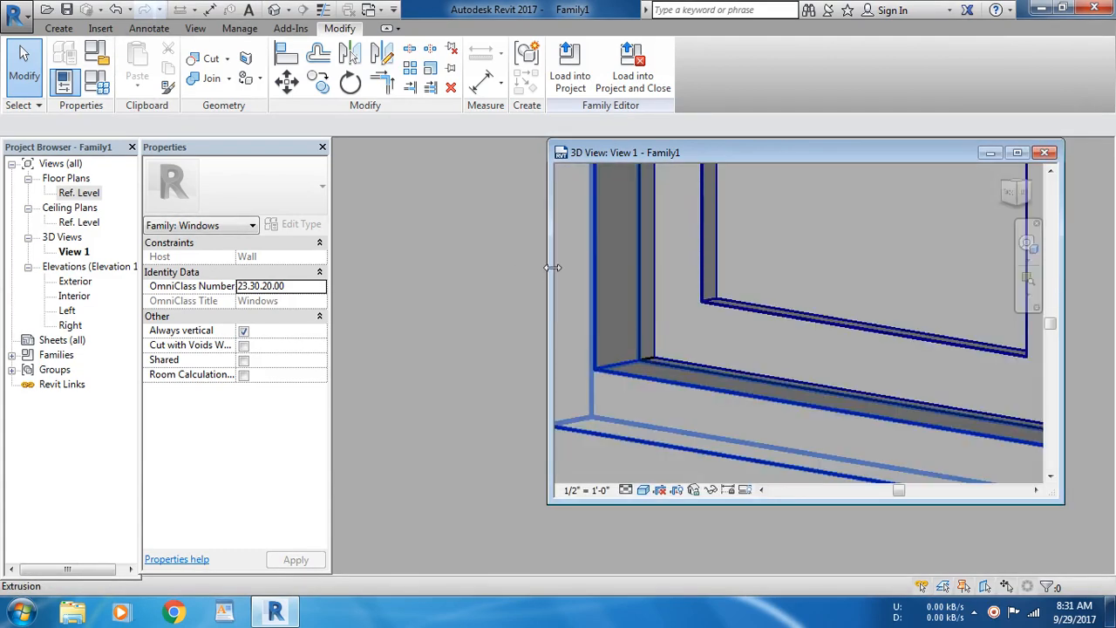
left_click_drag(552, 267, 382, 271)
left_click_drag(692, 502, 692, 549)
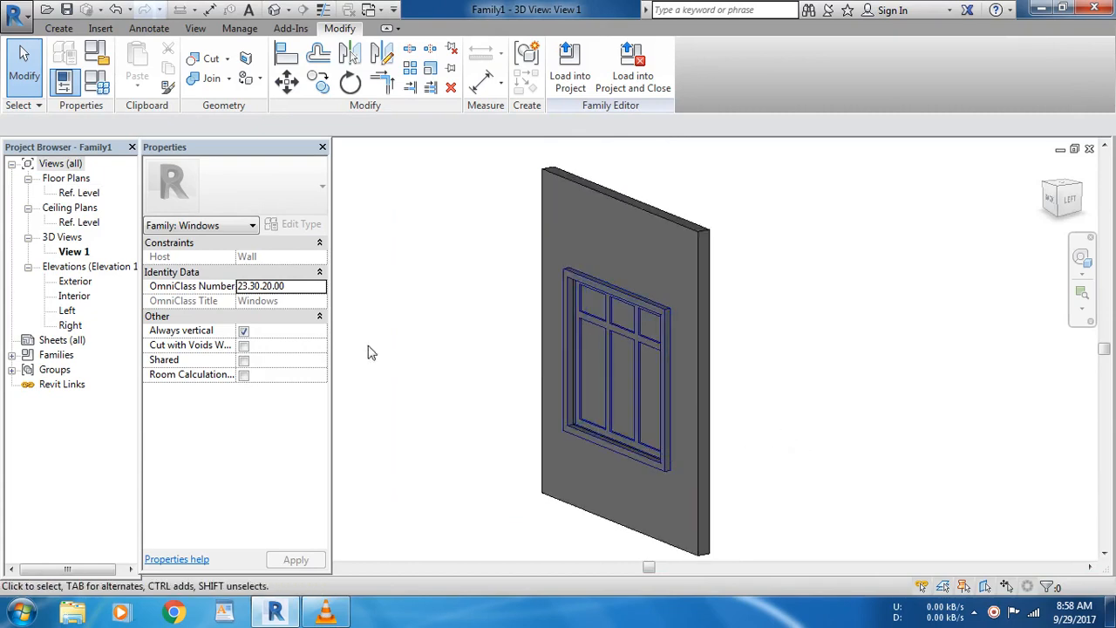
Open the material choices for the outer frame extrusion and pick the WOOD material.
left_click(578, 281)
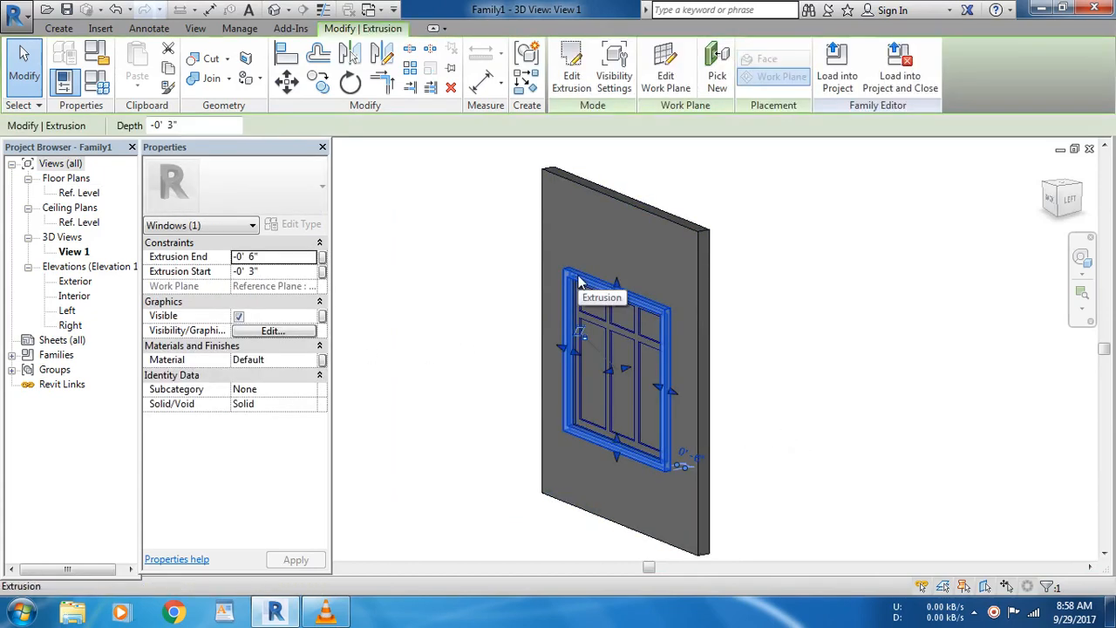
left_click(291, 360)
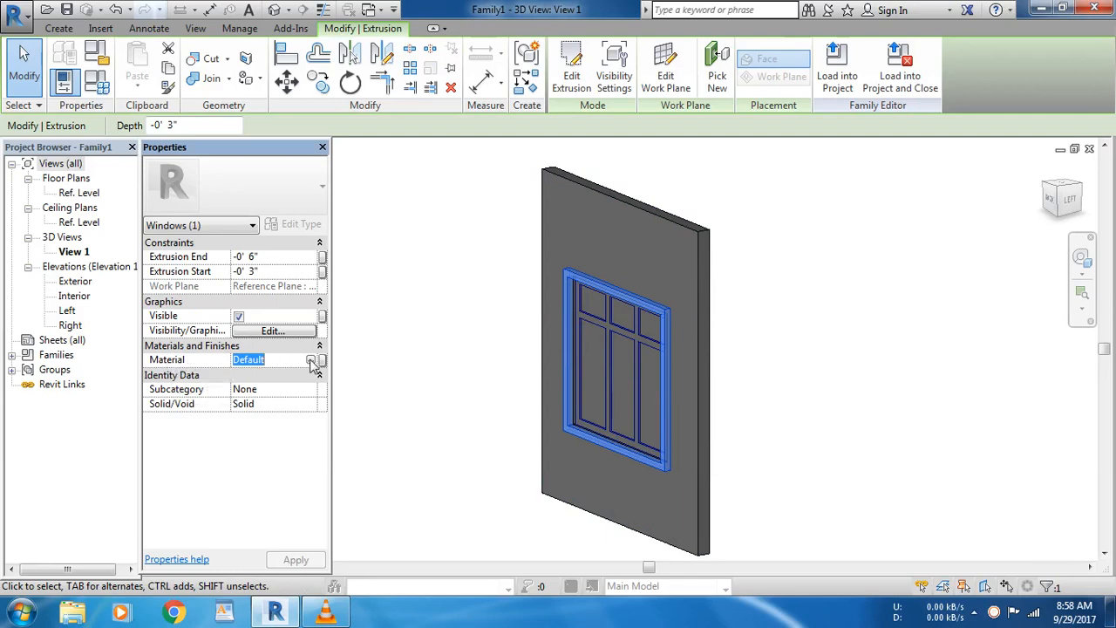
left_click(310, 361)
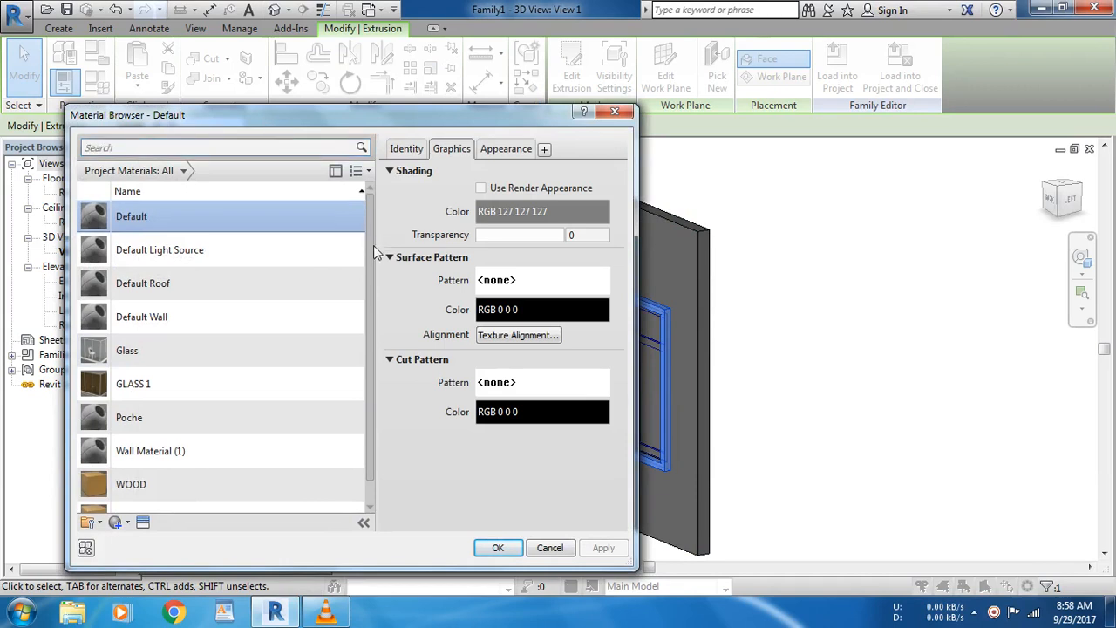
scroll(359, 357, "down", 1)
left_click(166, 471)
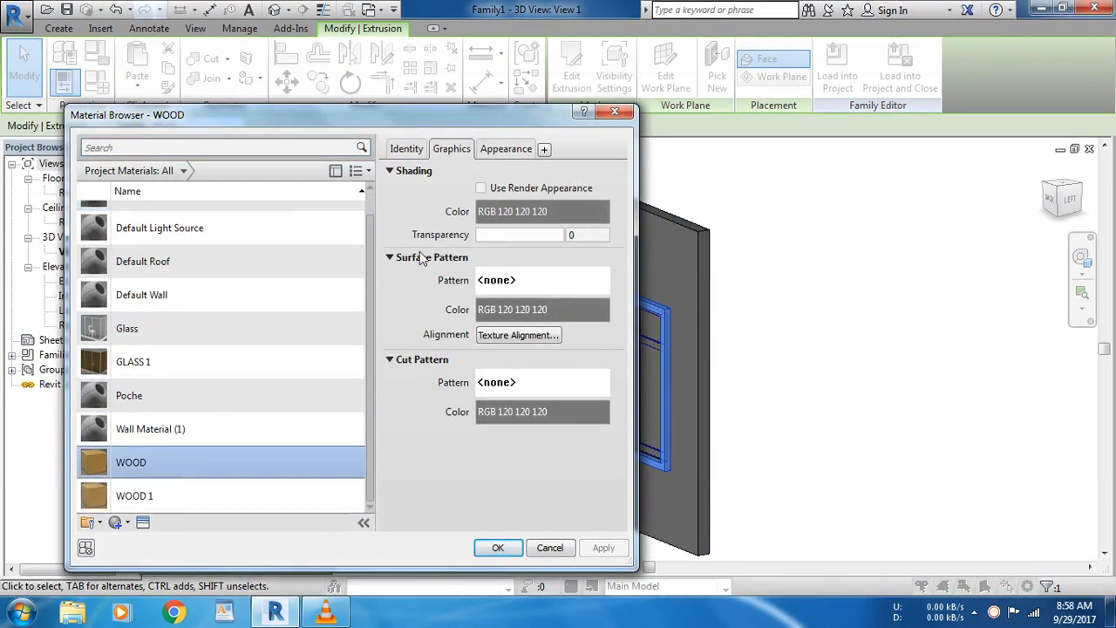
Replace the WOOD material's appearance asset with Yellow Pine - Stained Dark Medium Gloss, apply it to the frame and dismiss the preview generator error.
left_click(509, 149)
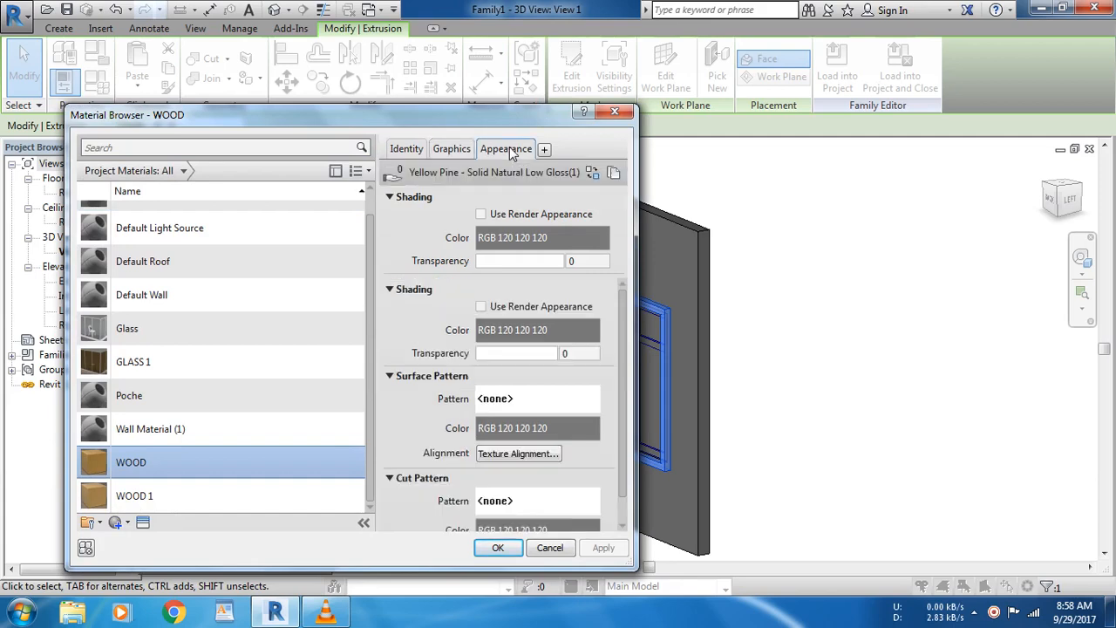
left_click(592, 172)
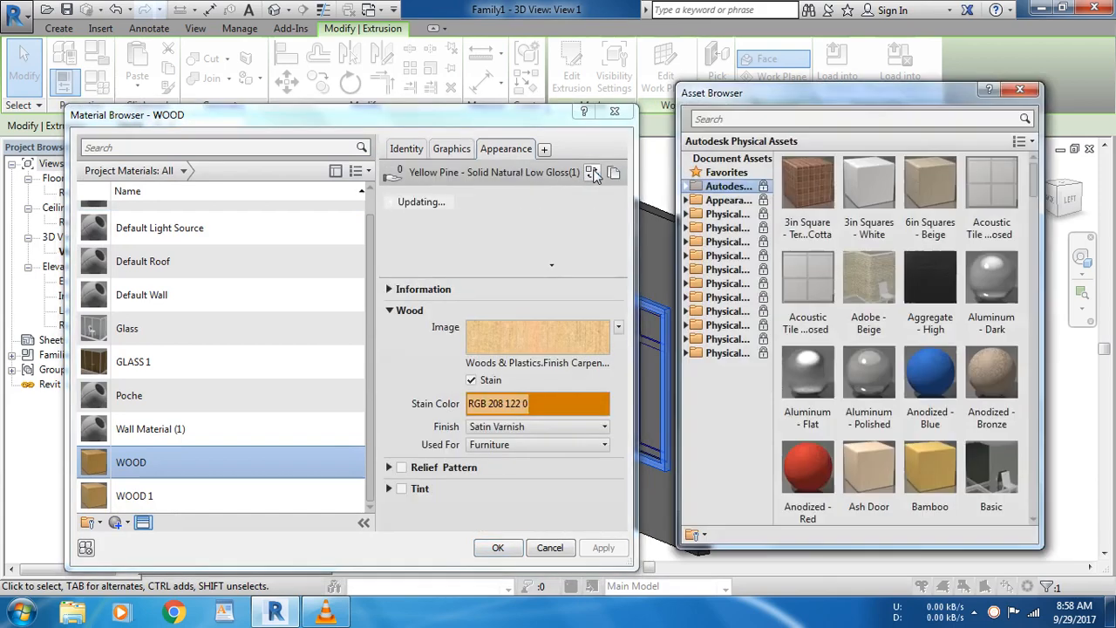
left_click_drag(1036, 192, 1047, 509)
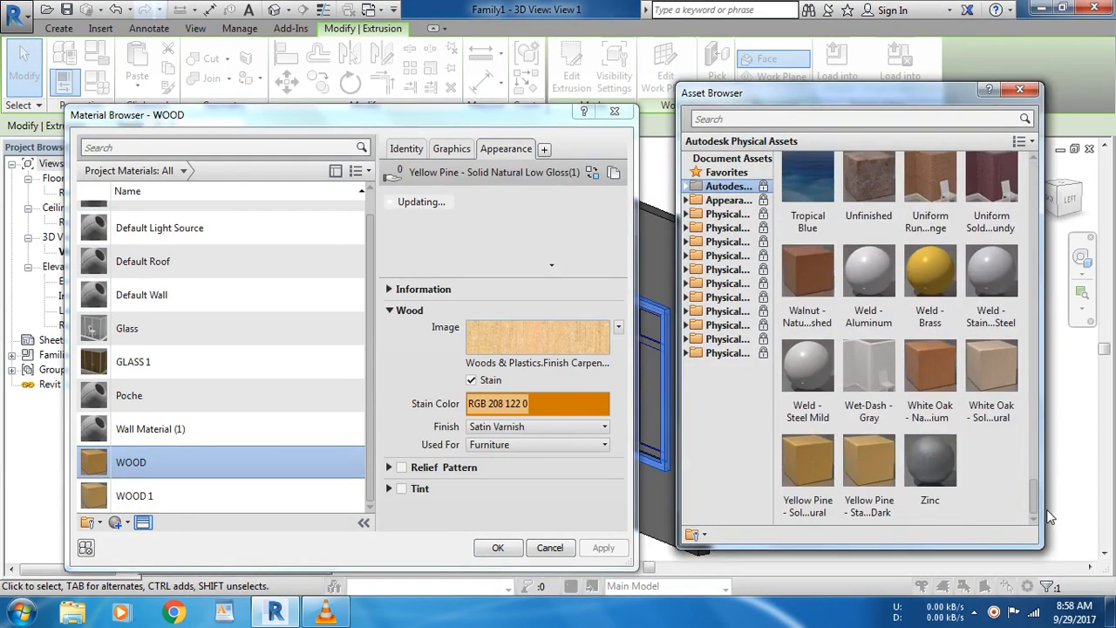
double_click(864, 464)
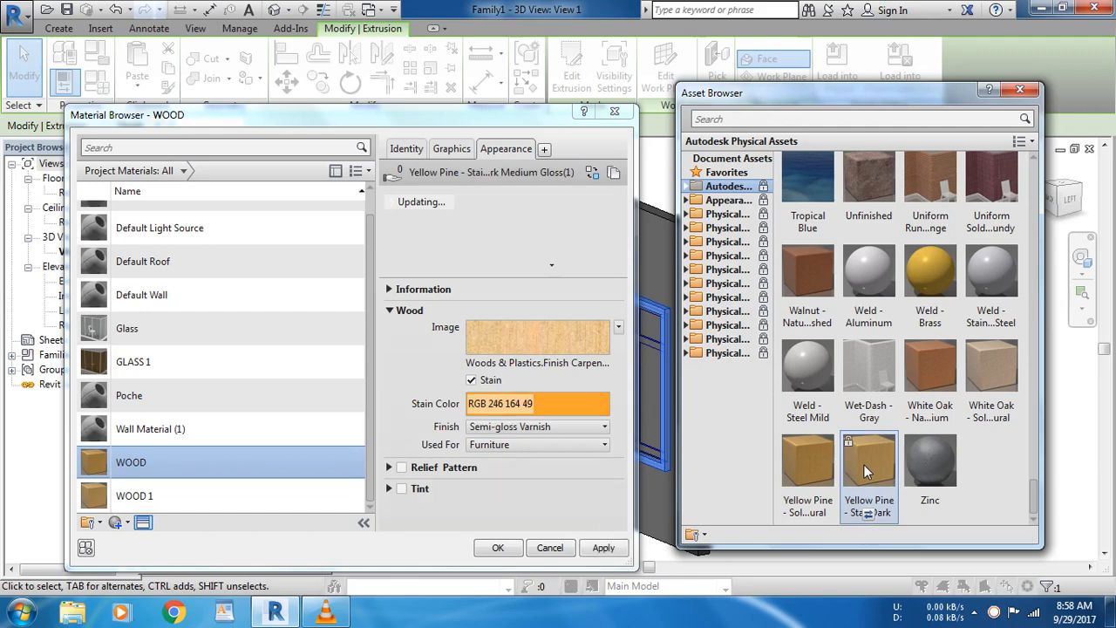
left_click(605, 549)
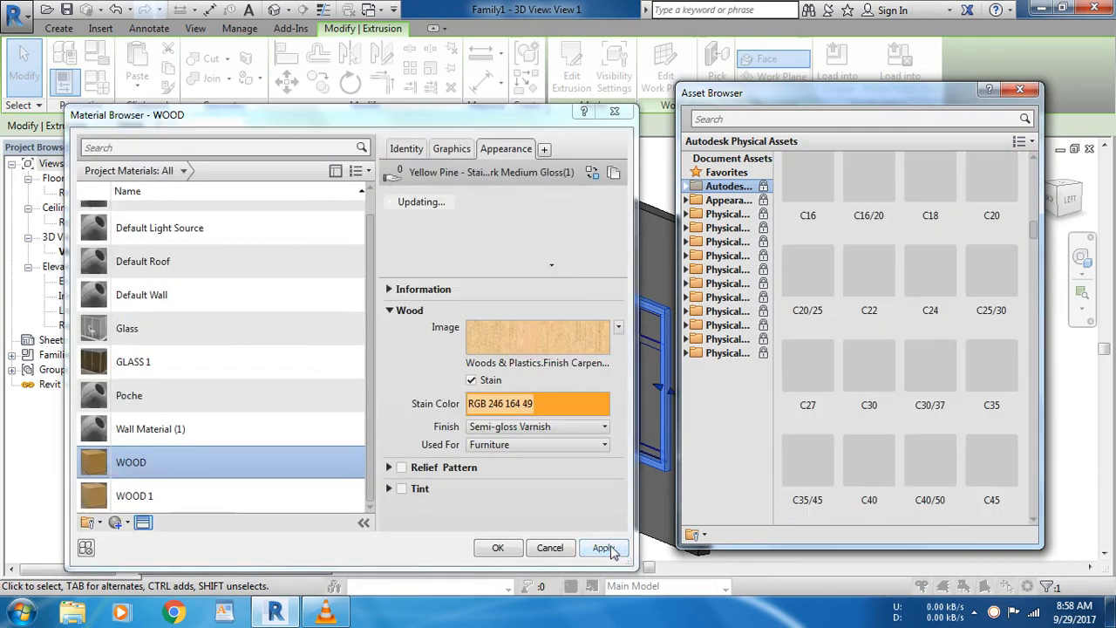
left_click(498, 550)
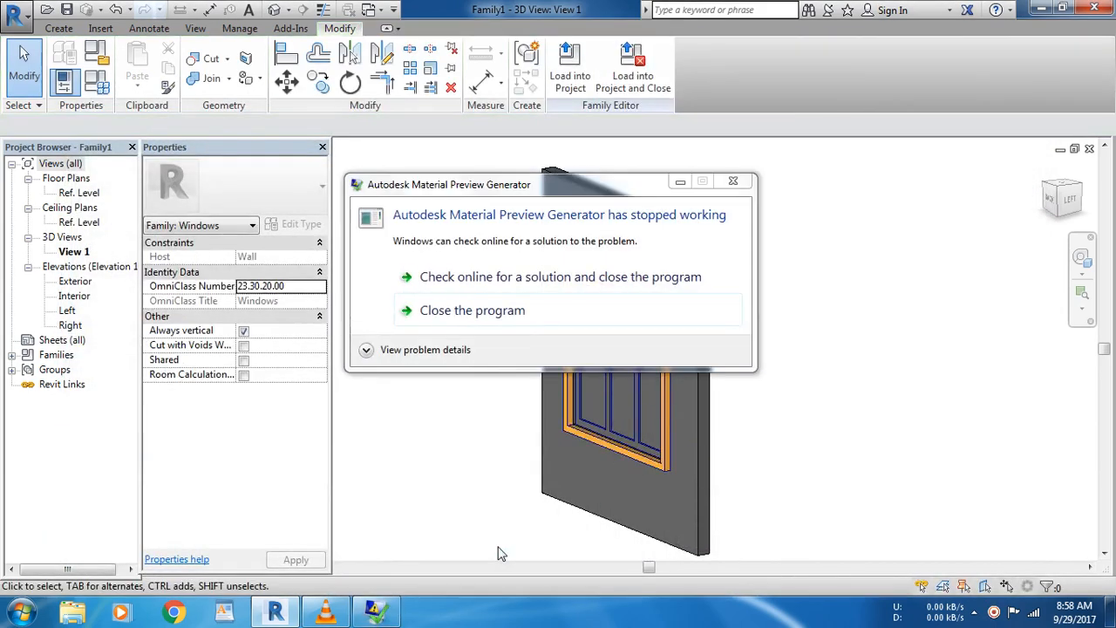
left_click(465, 314)
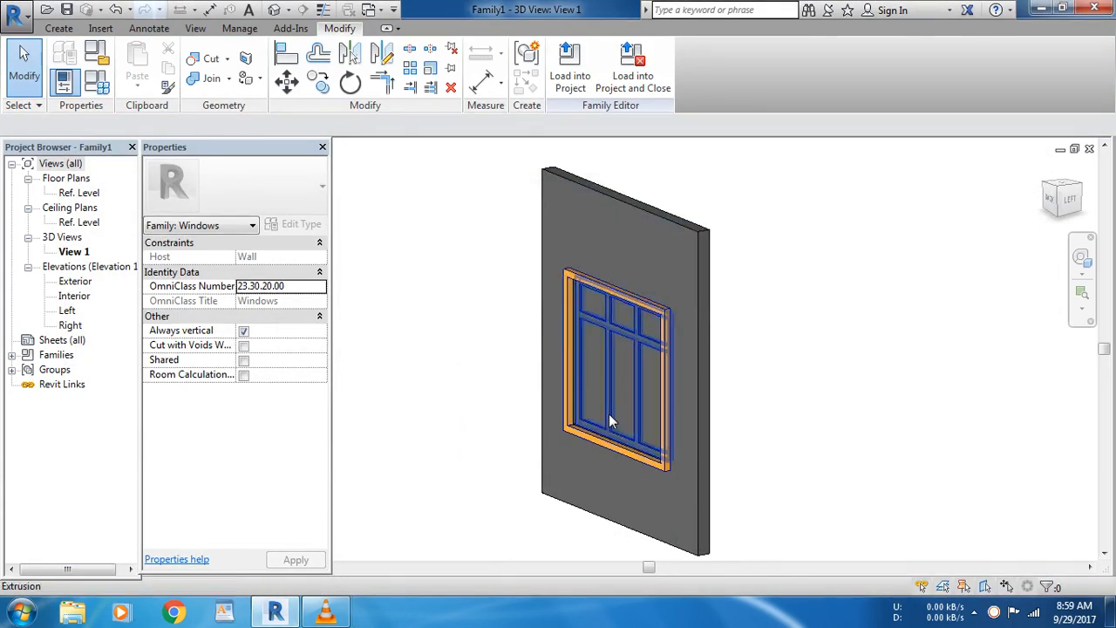
Open the material choices for the mullion grid extrusion and pick the WOOD 1 material.
scroll(609, 413, "up", 4)
left_click(562, 439)
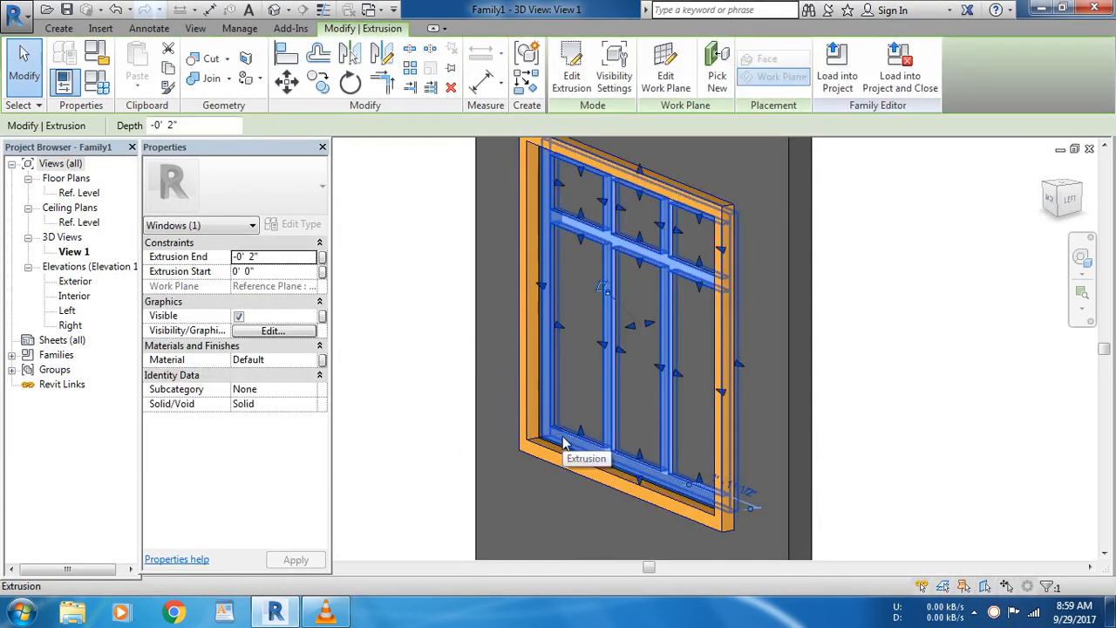
left_click(293, 358)
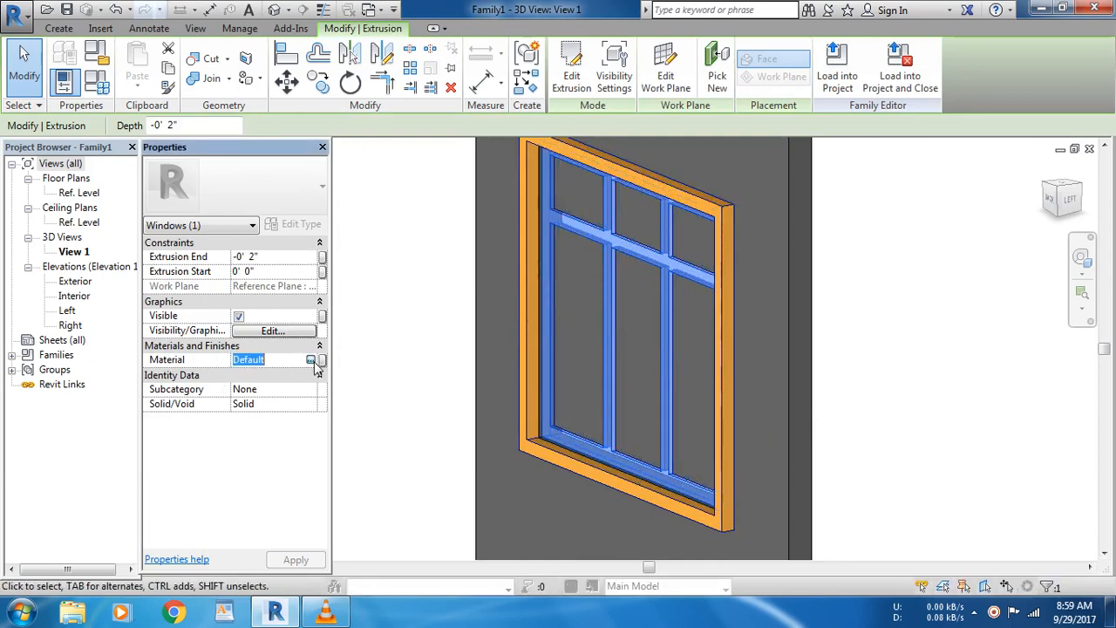
left_click(310, 359)
left_click(157, 462)
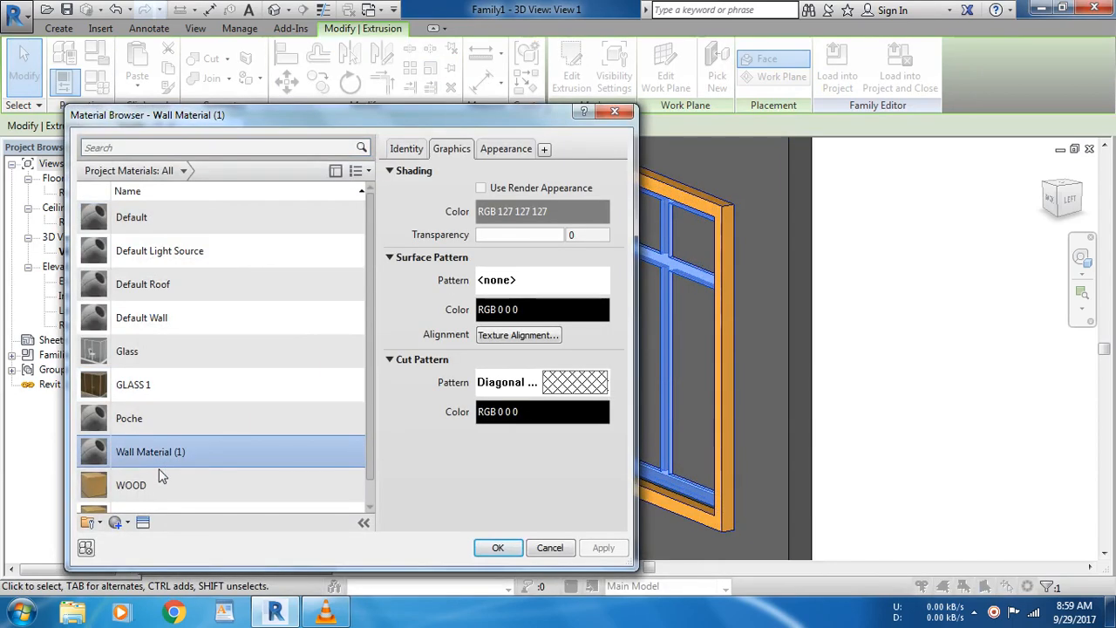
scroll(219, 440, "down", 1)
left_click(150, 504)
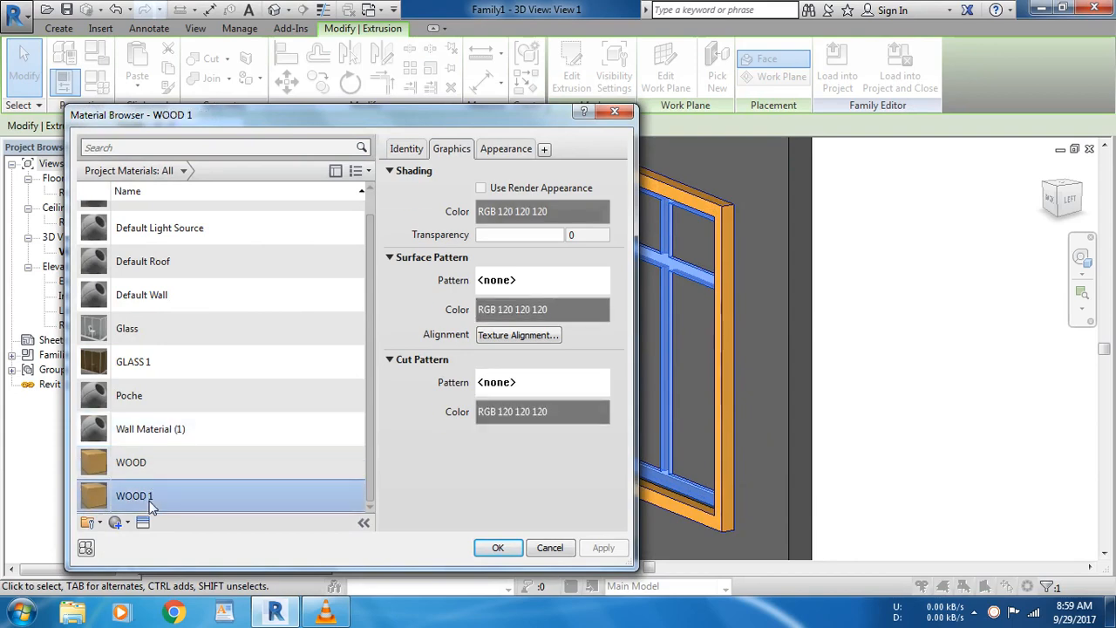
Replace WOOD 1's appearance asset with Yellow Pine - Solid Natural Low Gloss, apply it to the mullions and dismiss the preview generator error.
left_click(493, 150)
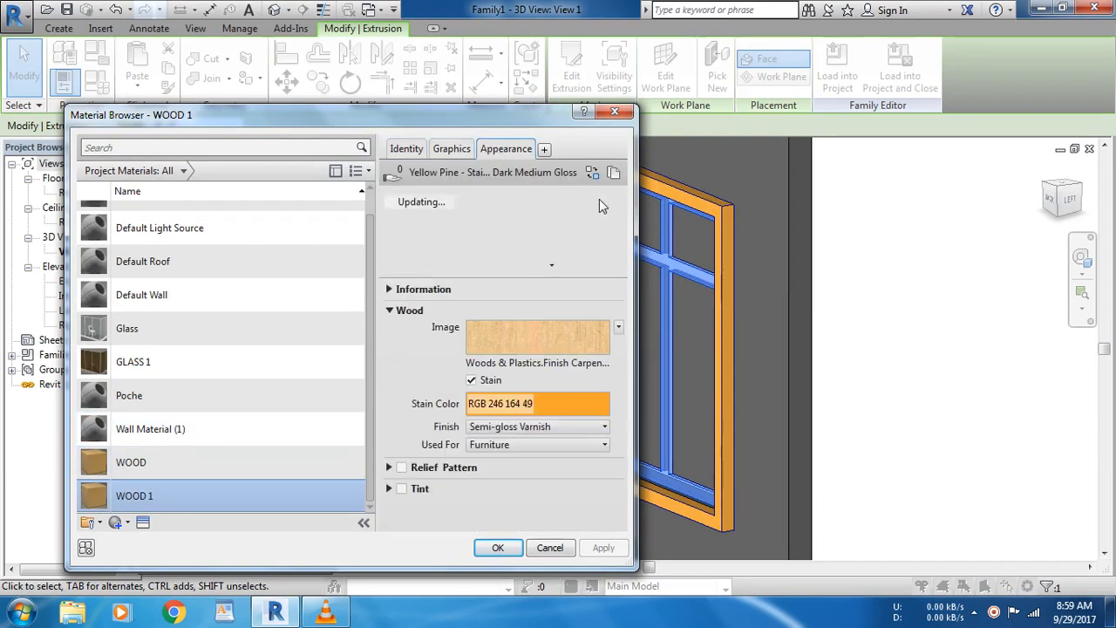
left_click(592, 171)
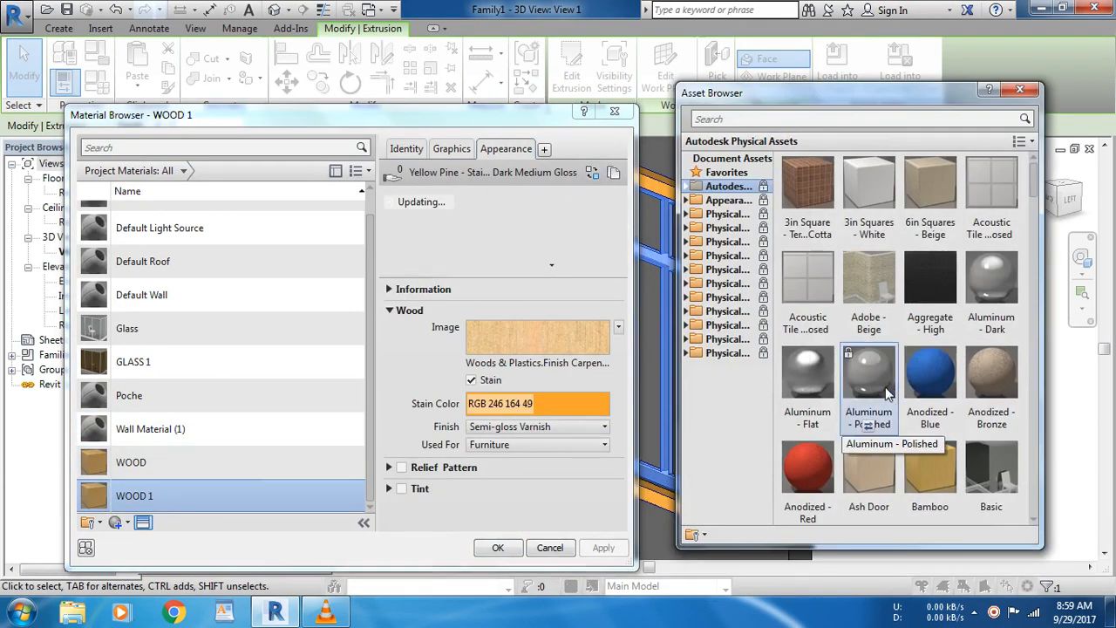
scroll(884, 389, "down", 10)
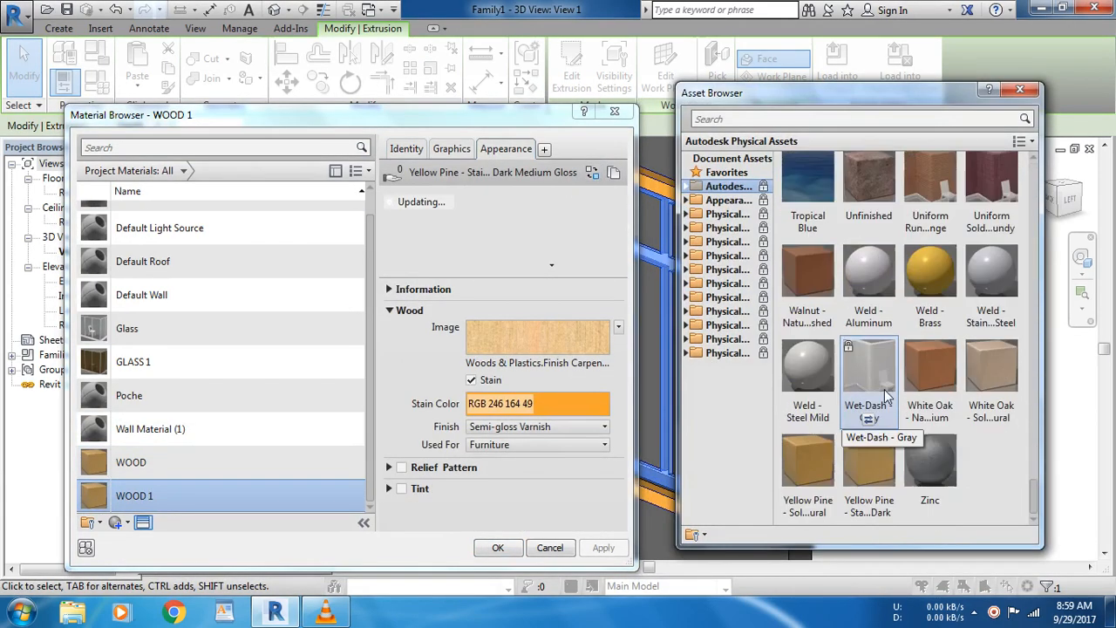
double_click(819, 462)
left_click(604, 548)
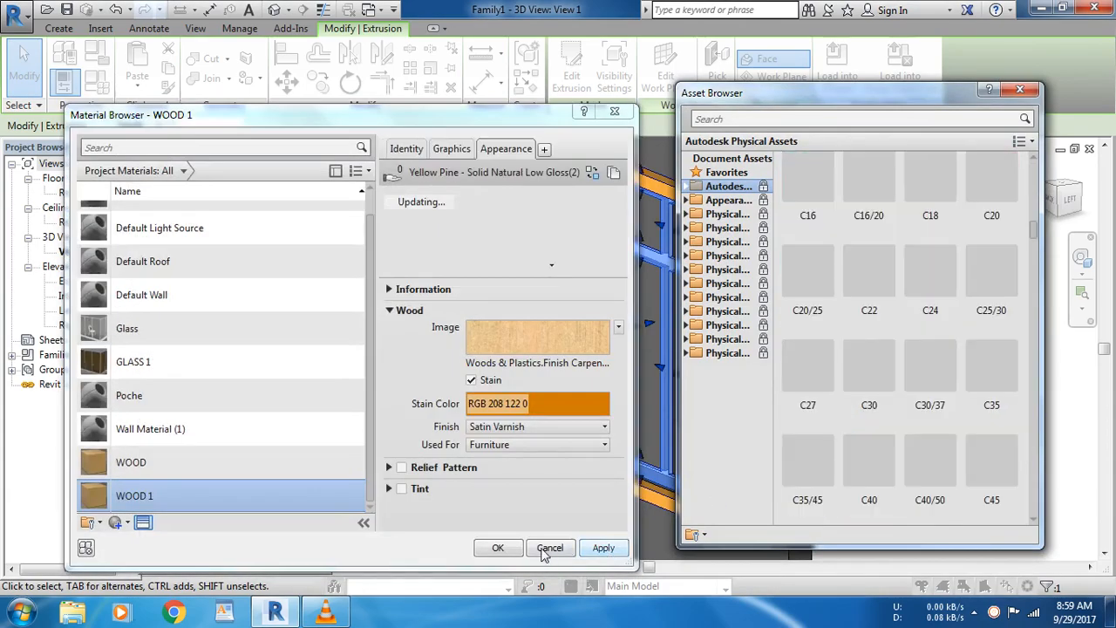
left_click(509, 550)
left_click(420, 435)
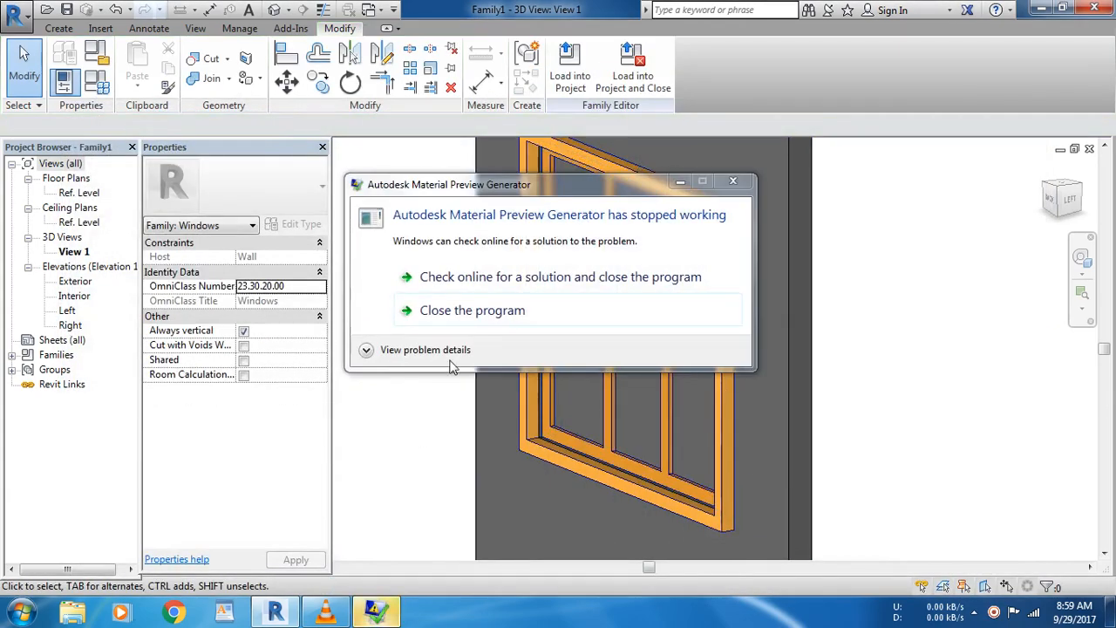
left_click(476, 303)
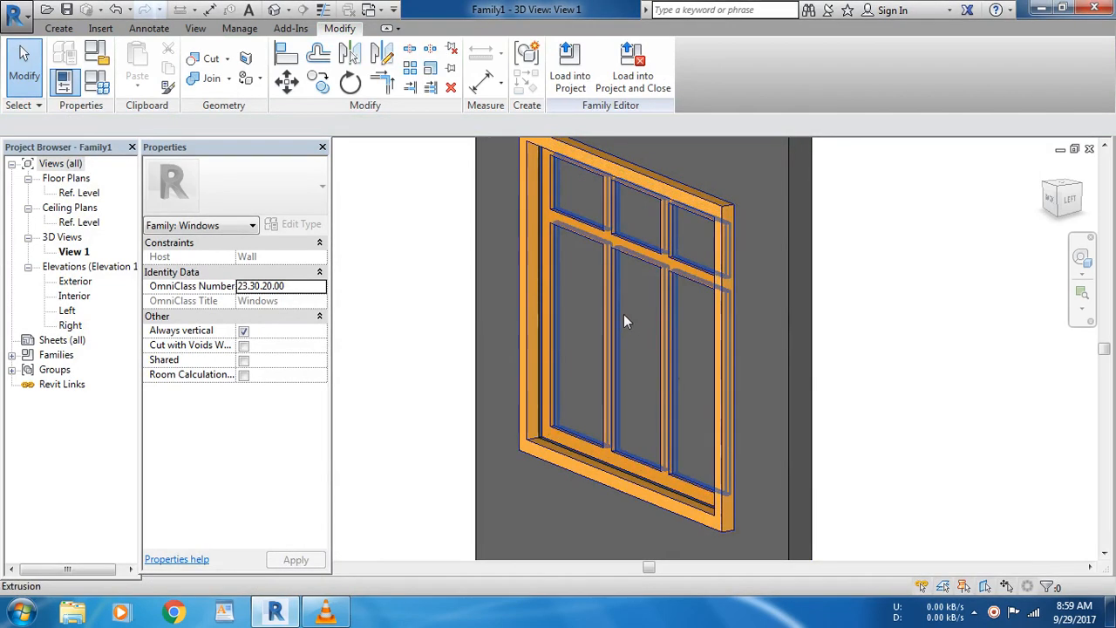
Open the material choices for the six-pane extrusion and pick the GLASS 1 material.
left_click(590, 348)
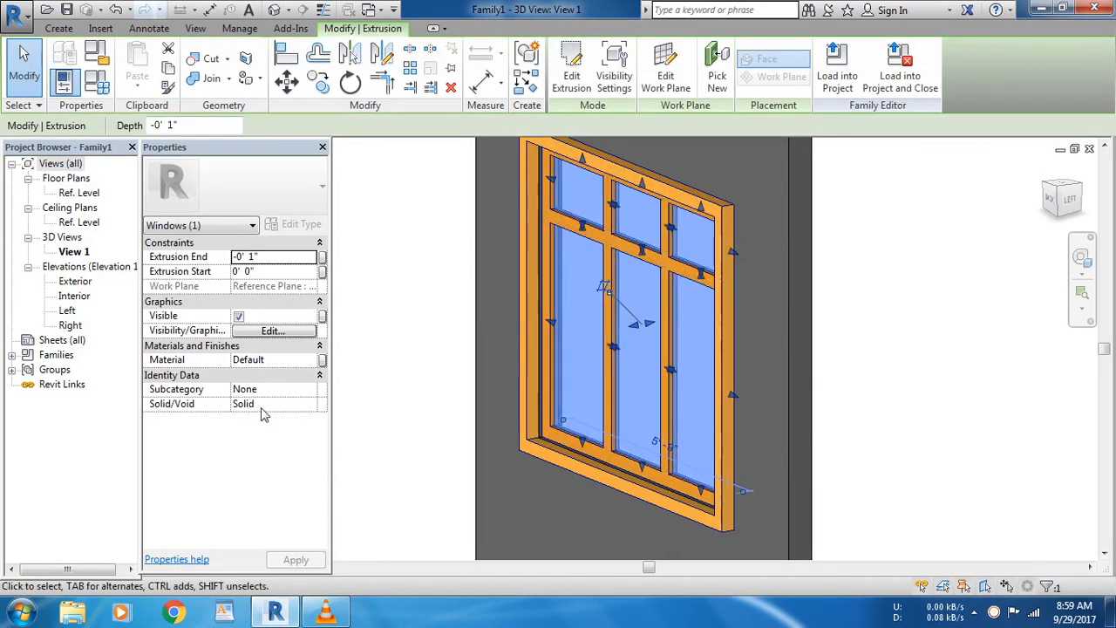
left_click(309, 360)
left_click(310, 360)
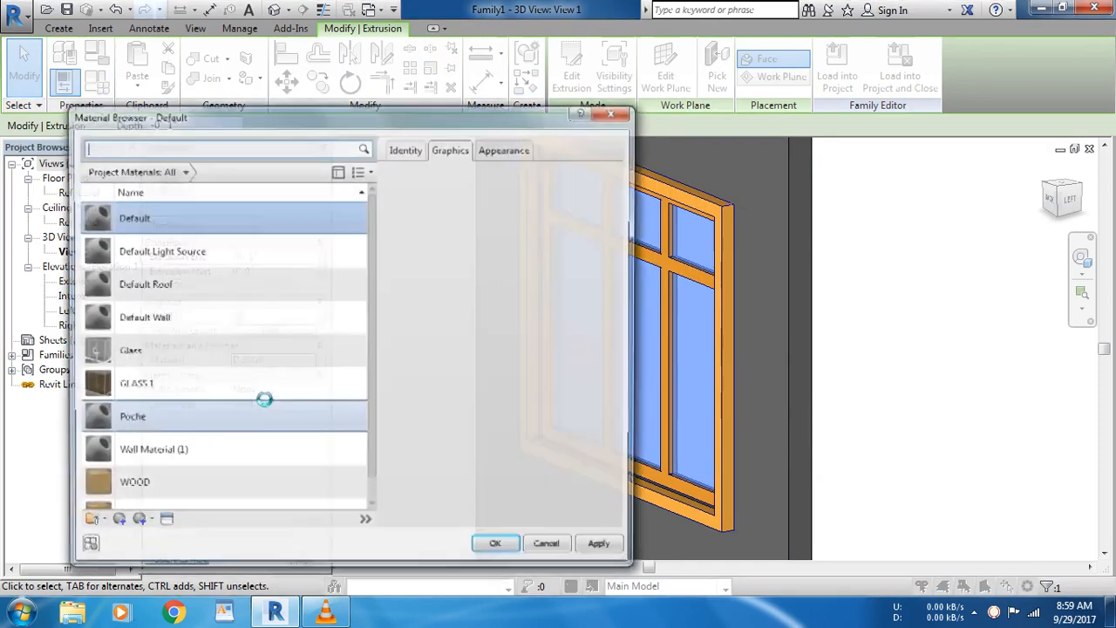
left_click(145, 387)
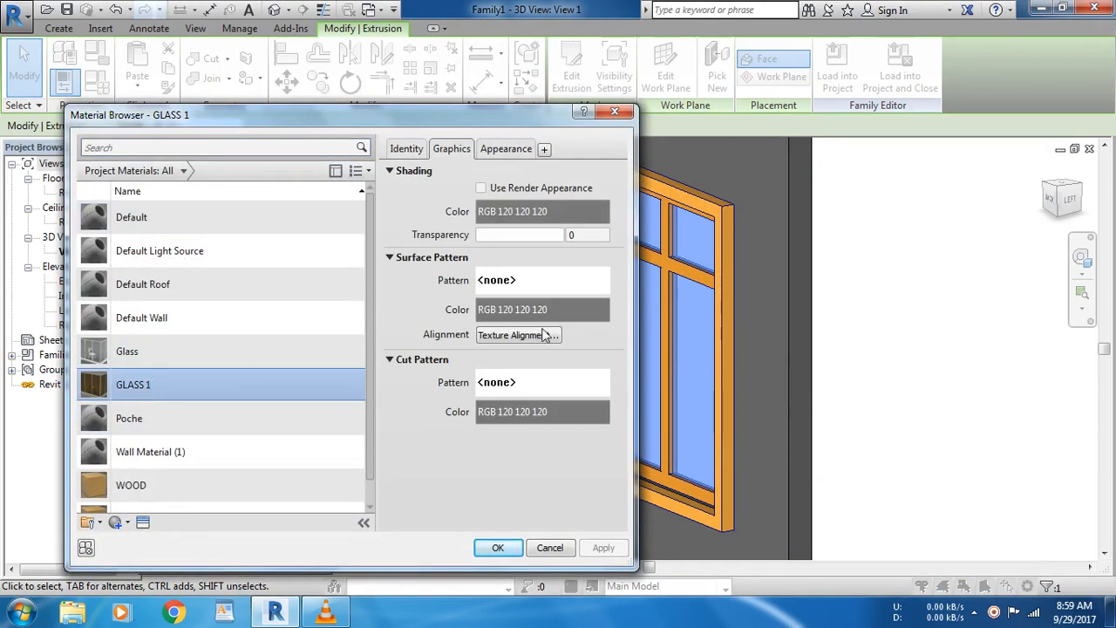
Set GLASS 1's glazing color to Green, apply the material to the panes and deselect them.
left_click(522, 149)
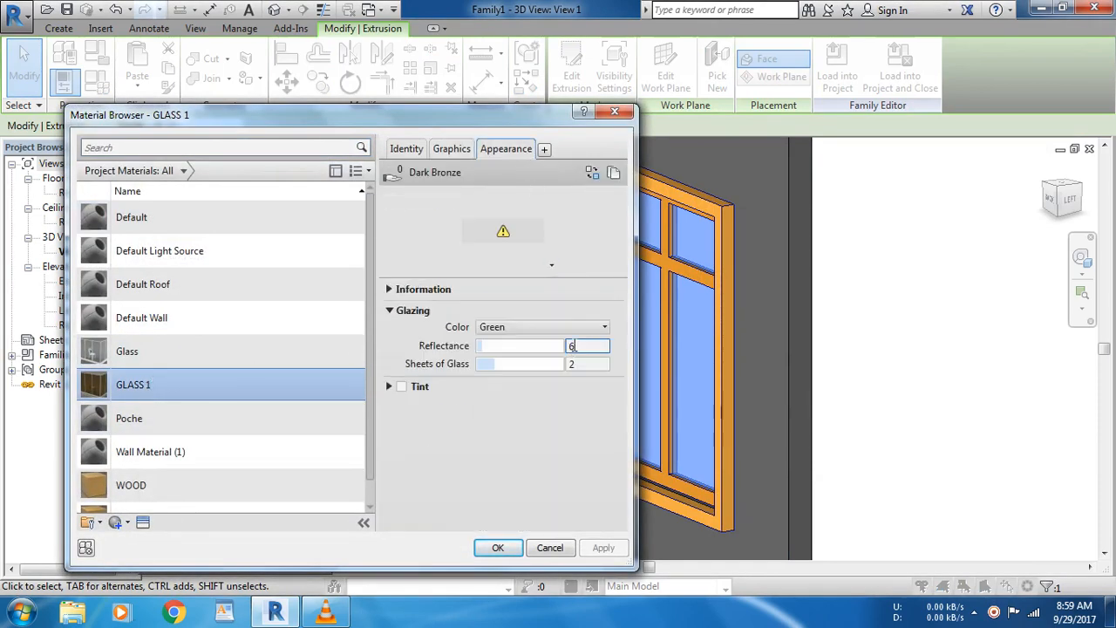
left_click(558, 330)
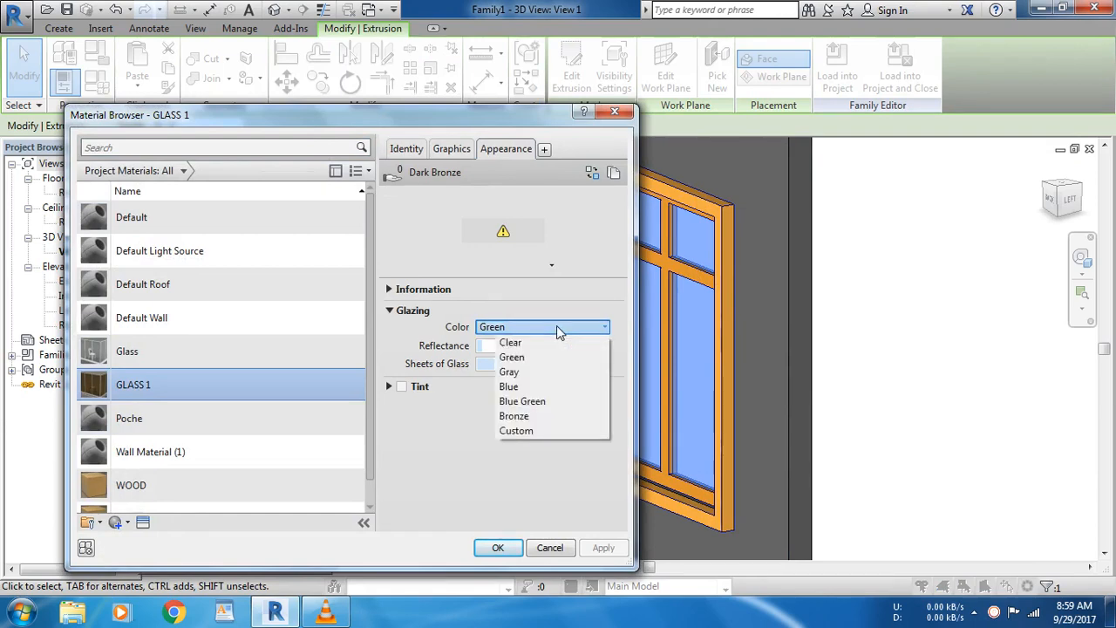
left_click(514, 358)
left_click(497, 548)
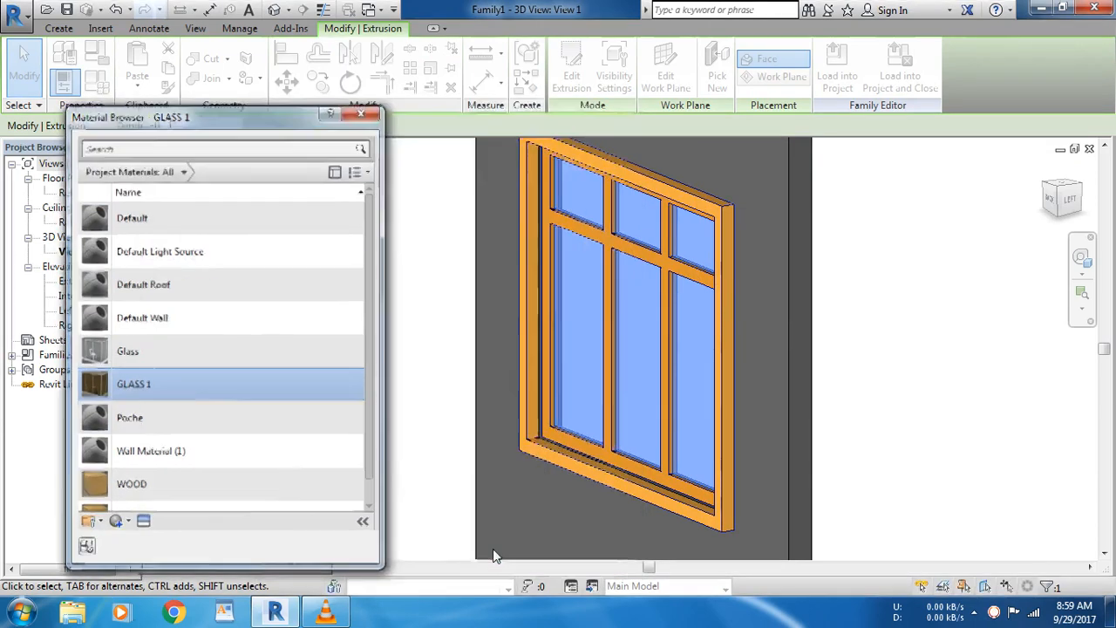
left_click(530, 310)
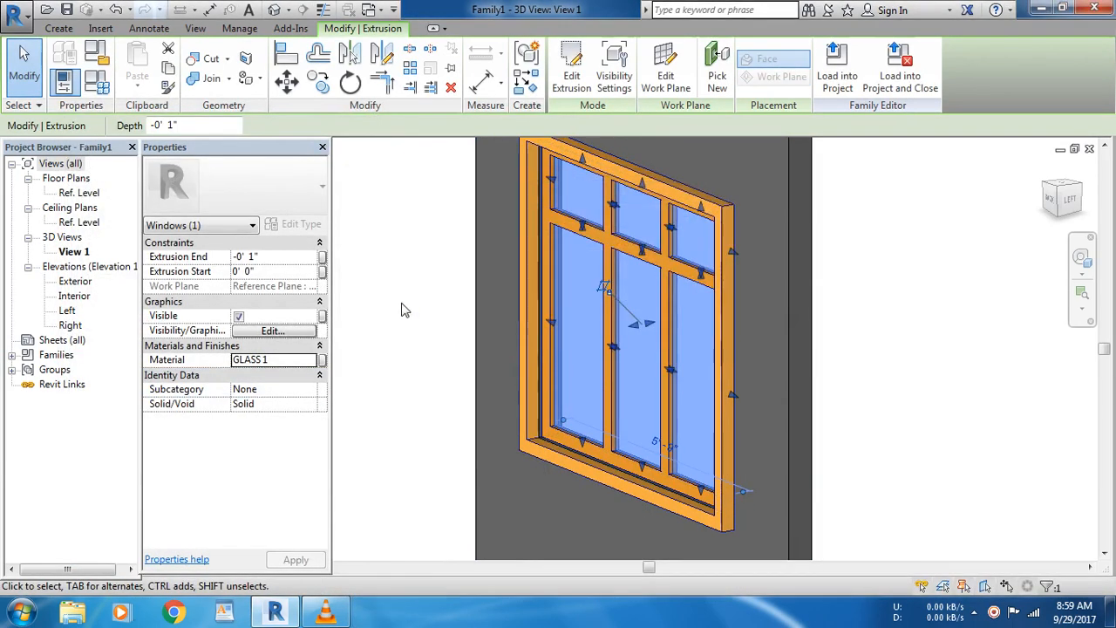
left_click(404, 308)
scroll(863, 282, "down", 2)
left_click(863, 281)
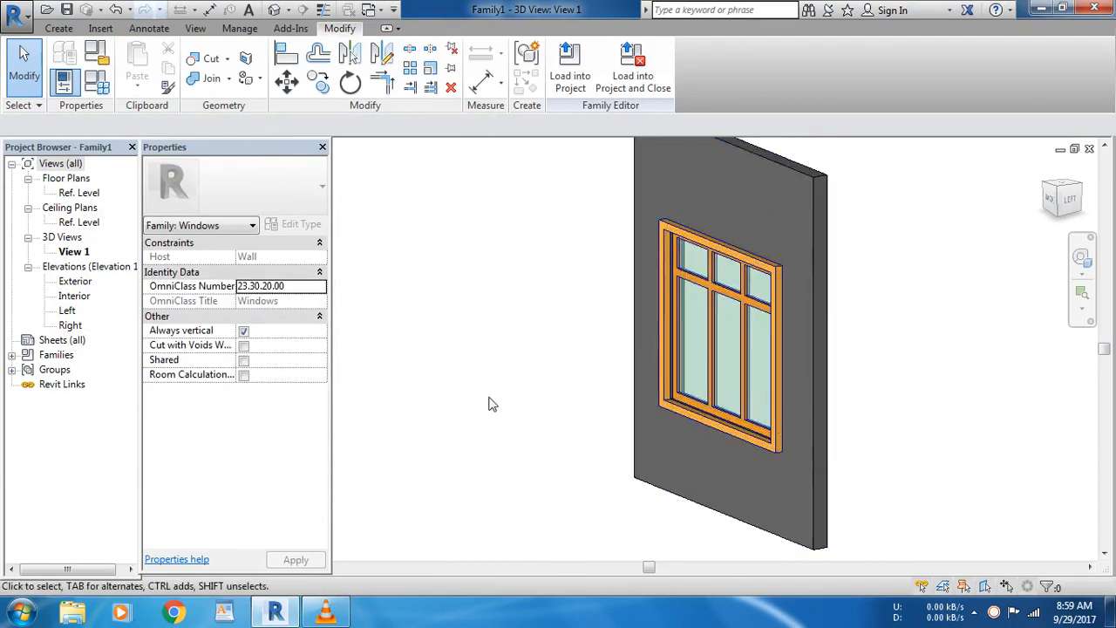
Save the window as a family file in My Documents over the existing Family1 file.
middle_click_drag(476, 400, 566, 351, "shift")
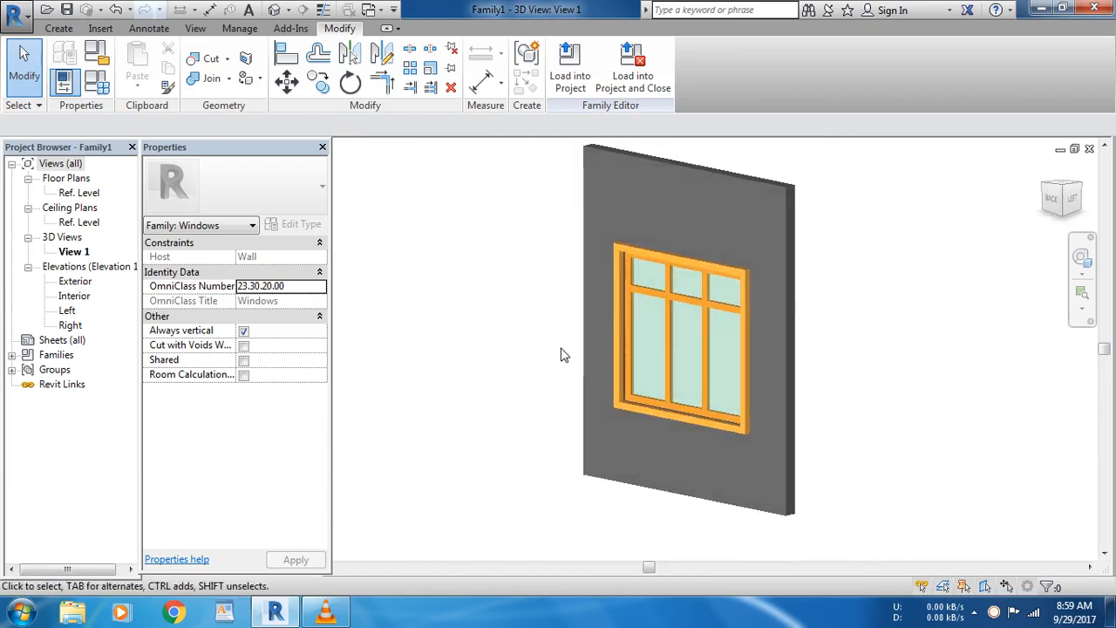
middle_click_drag(849, 358, 876, 392, "shift")
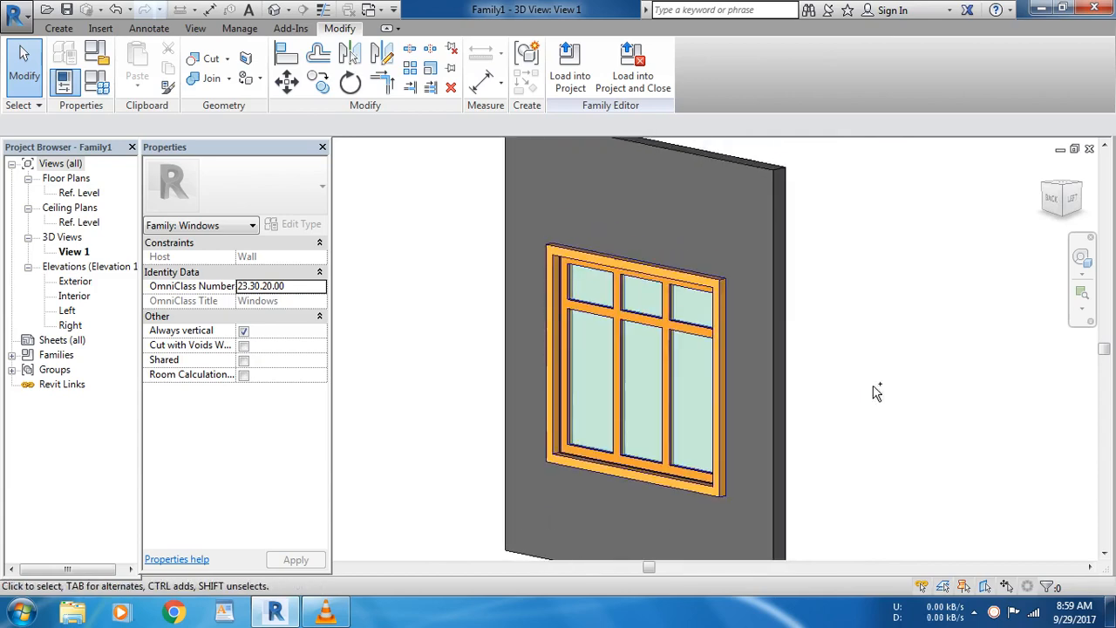
left_click(17, 16)
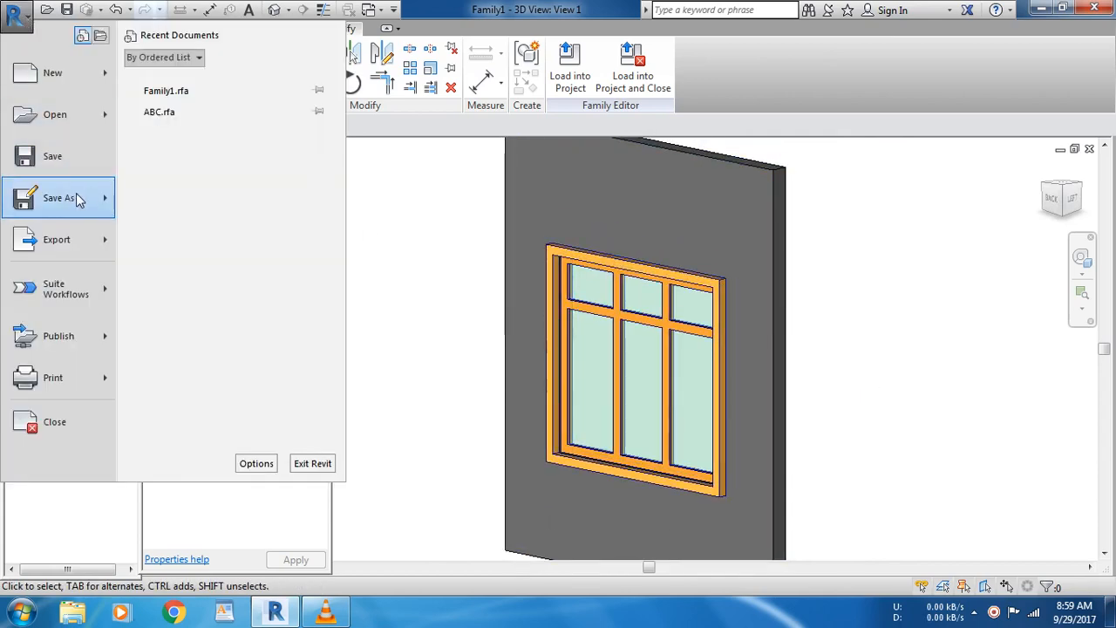
mouse_move(77, 200)
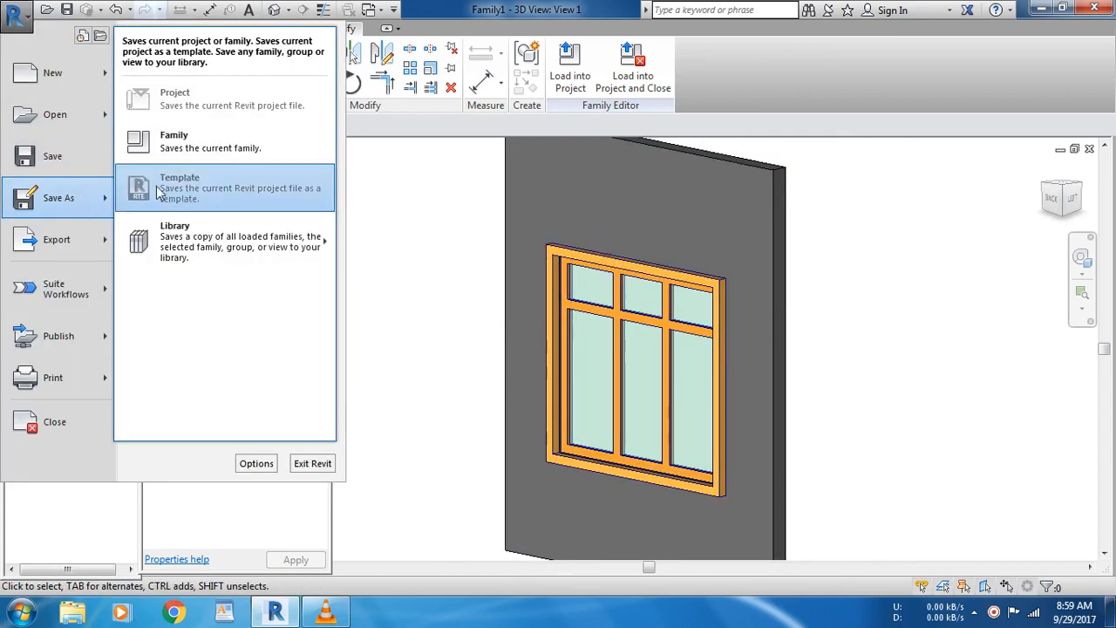
left_click(199, 149)
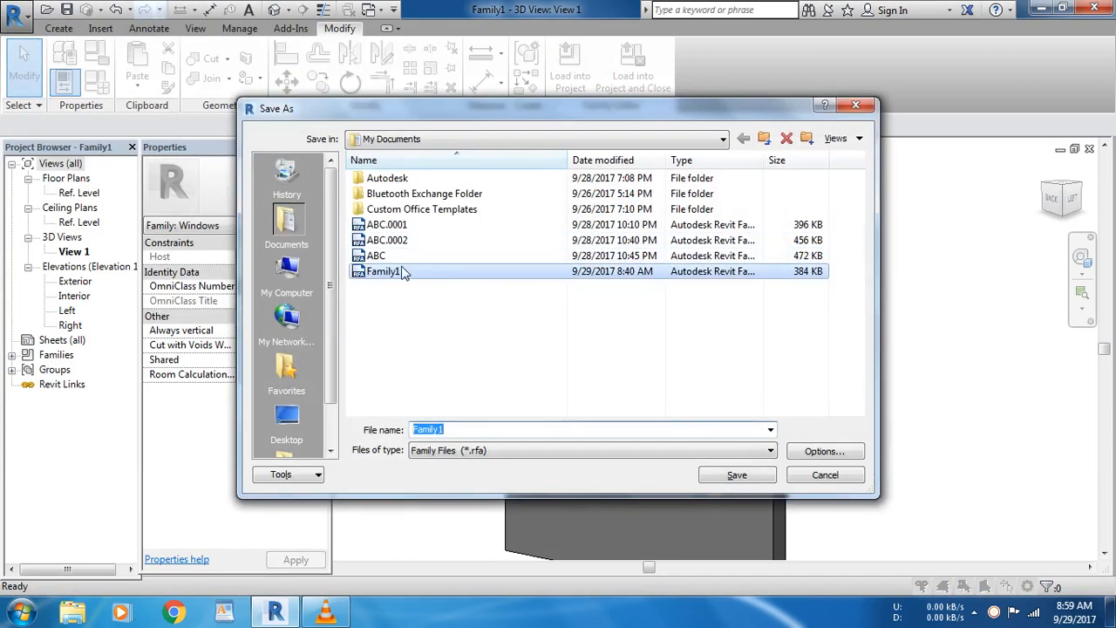
double_click(403, 273)
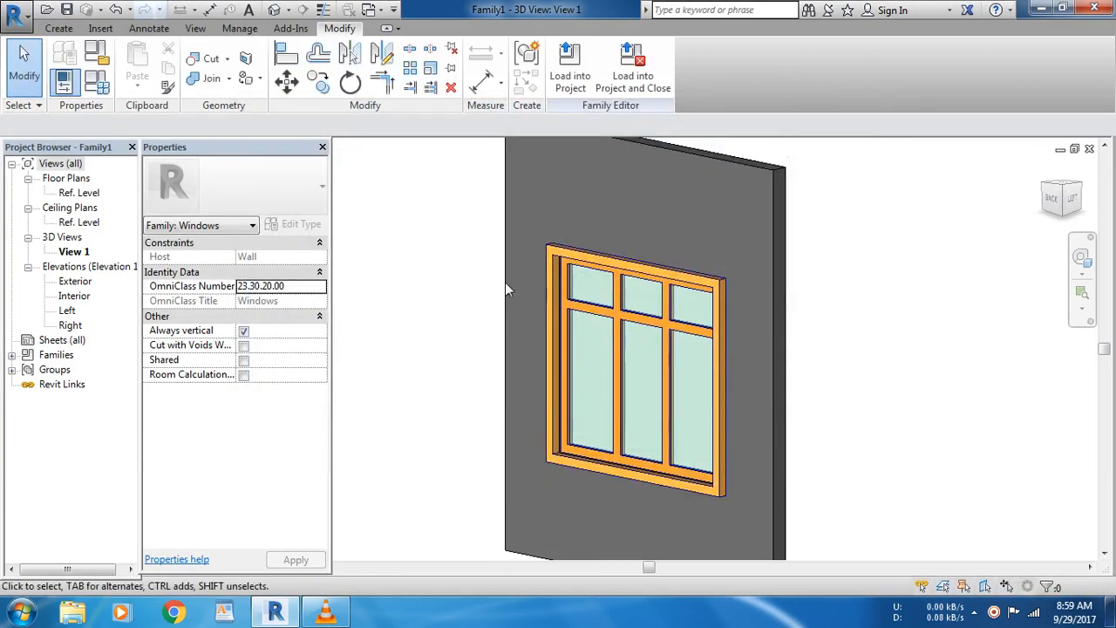
Close the window family and create a new project from the Architectural Template.
left_click(16, 19)
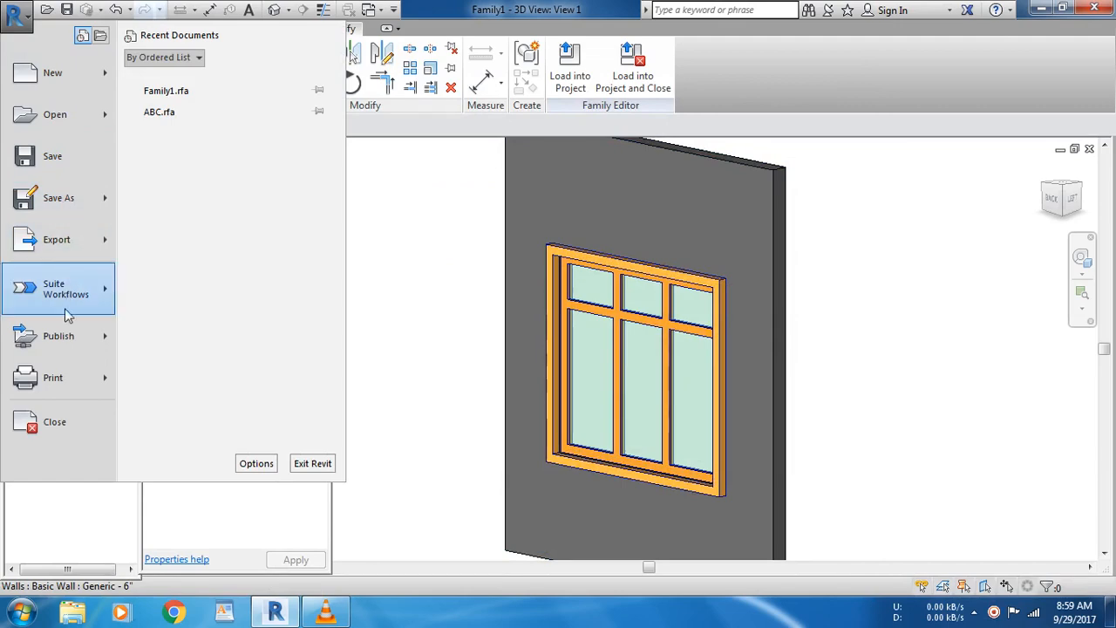
left_click(58, 424)
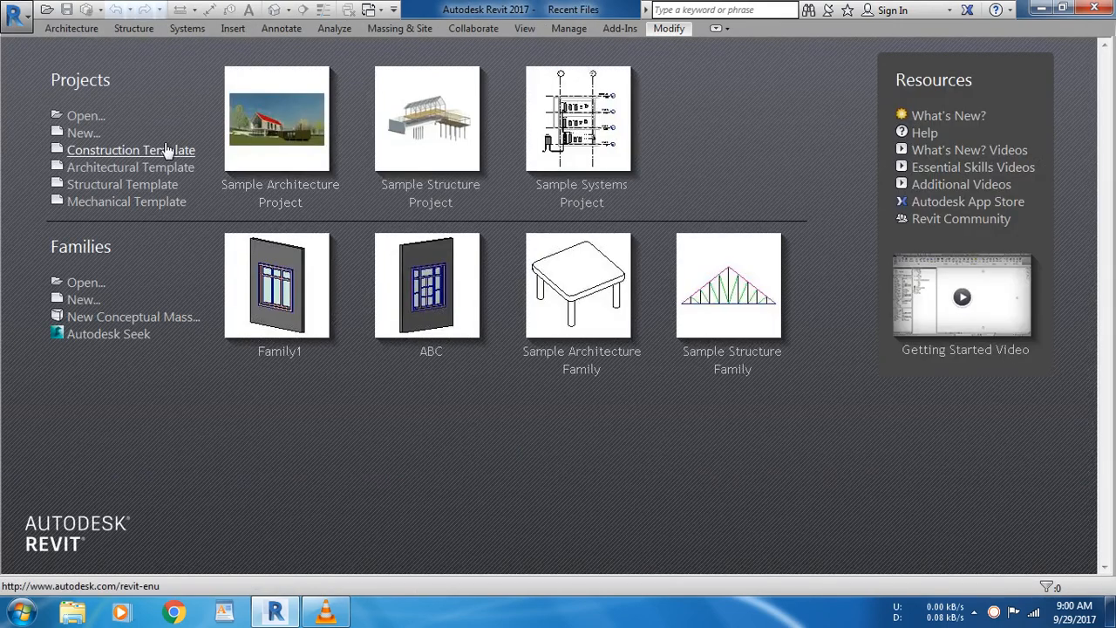
left_click(84, 133)
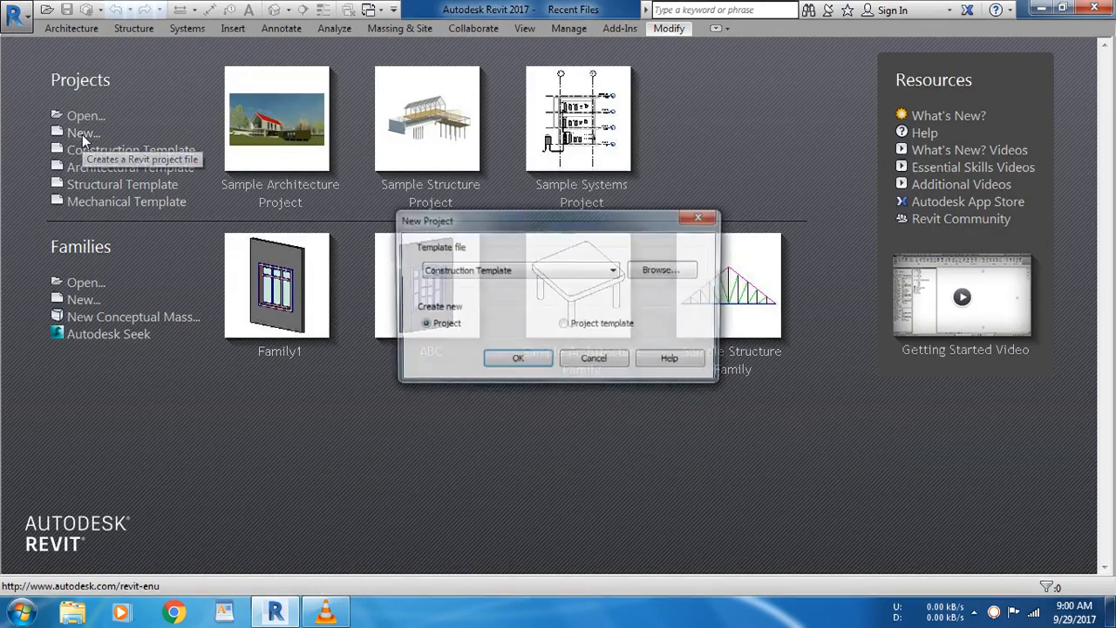
left_click(458, 270)
left_click(466, 307)
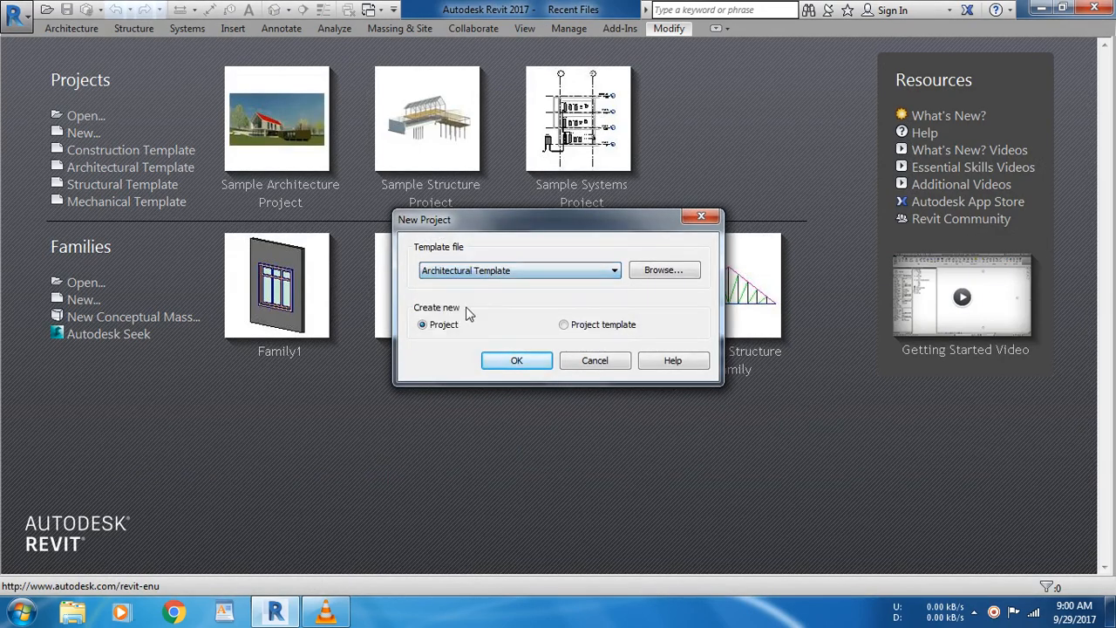
left_click(516, 361)
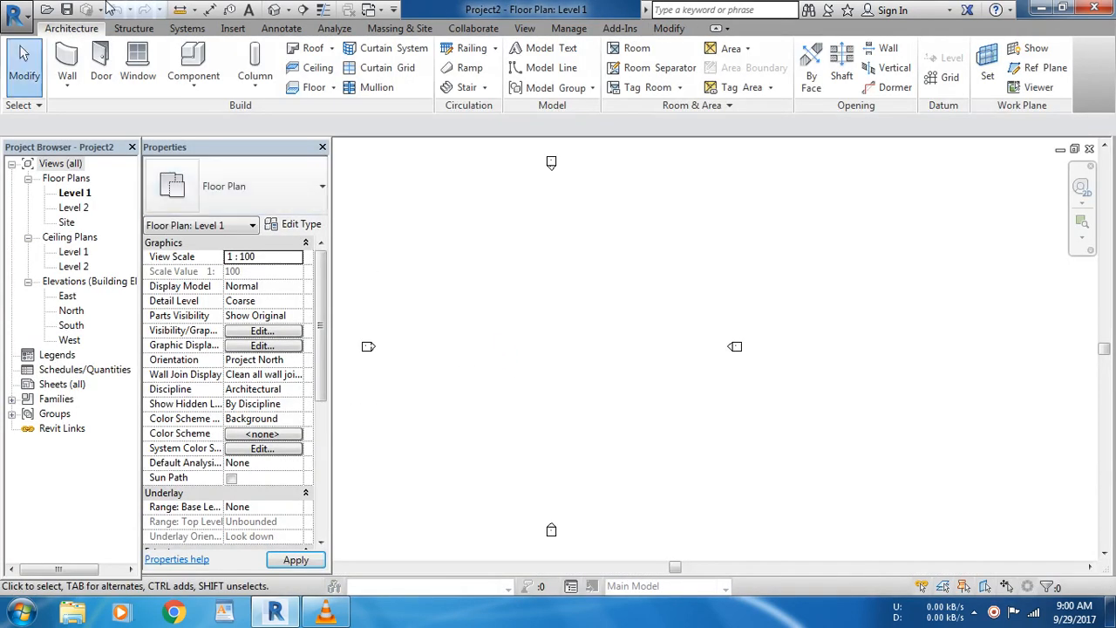
Draw a straight Generic - 200mm basic wall about 3500 mm long in the default 3D view and finish the Wall command.
left_click(274, 11)
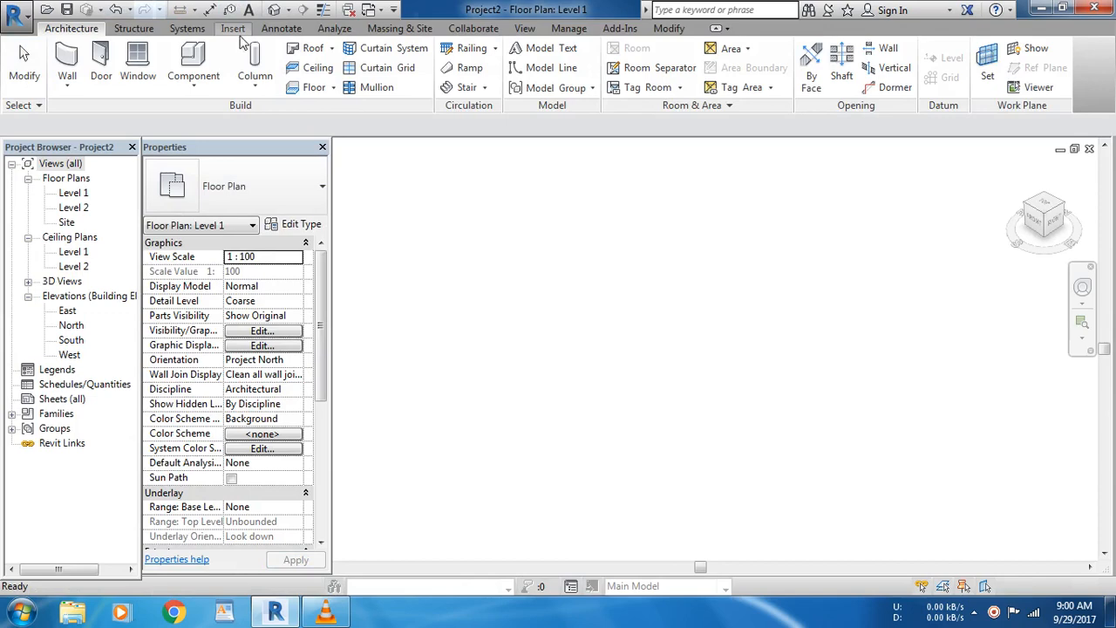
left_click(74, 77)
left_click(511, 337)
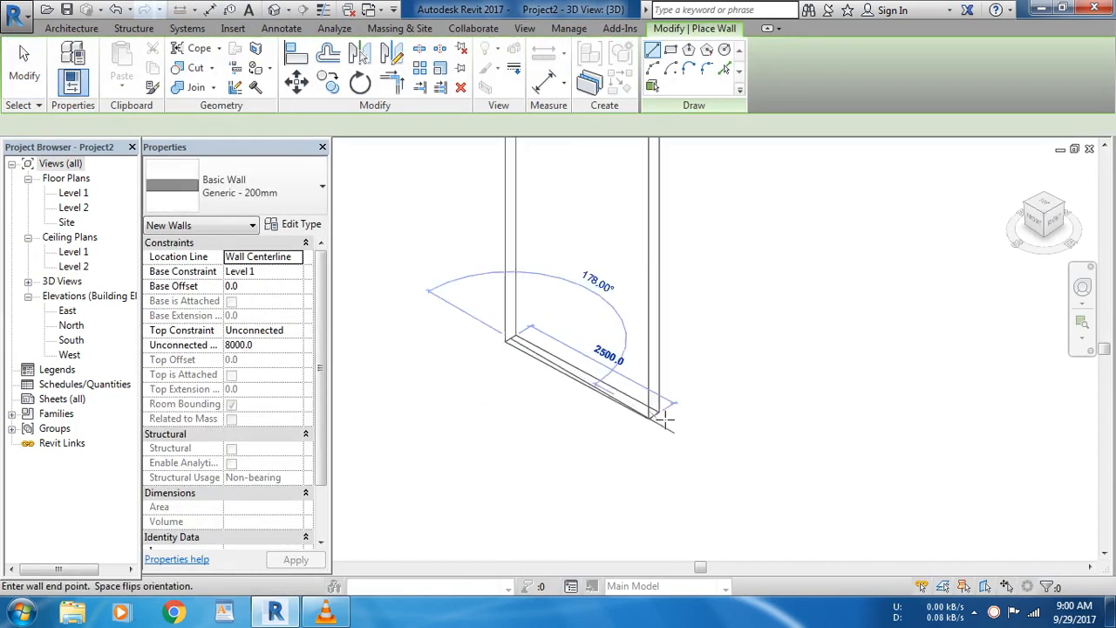
left_click(694, 454)
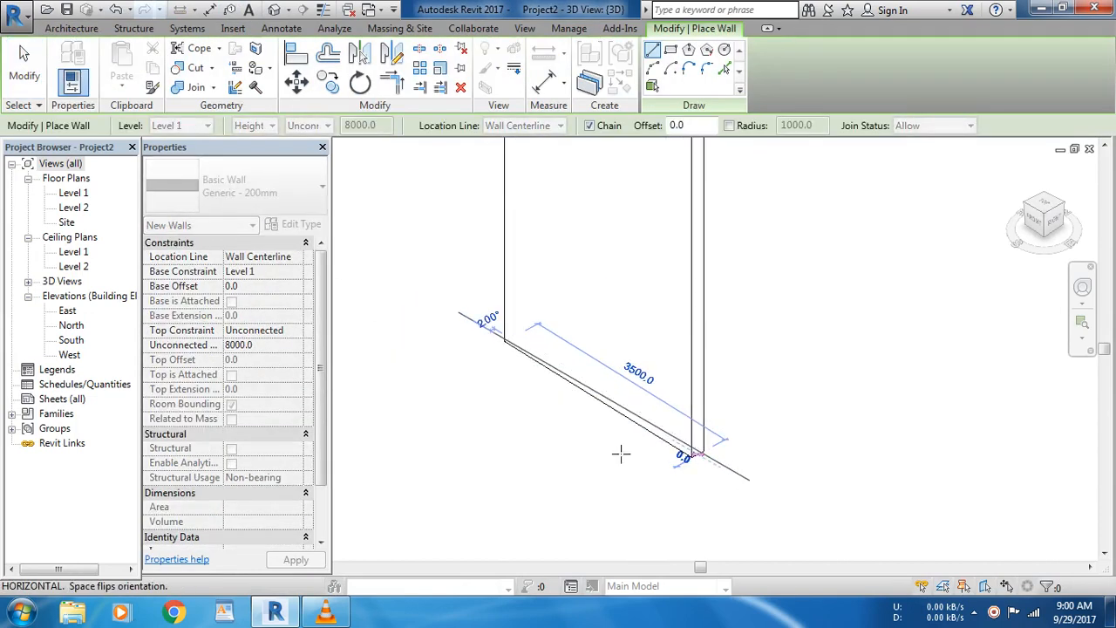
key("Escape")
key("Escape")
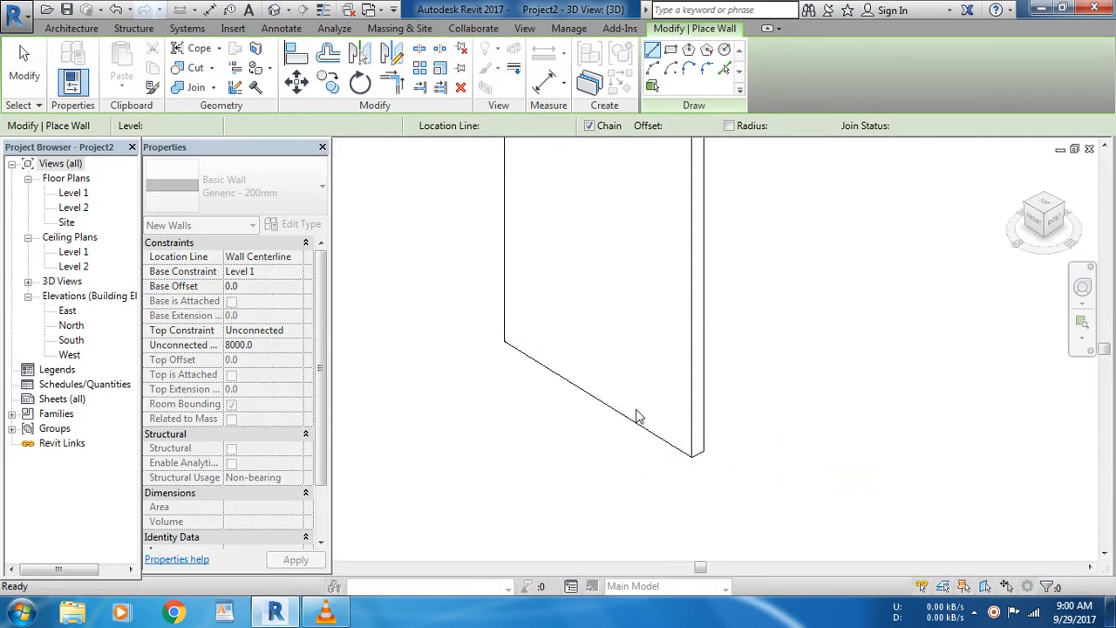
scroll(601, 410, "down", 3)
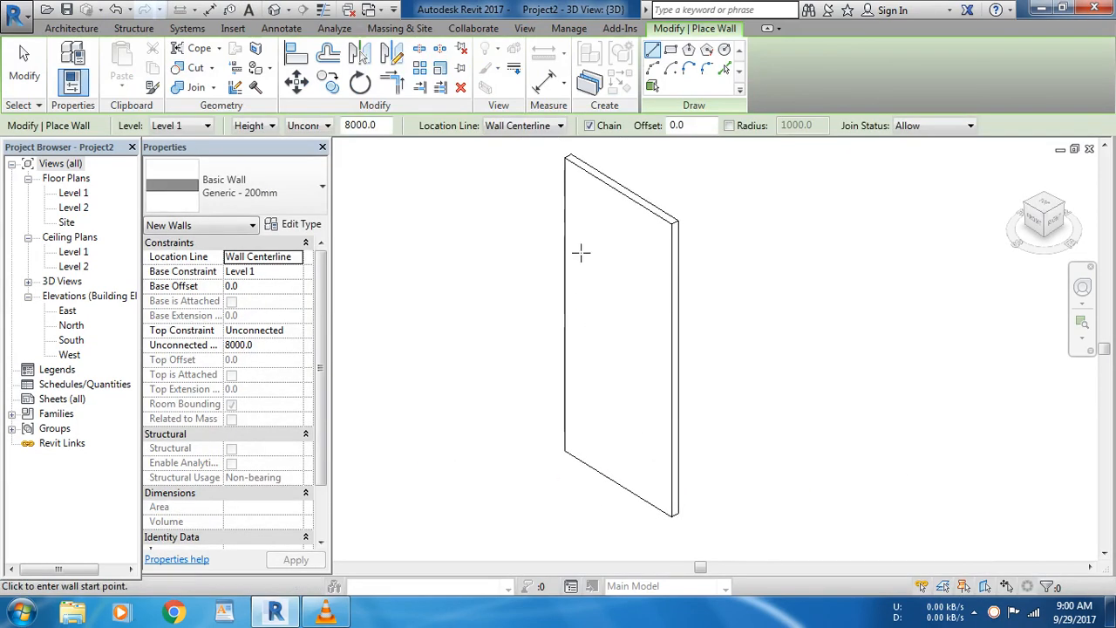
left_click(613, 208)
key("Escape")
key("Escape")
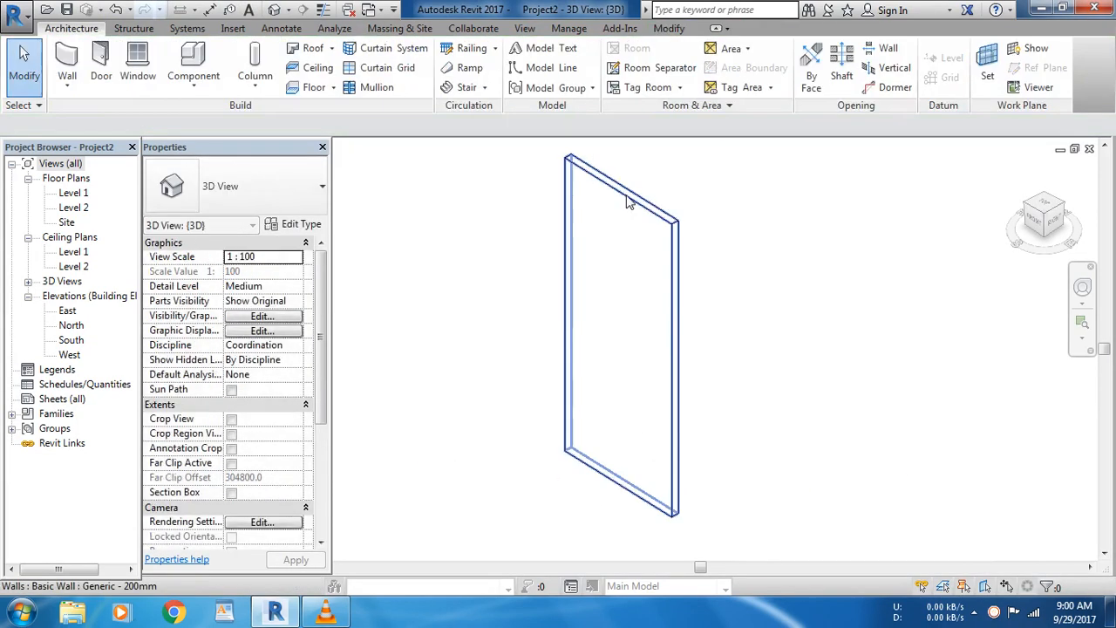
Lower the top of the wall to an unconnected height of about 4790 mm and deselect it.
left_click(625, 195)
left_click_drag(621, 184, 629, 271)
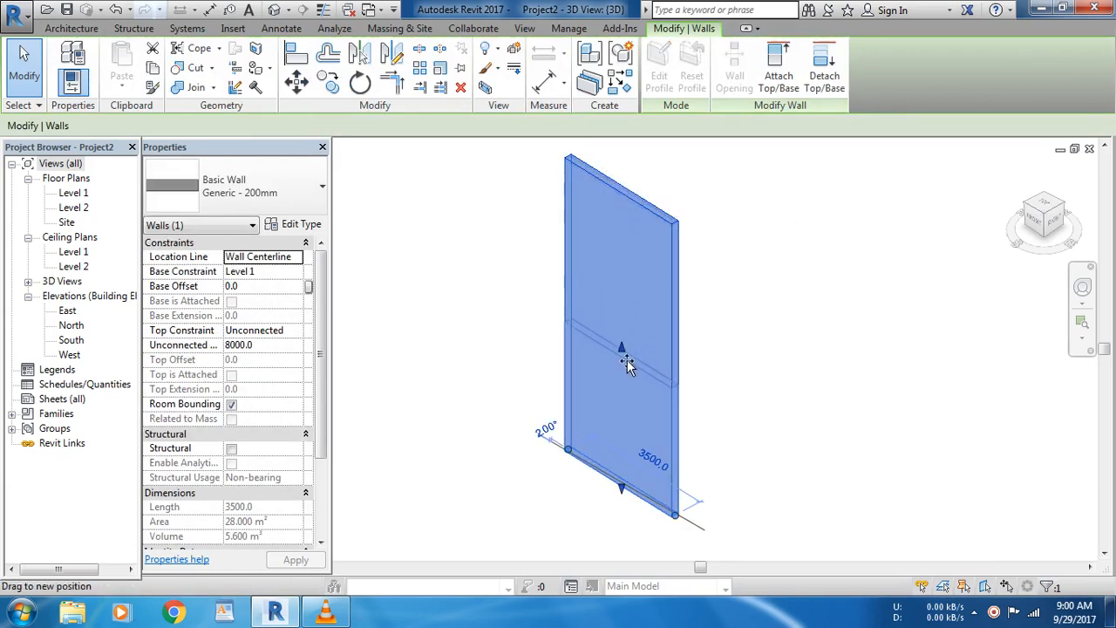
left_click_drag(627, 359, 621, 306)
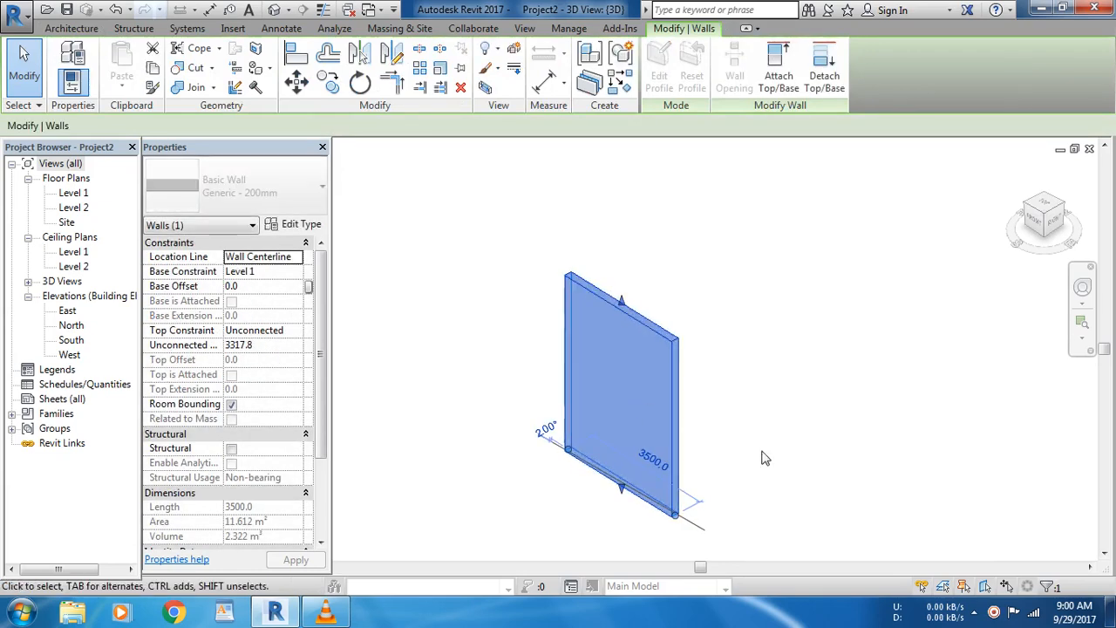
left_click(761, 451)
Extend the near end of the wall outward to a length of about 4900 mm and deselect it.
scroll(686, 472, "up", 3)
middle_click_drag(685, 453, 708, 392)
left_click(688, 384)
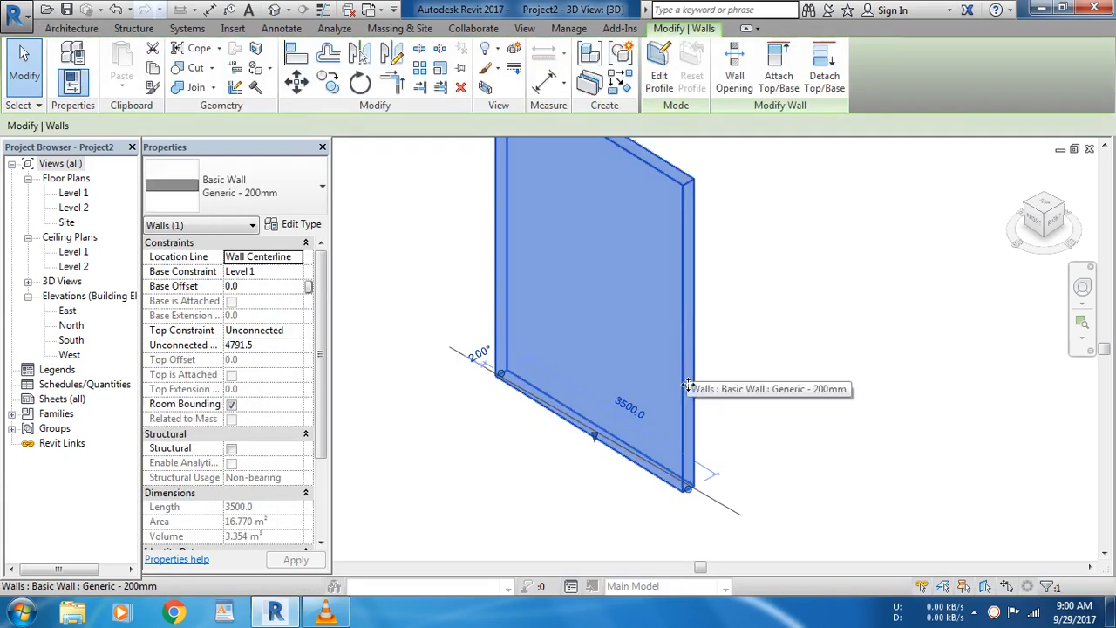
left_click_drag(687, 489, 753, 537)
left_click(843, 499)
scroll(685, 456, "down", 1)
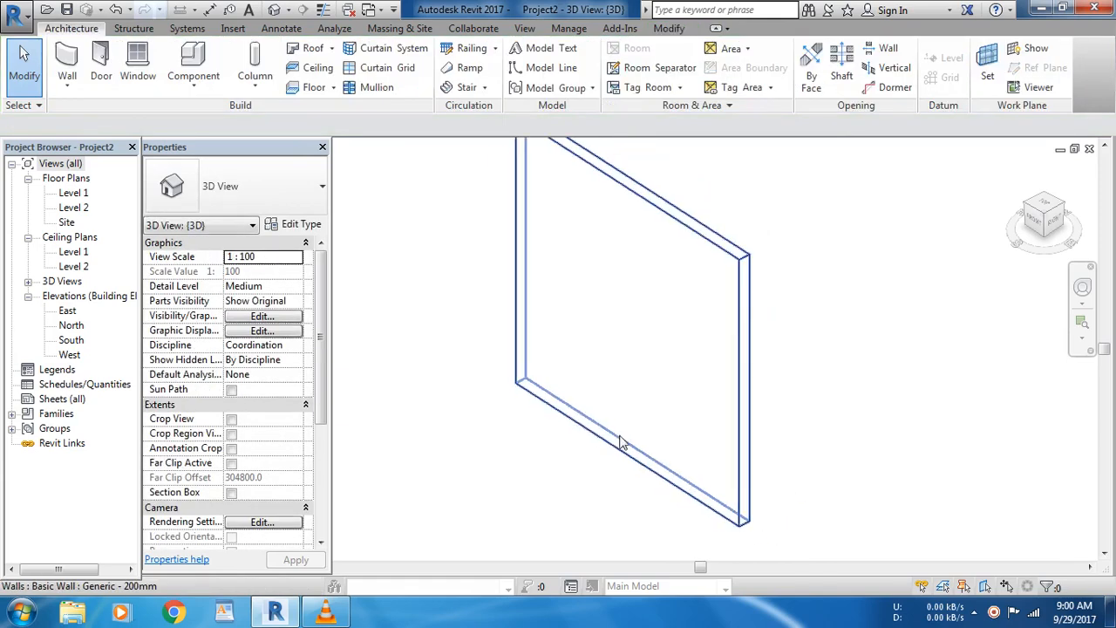
Start placing a window and load the Family1 family from My Documents for it.
left_click(135, 76)
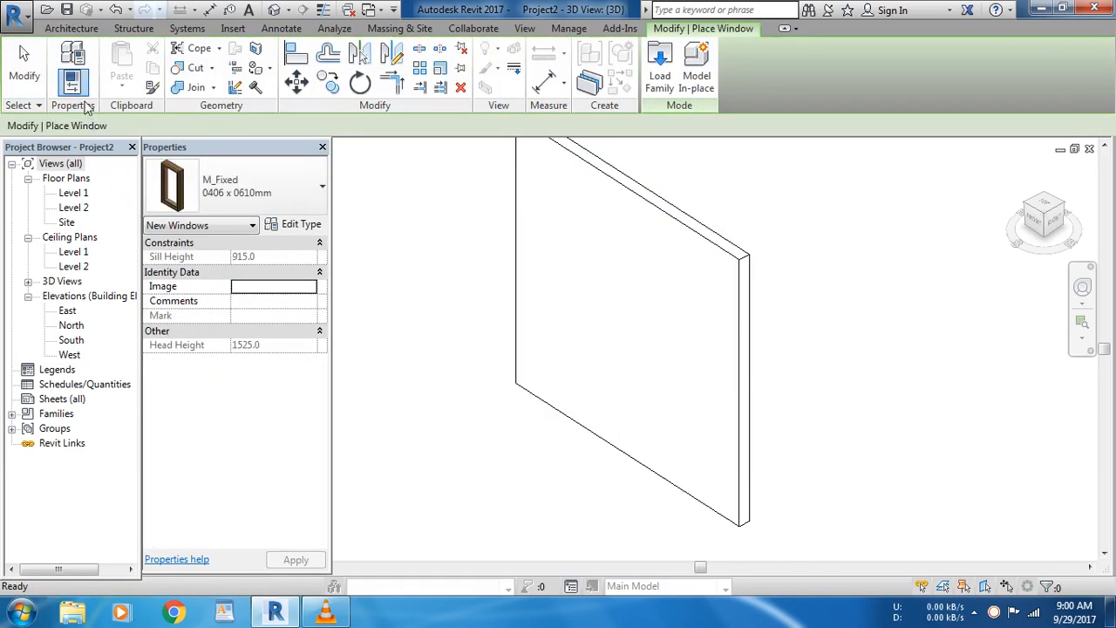
left_click(288, 187)
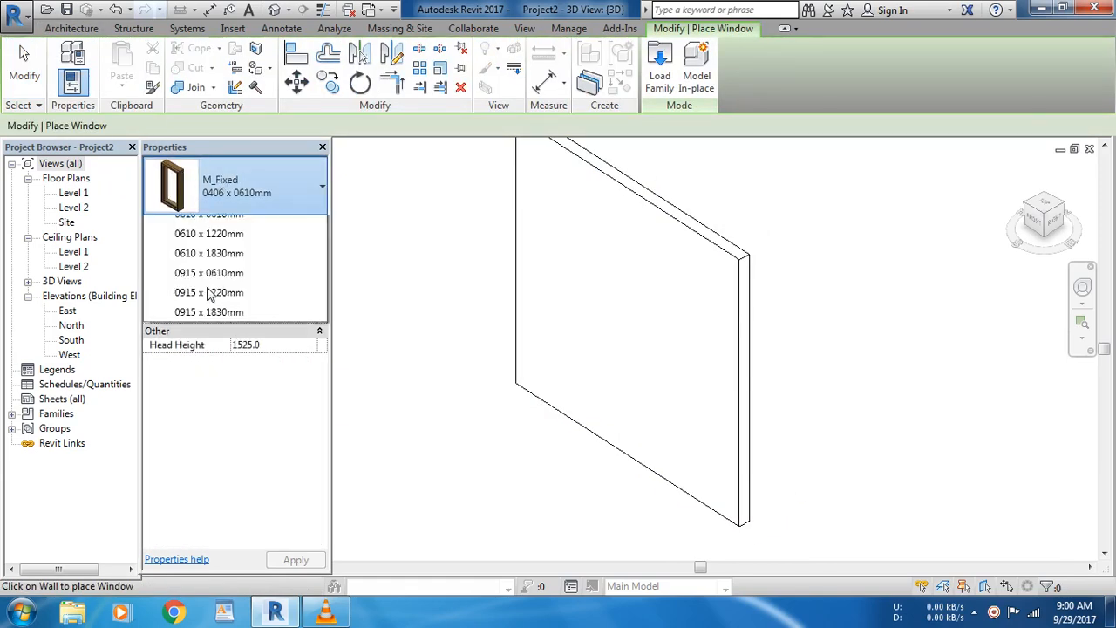
left_click(300, 170)
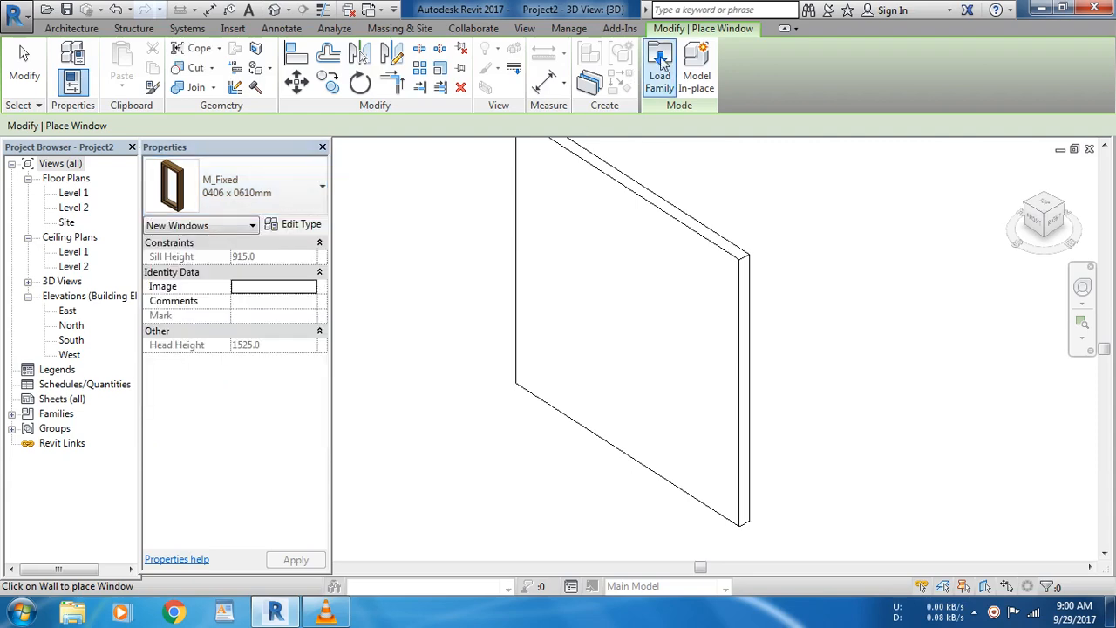
left_click(660, 65)
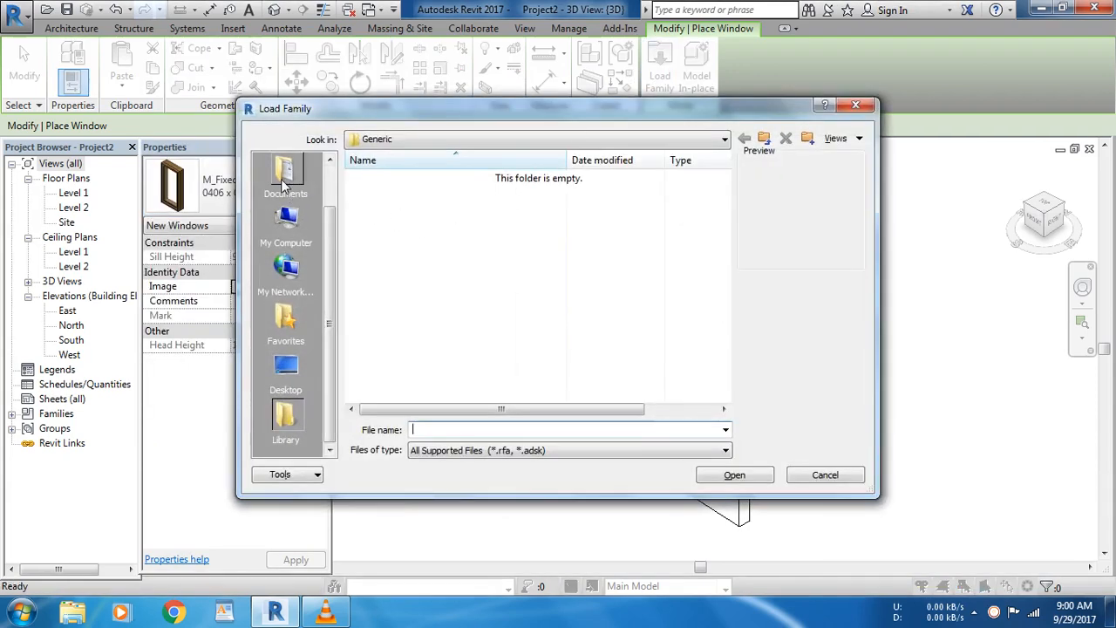
left_click(283, 181)
left_click(400, 293)
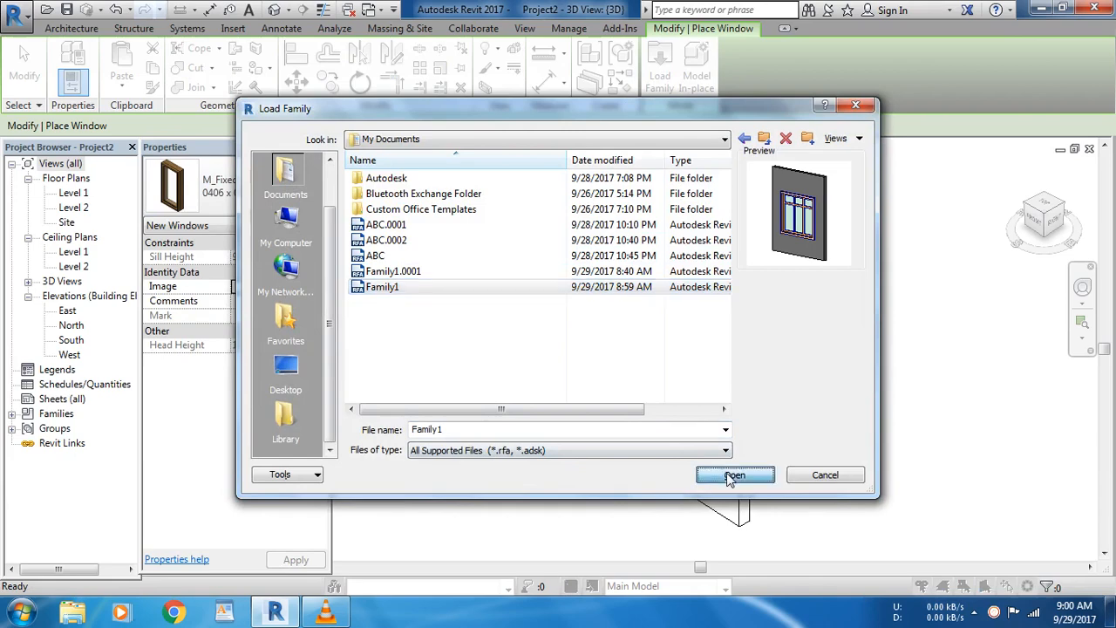
left_click(732, 475)
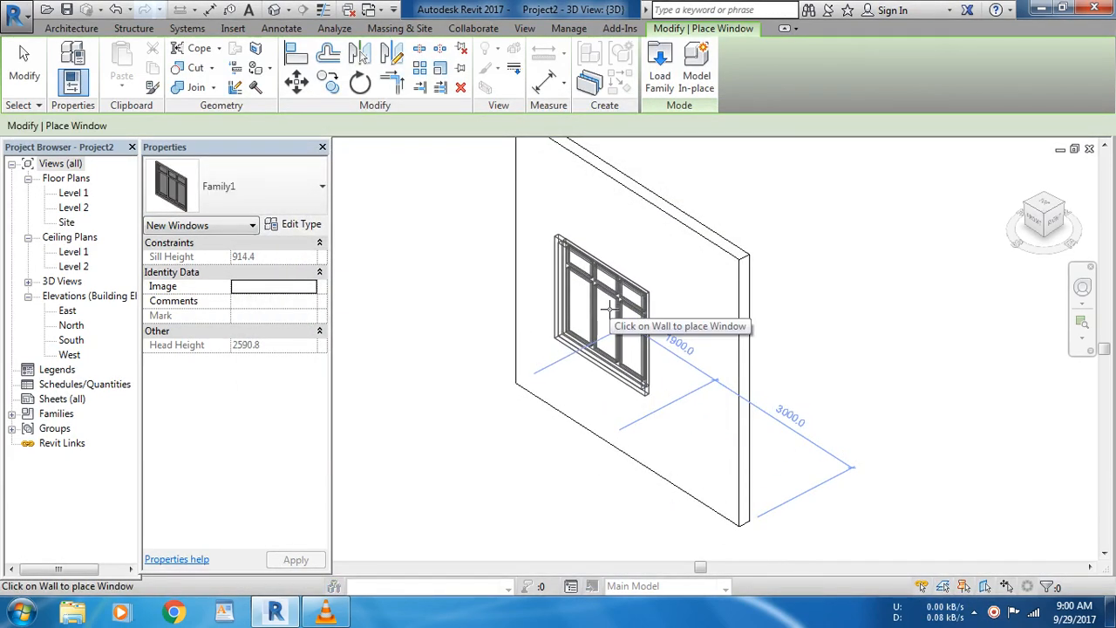
Place the Family1 window in the wall about 2200 mm from the far end and 1325 mm above the base, and finish the command.
left_click(550, 445)
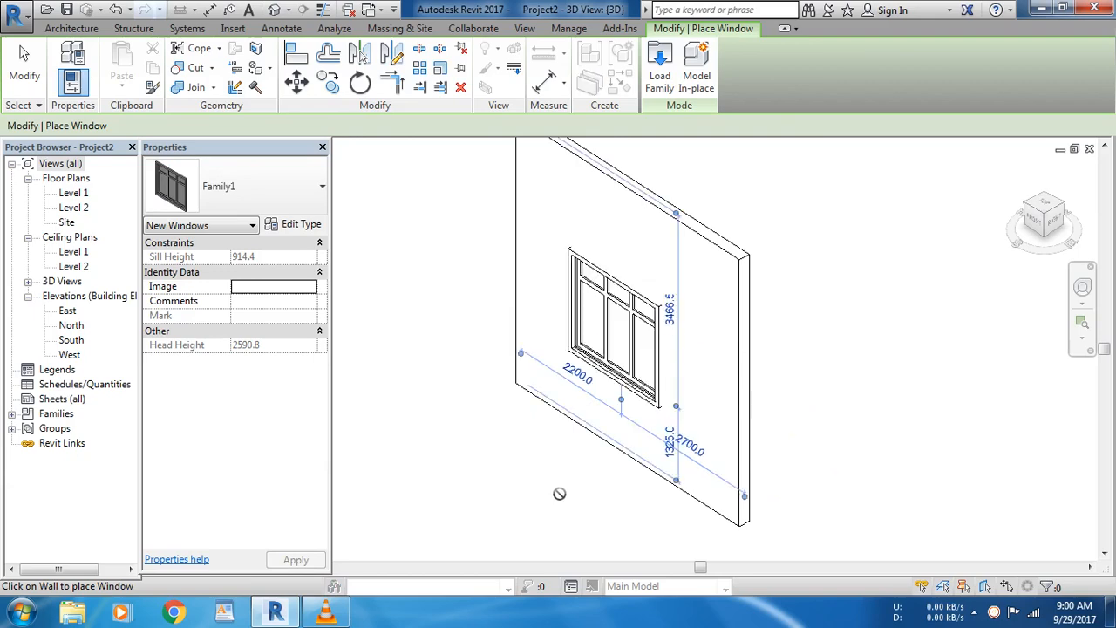
scroll(581, 482, "up", 4)
key("Escape")
key("Escape")
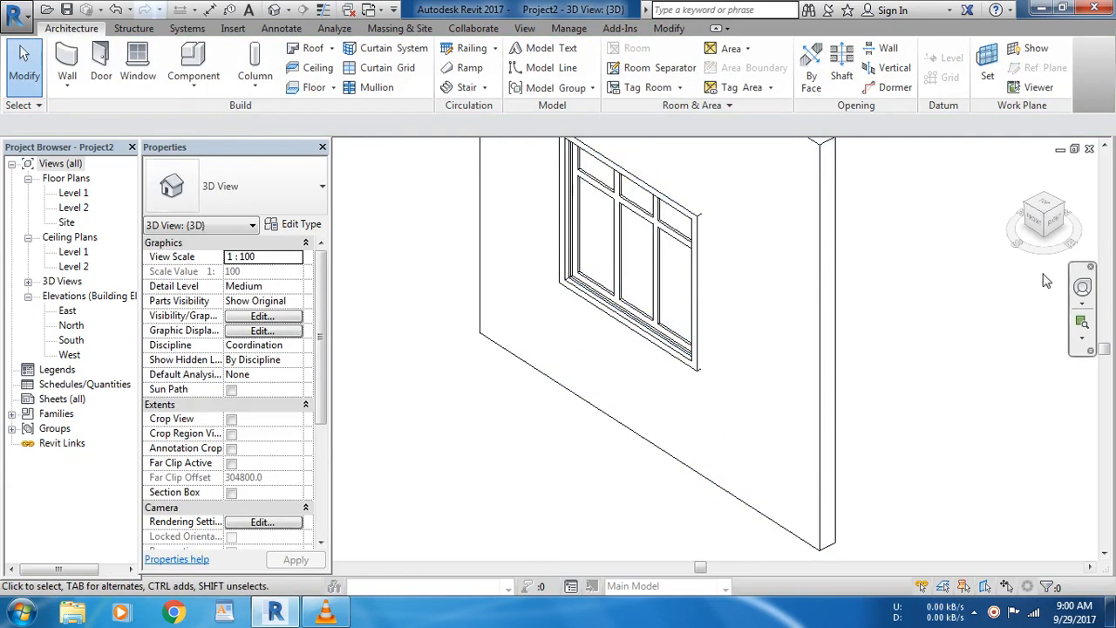
Restore the view windows to floating size, close the Level 1 floor plan view, and narrow and reposition the 3D view window.
left_click(1074, 149)
left_click(494, 204)
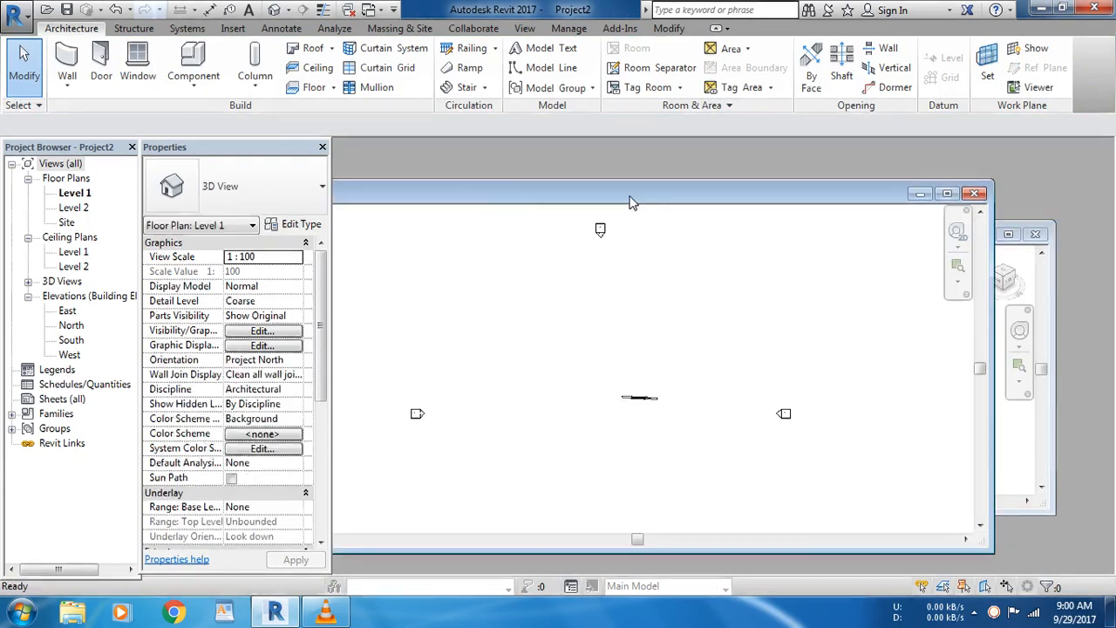
left_click(974, 192)
left_click_drag(598, 238, 1001, 241)
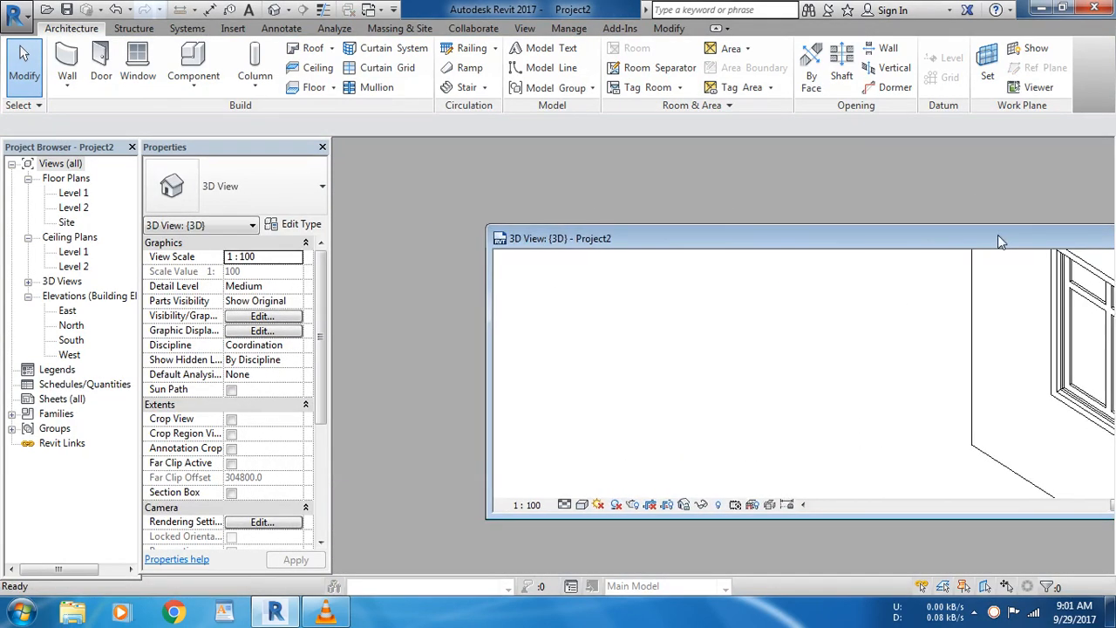
left_click_drag(486, 361, 916, 324)
left_click_drag(1013, 241, 474, 211)
Set the 3D view's visual style to Realistic and inspect the placed window's frame and glass from several angles.
left_click(469, 473)
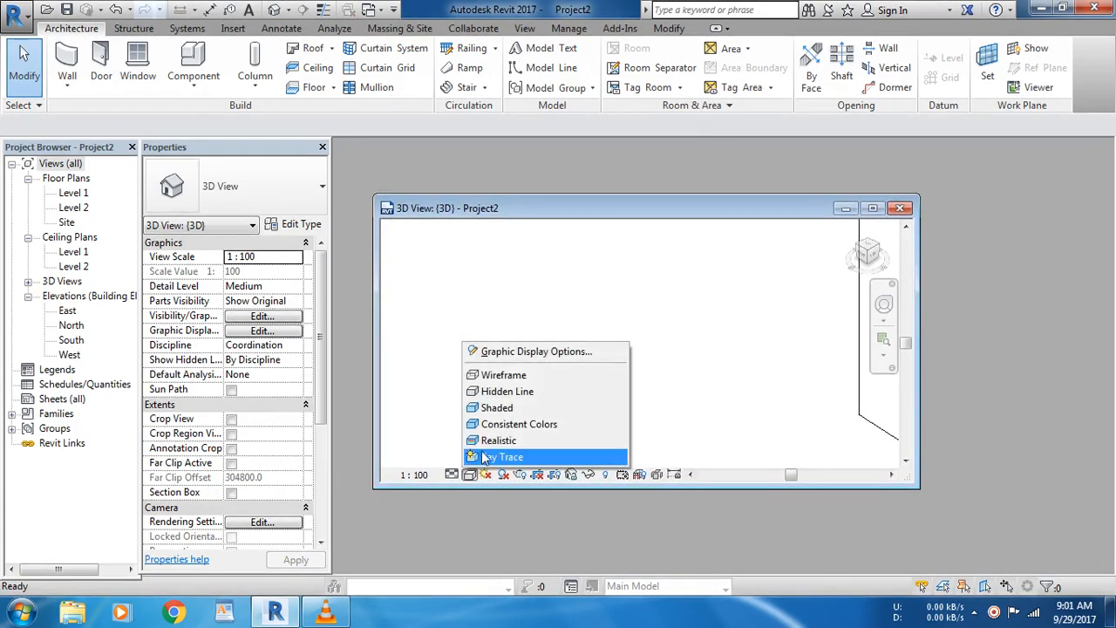
left_click(505, 445)
scroll(396, 349, "down", 2)
scroll(850, 335, "up", 1)
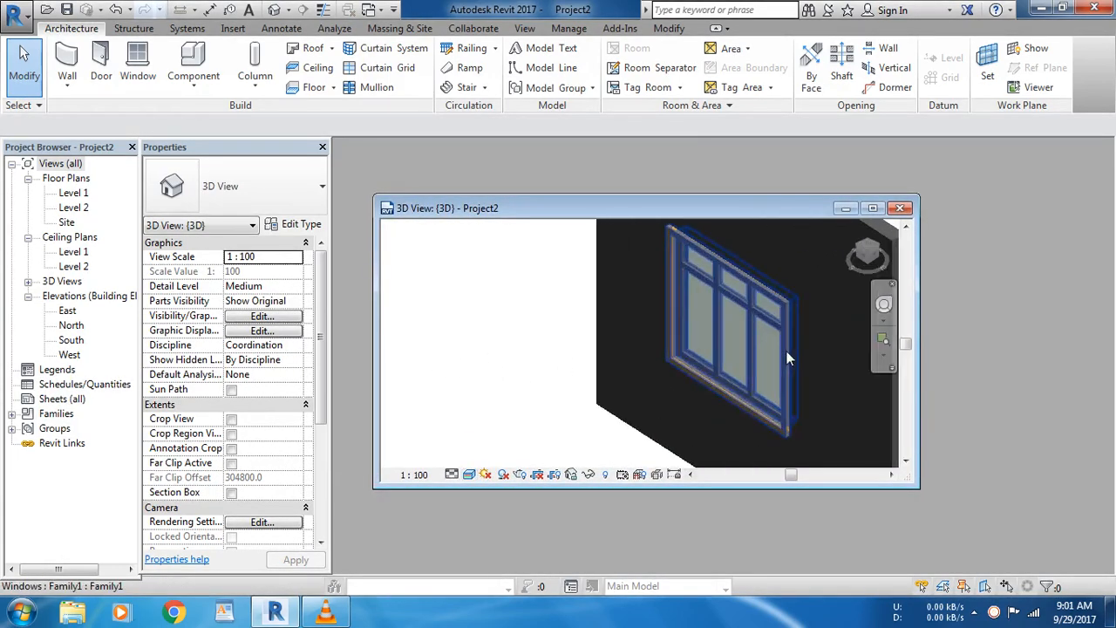
middle_click_drag(438, 451, 642, 246, "shift")
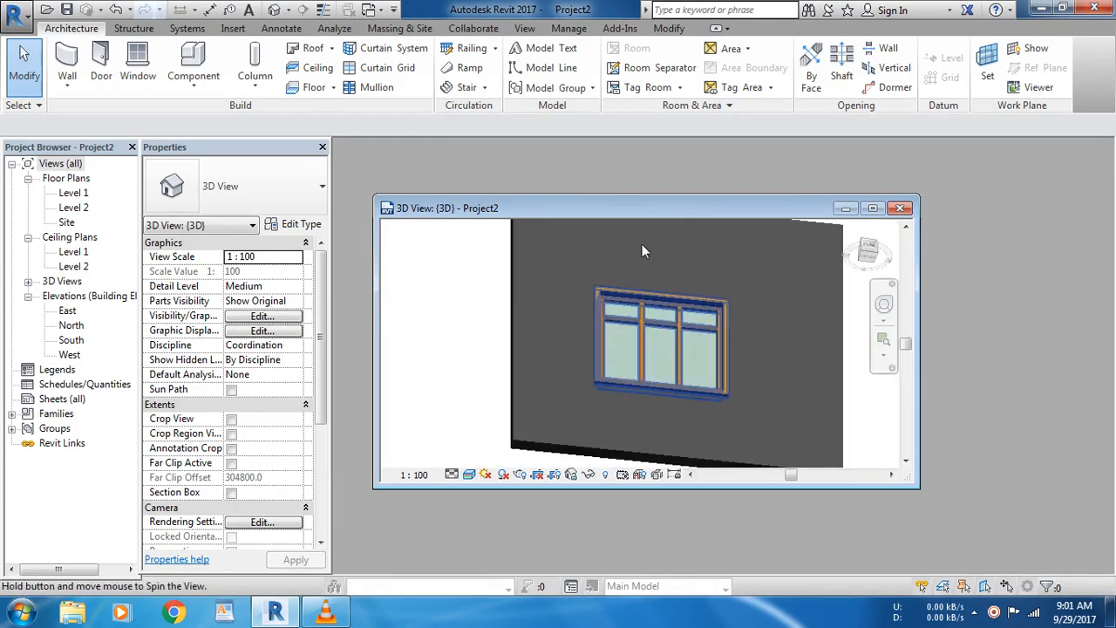
middle_click_drag(850, 436, 691, 545, "shift")
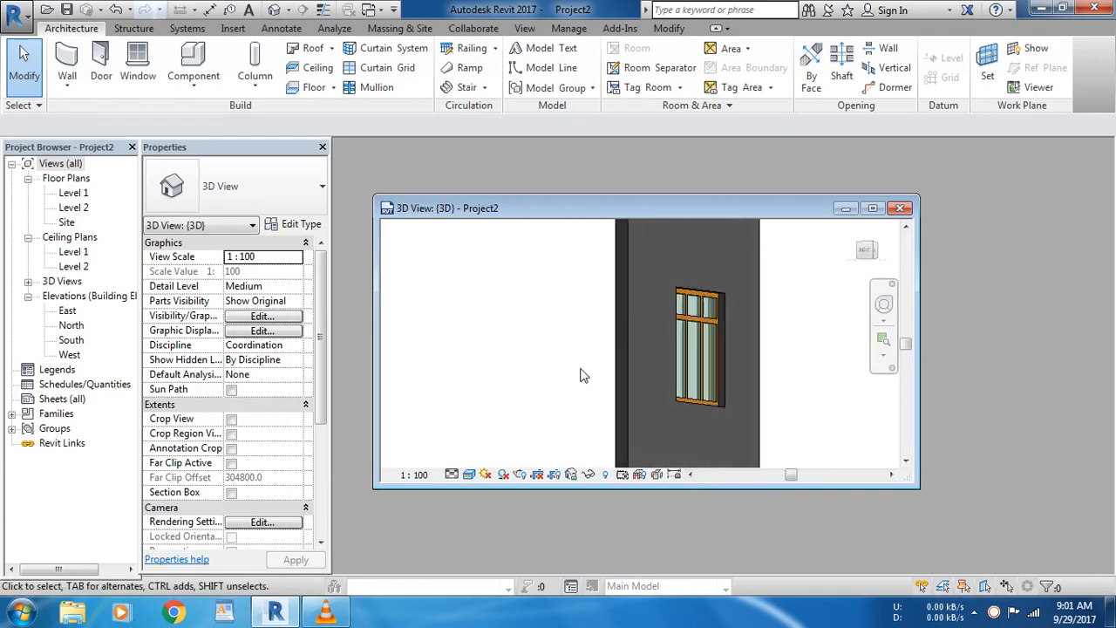
middle_click_drag(581, 374, 818, 398, "shift")
scroll(749, 359, "up", 2)
scroll(782, 398, "up", 2)
scroll(763, 401, "down", 3)
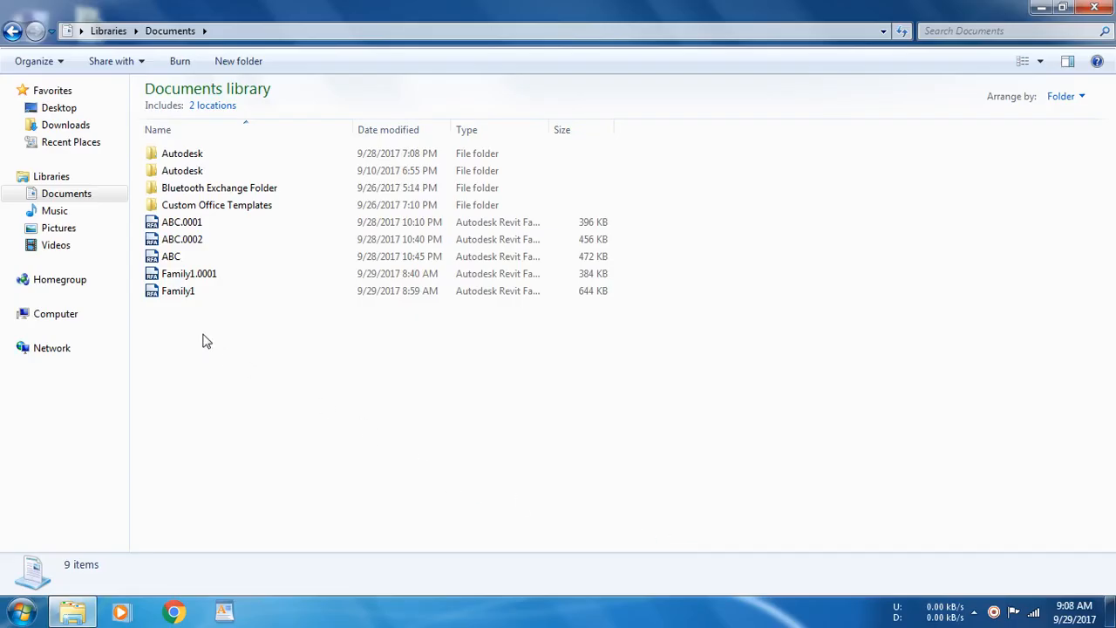
In the Documents library in Windows Explorer, rename the Family1 file to 3PANEL WINDOW and select the renamed file.
left_click(184, 295)
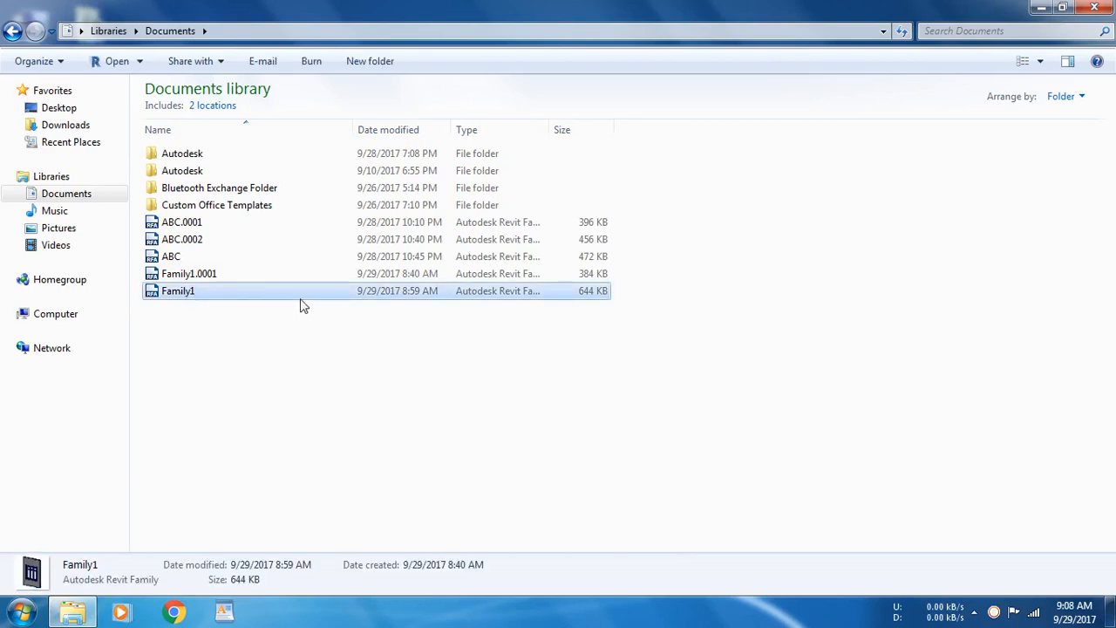
left_click(244, 297)
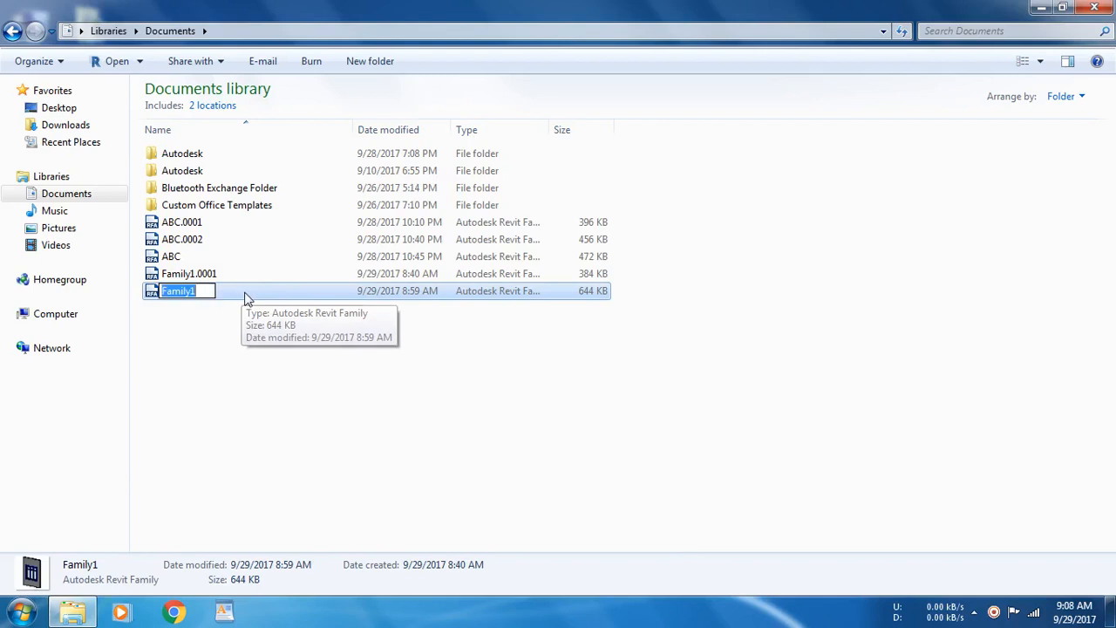
type("WIND")
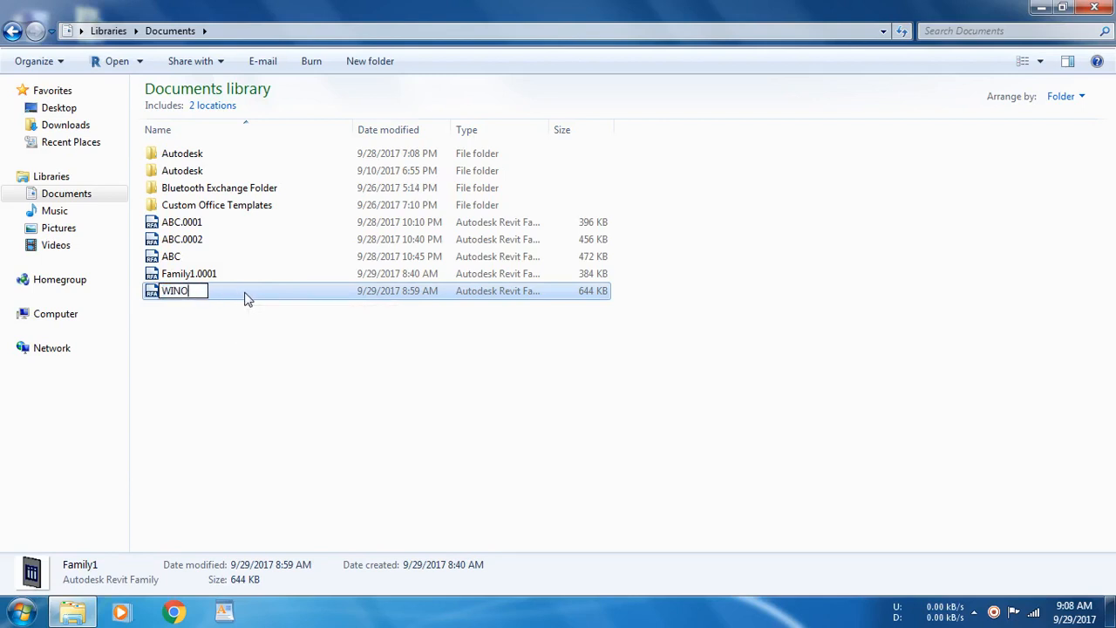
key("BackSpace")
key("BackSpace")
type("3")
key("BackSpace")
type("3PAN")
key("BackSpace")
key("BackSpace")
key("BackSpace")
type("PANEL WINDOW")
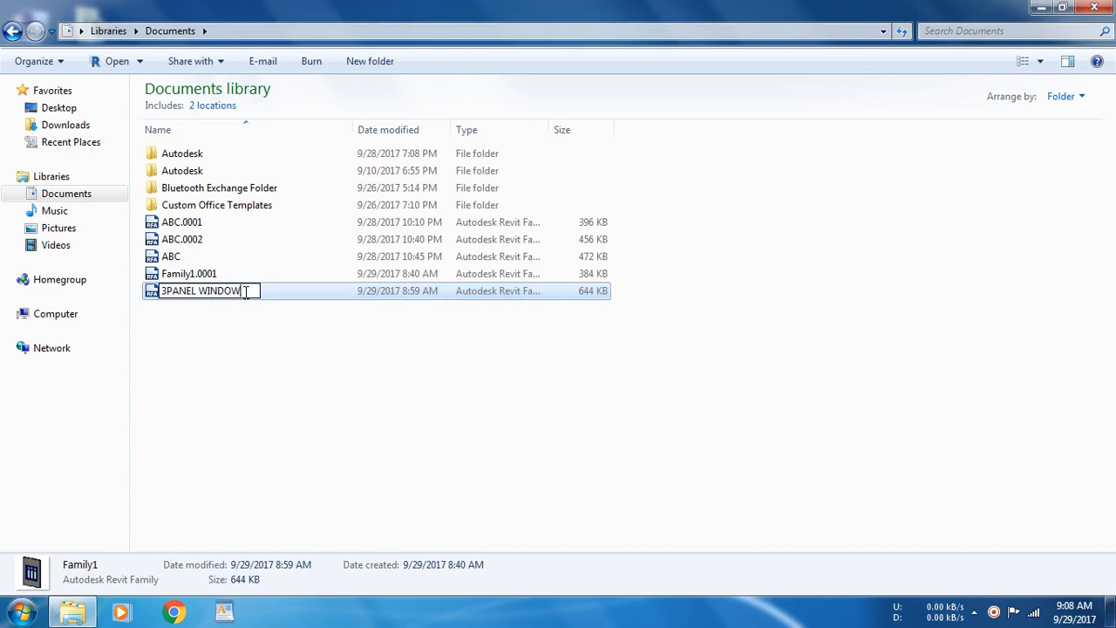
key("Return")
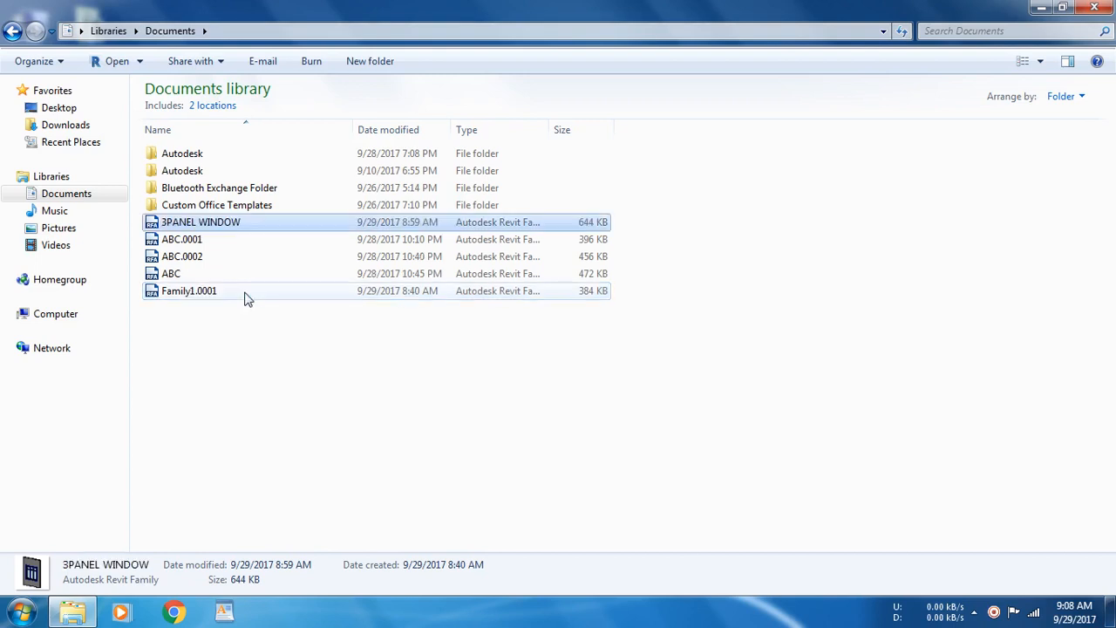
left_click(224, 359)
left_click(230, 225)
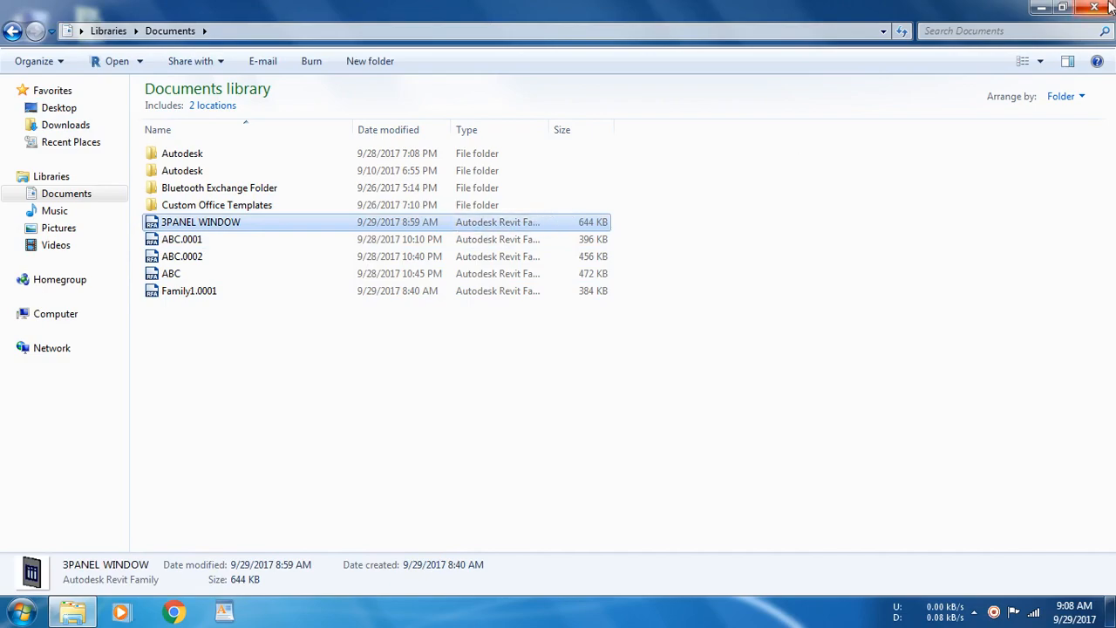